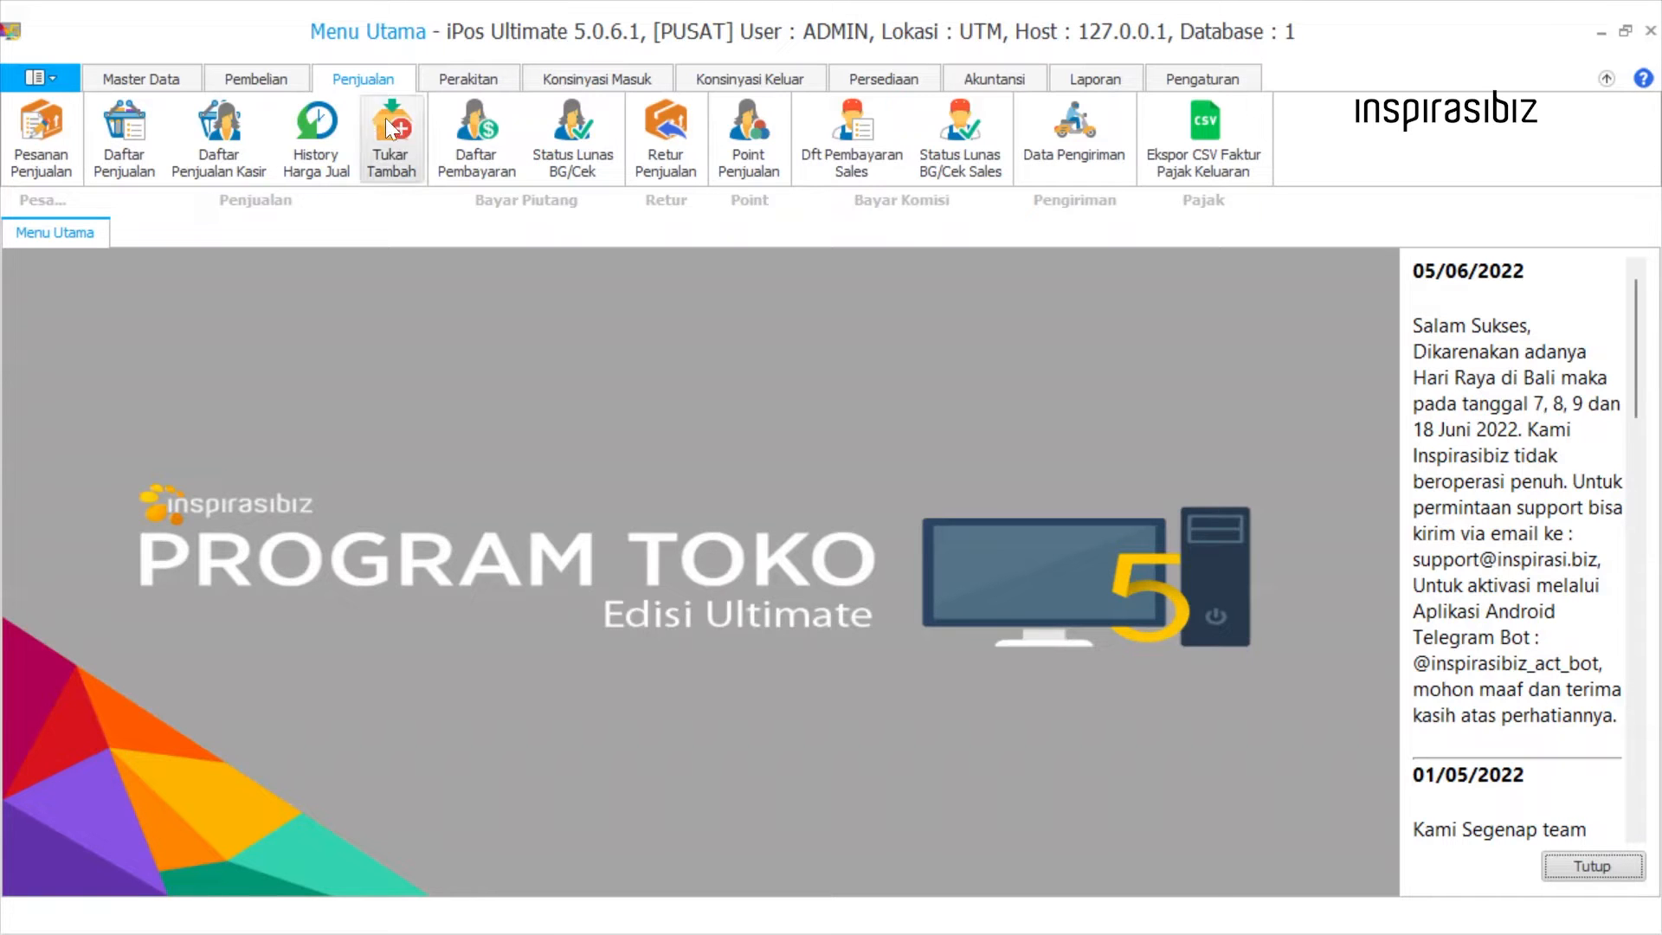
Open the Tukar Tambah list, add a new trade-in transaction and go to its header fields.
left_click(386, 118)
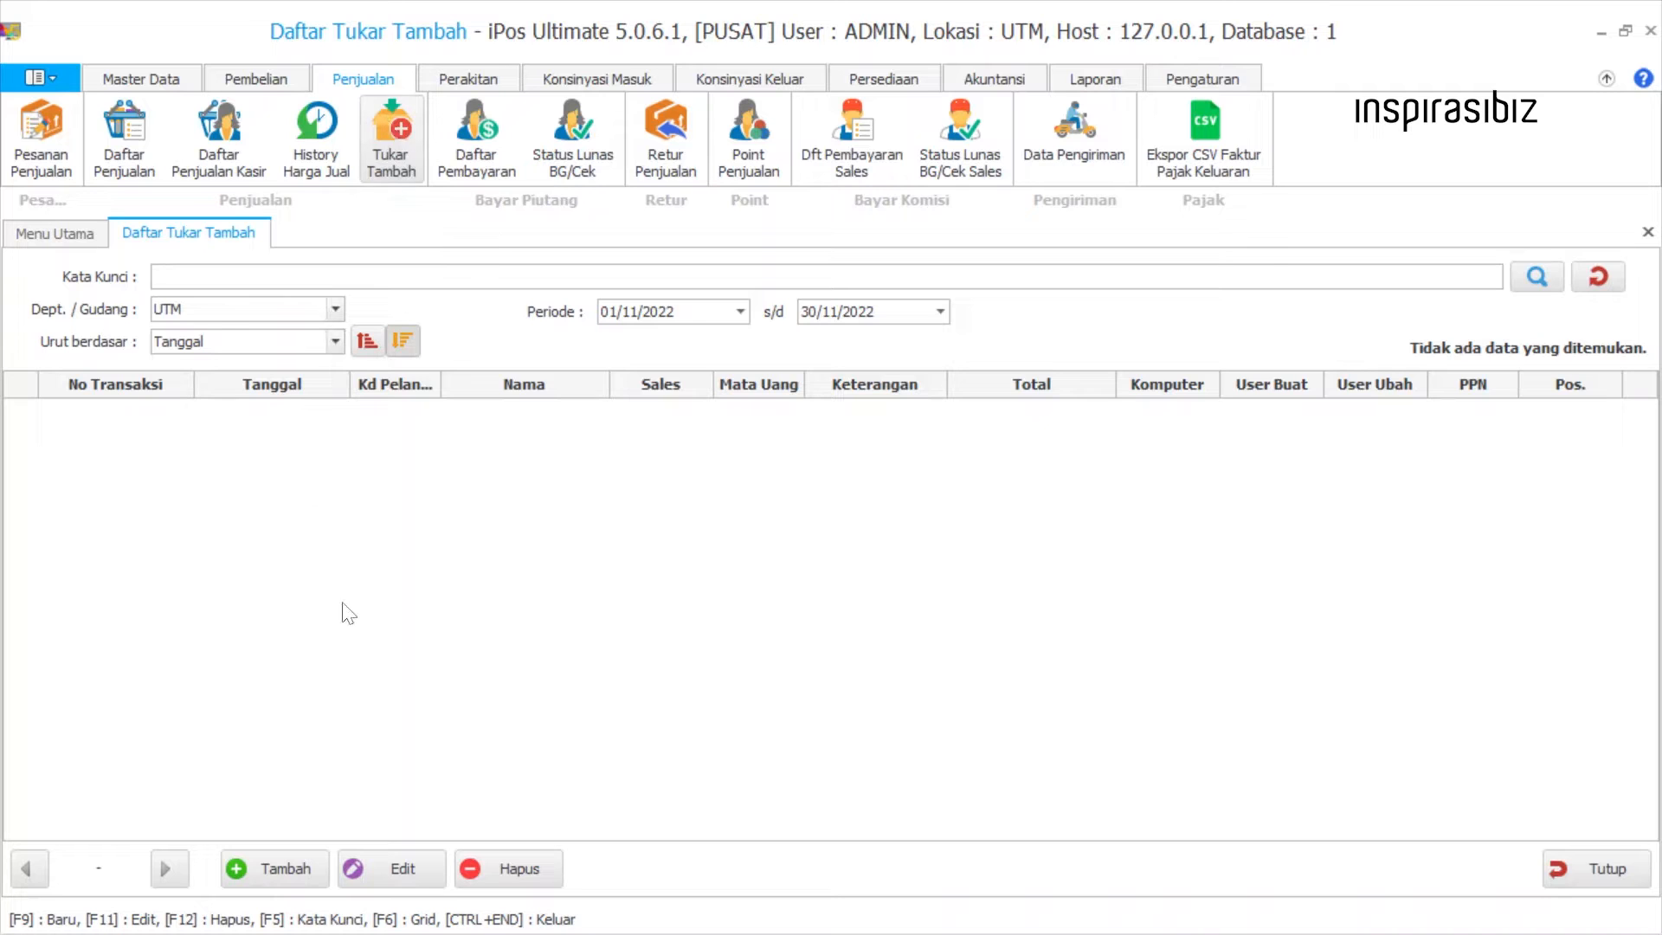
left_click(288, 866)
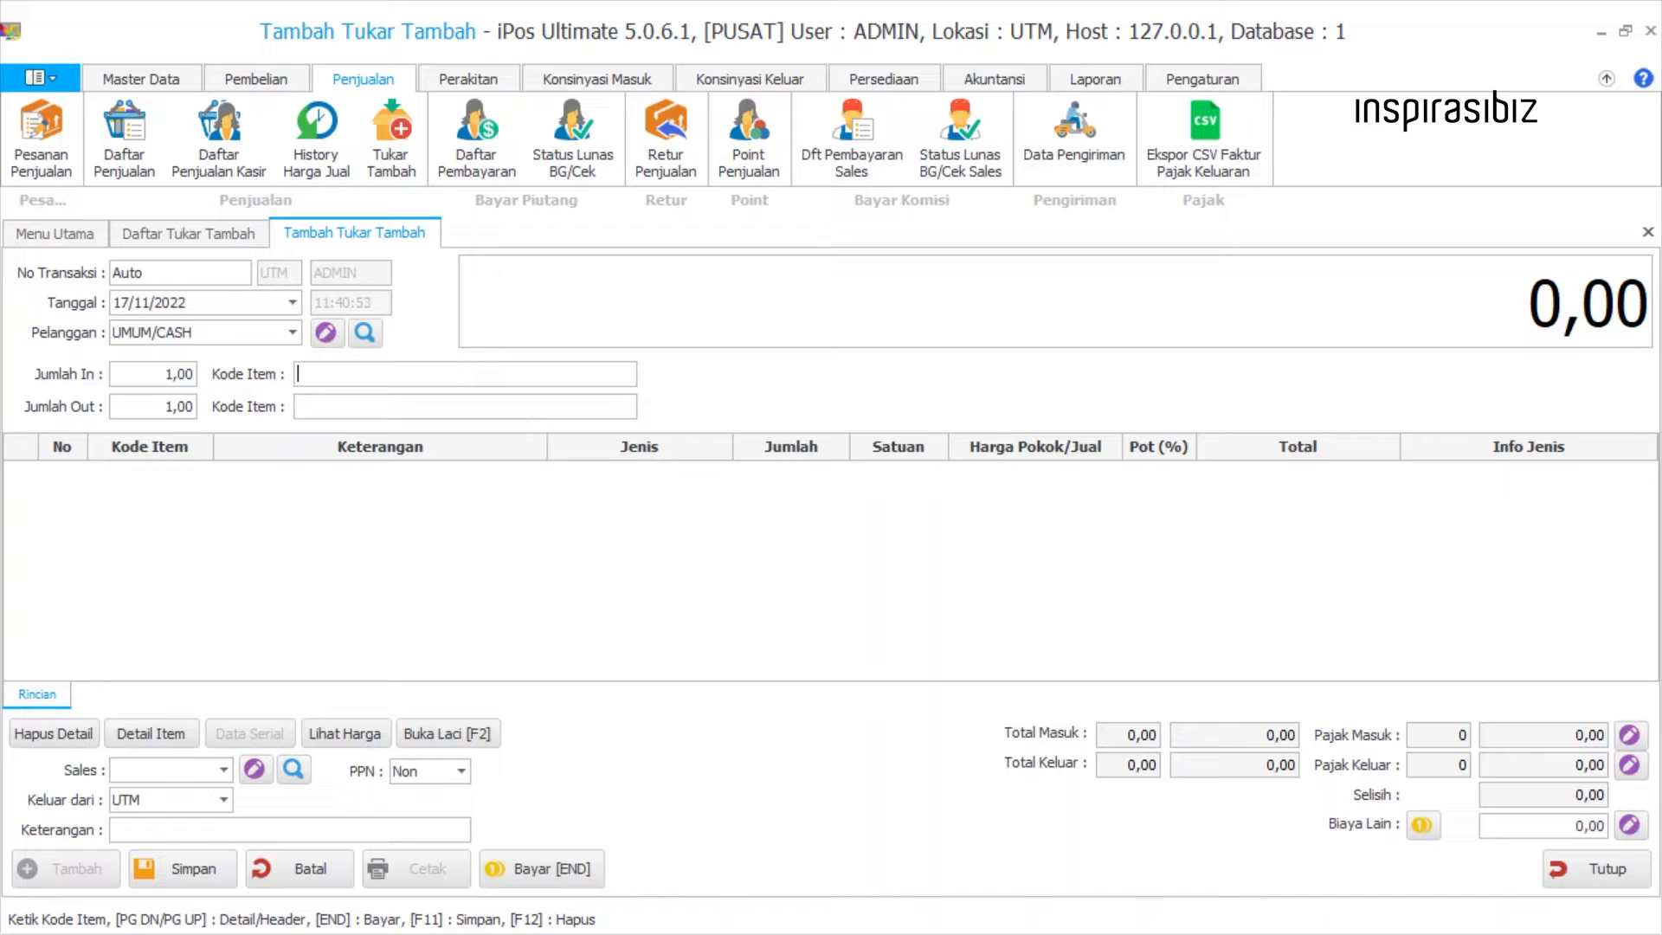
key("Page_Up")
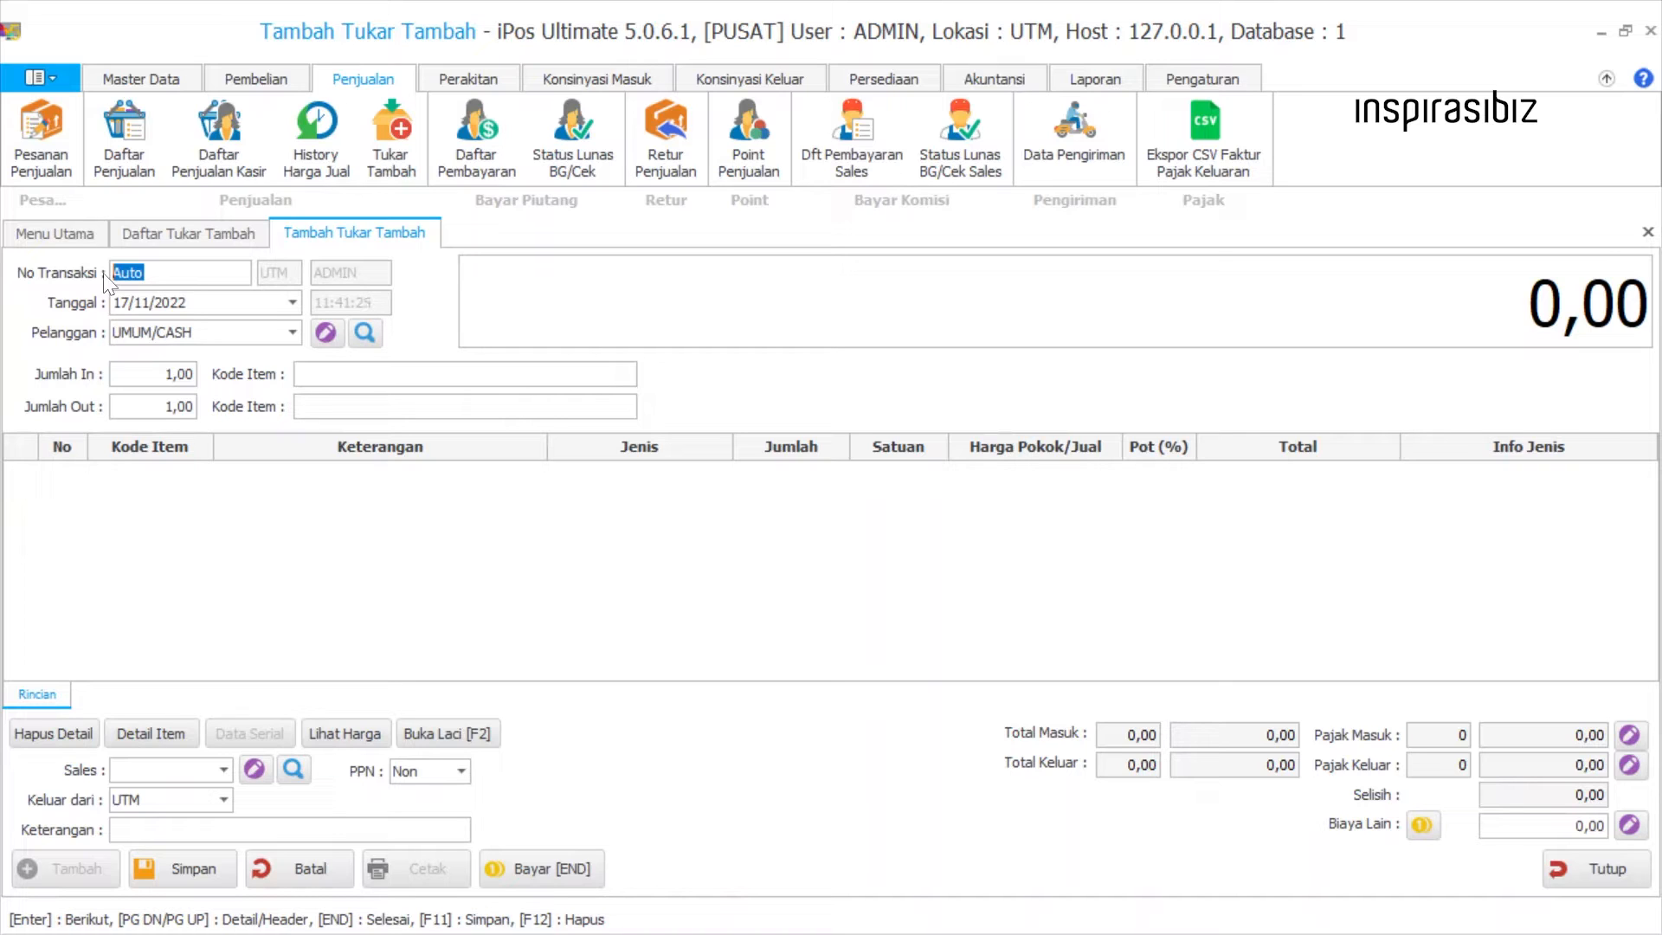
Keep the transaction date at 17/11/2022 and choose the registered customer listed directly above UMUM/CASH.
key("Return")
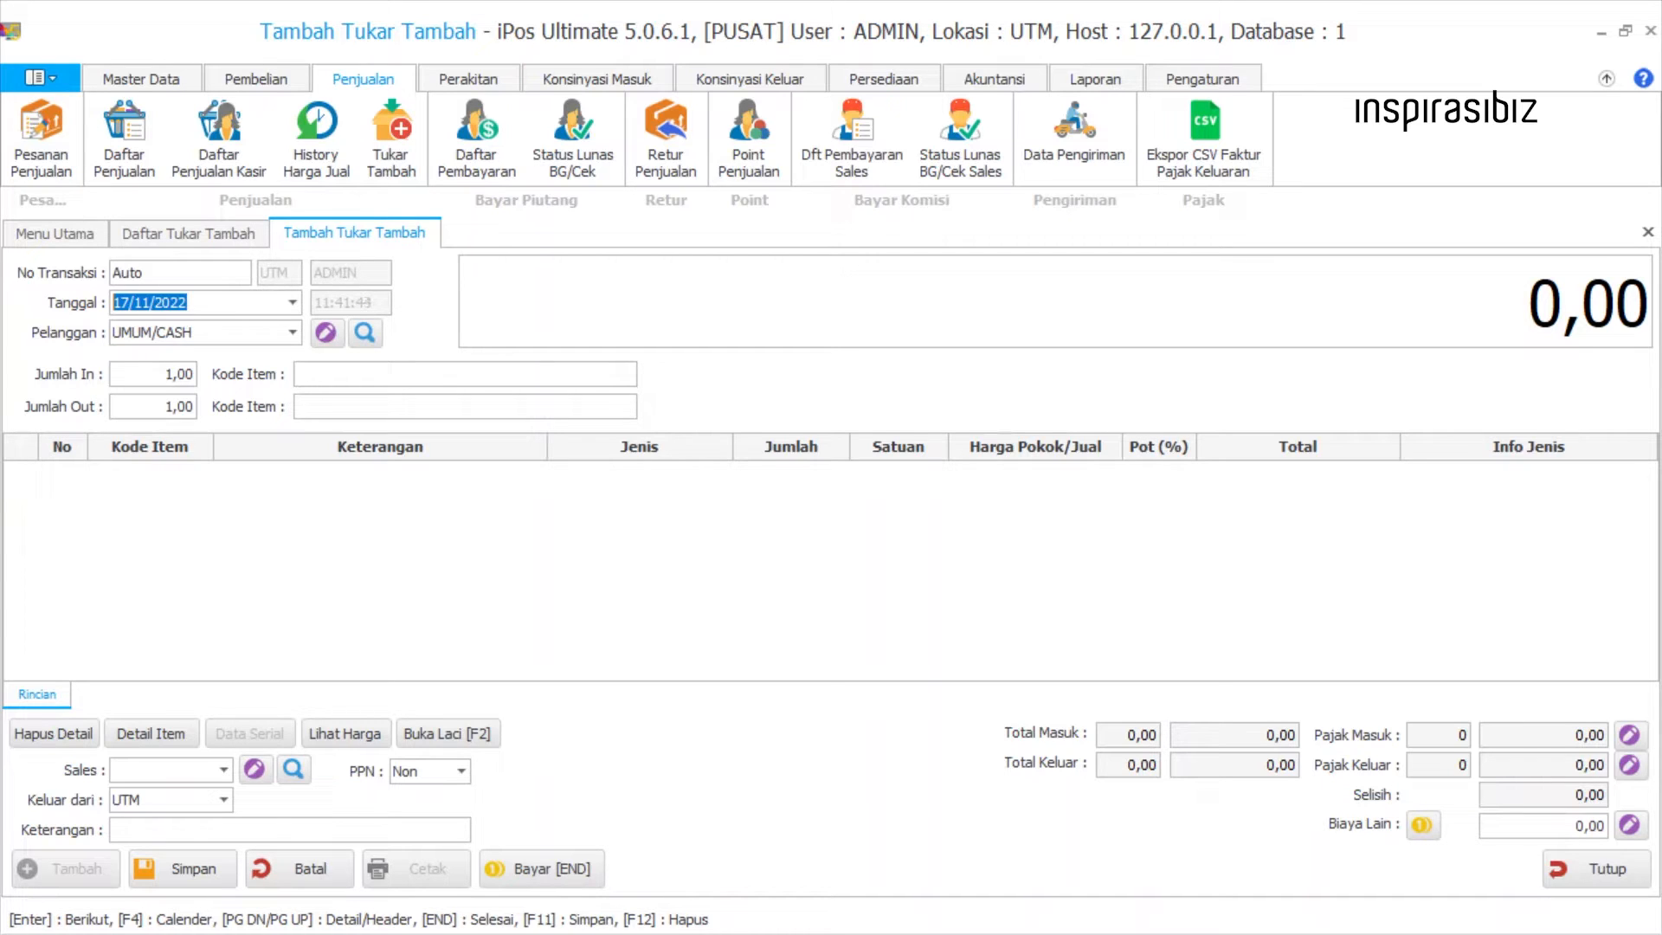
left_click(293, 302)
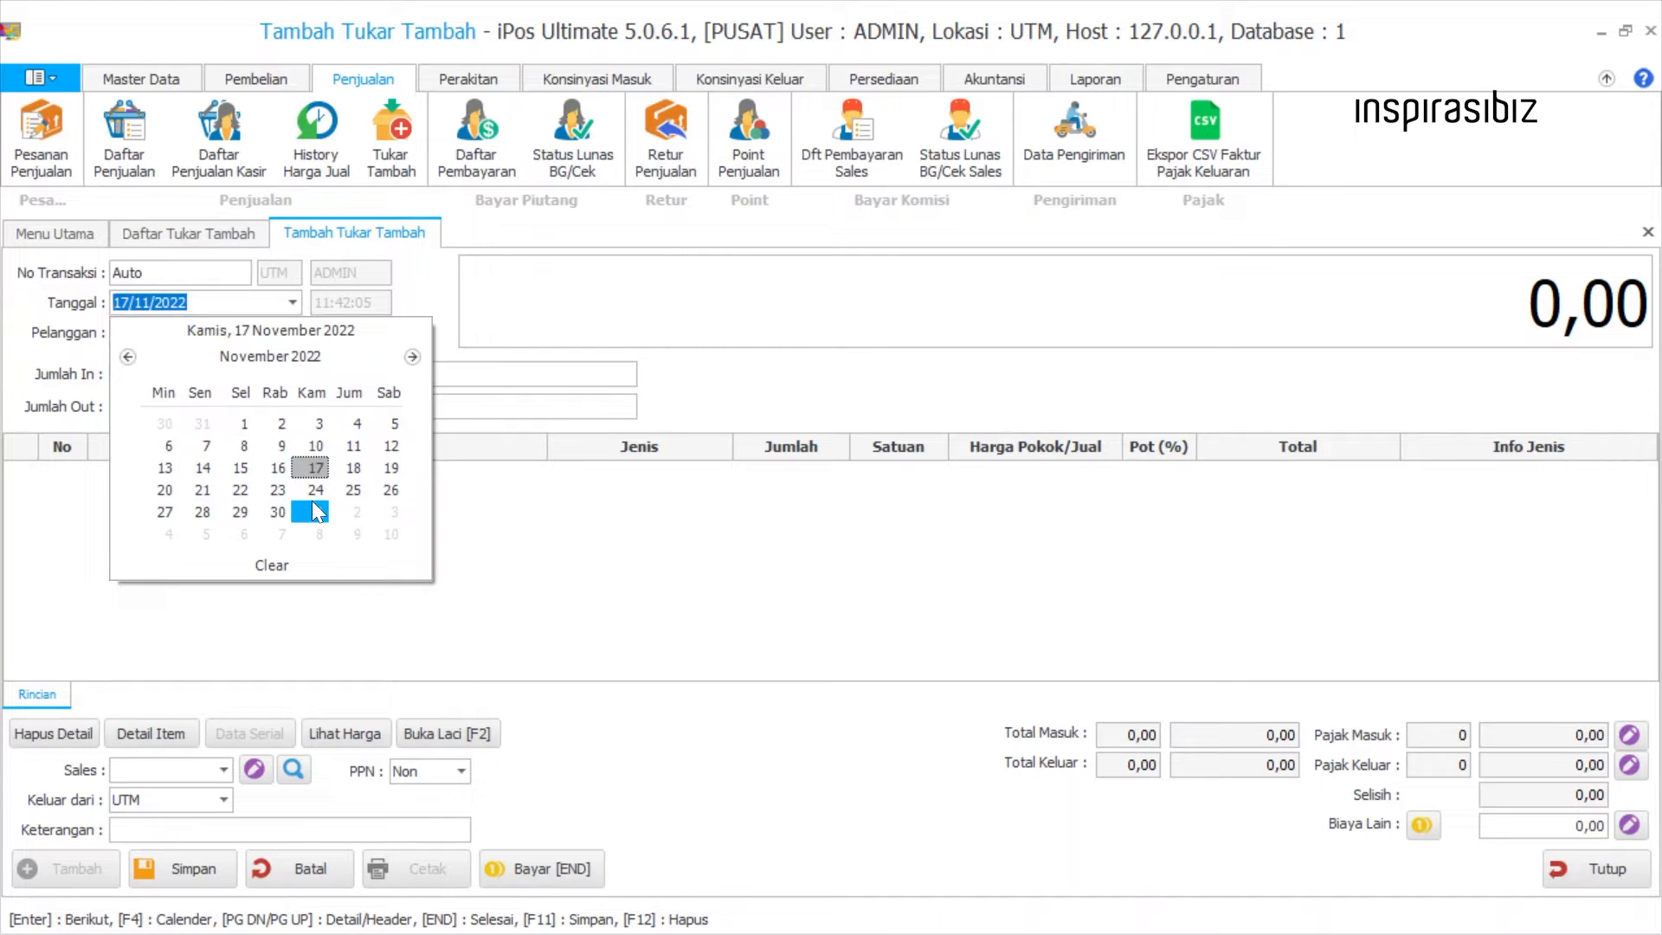
left_click(284, 304)
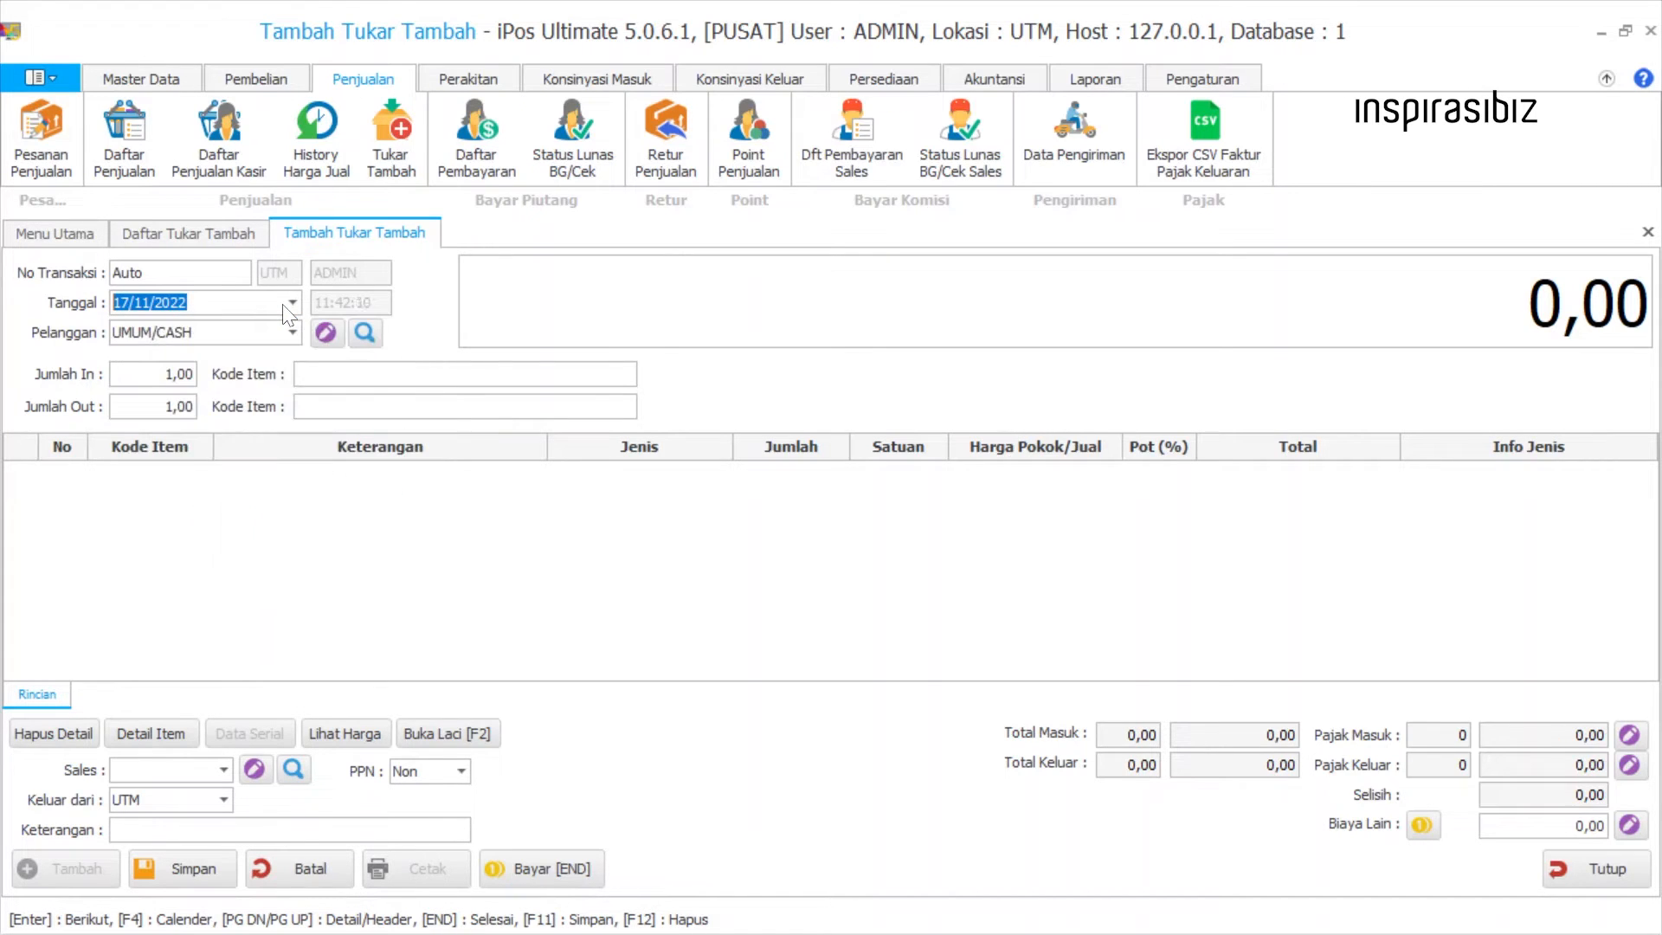
key("Return")
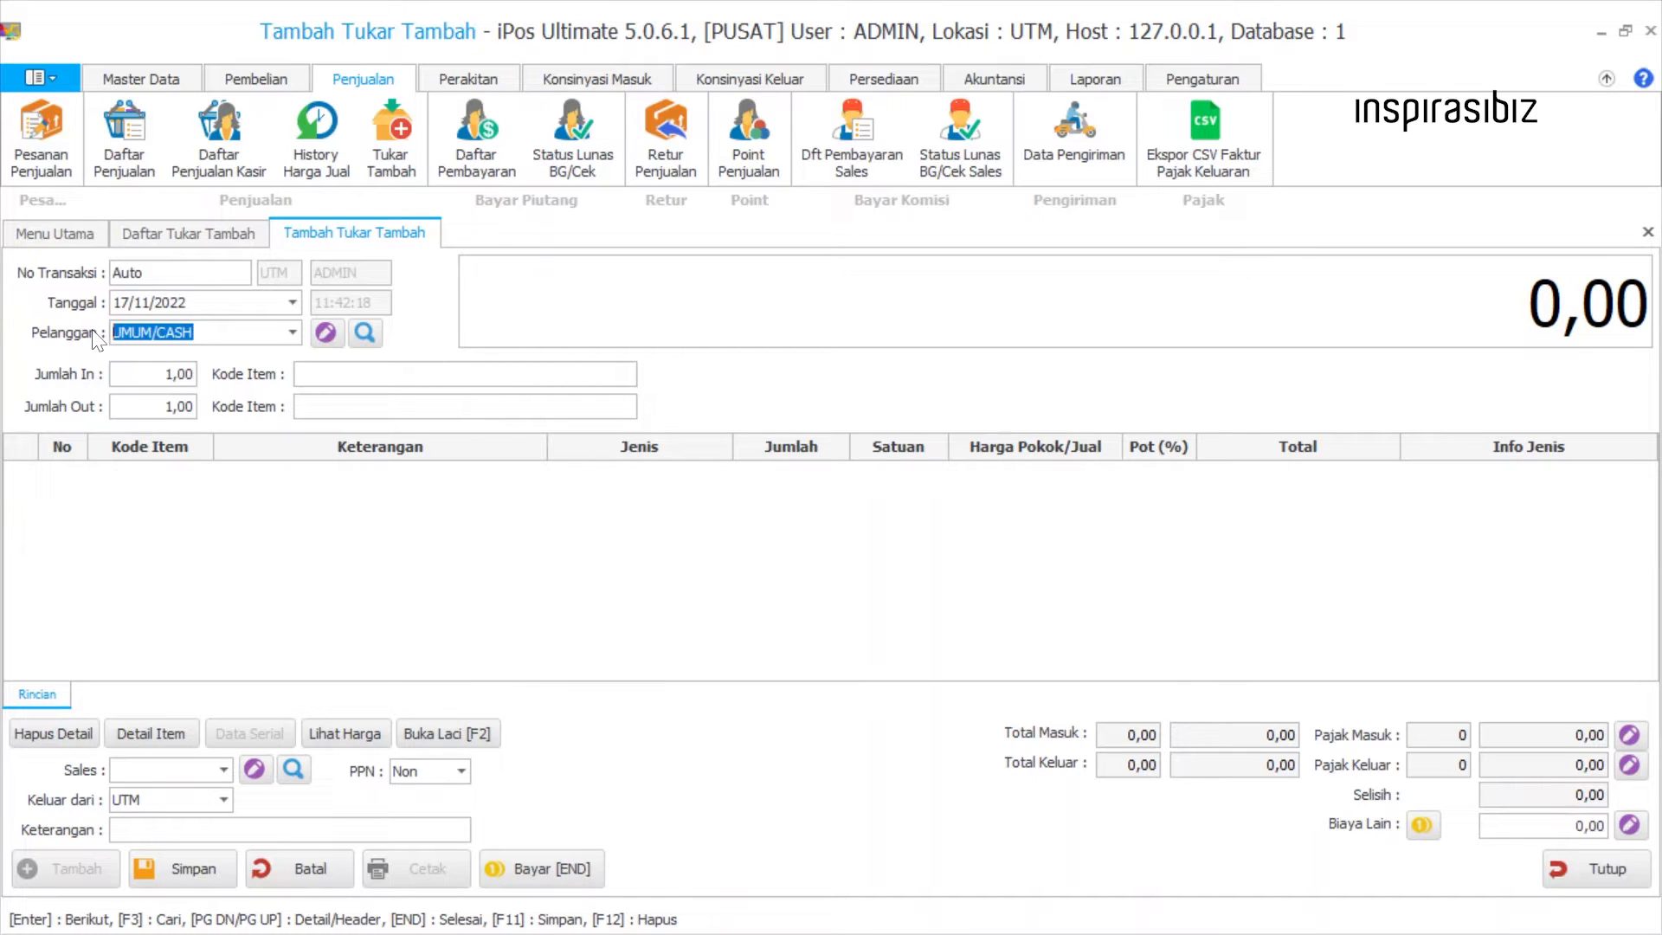
left_click(291, 333)
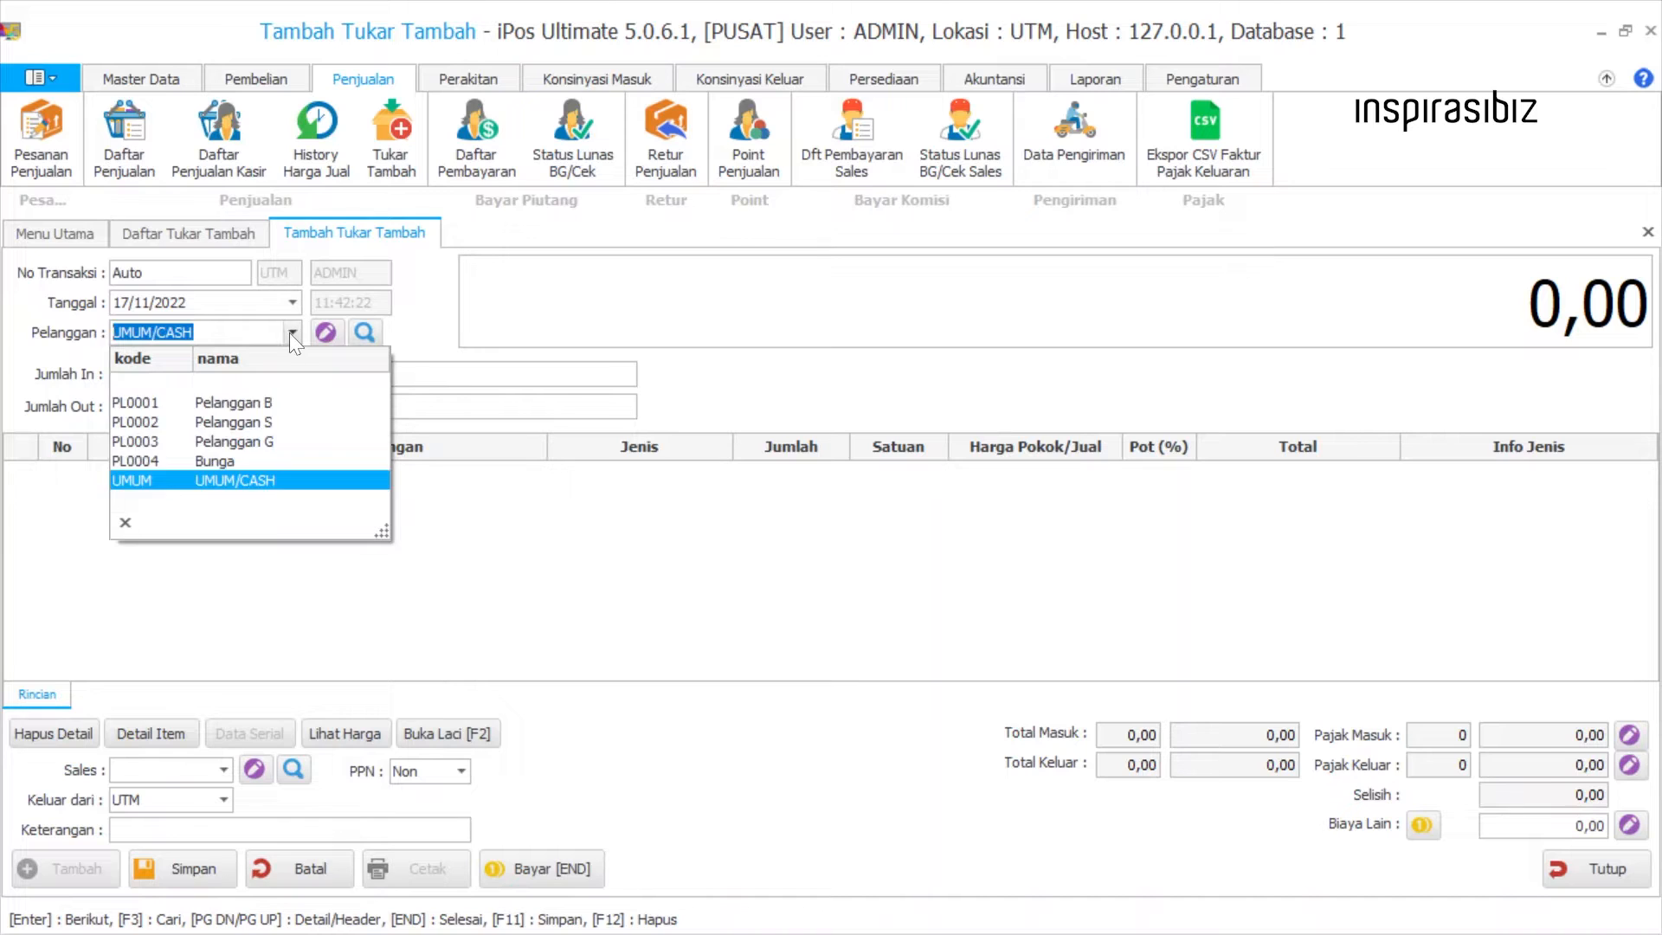
left_click(267, 460)
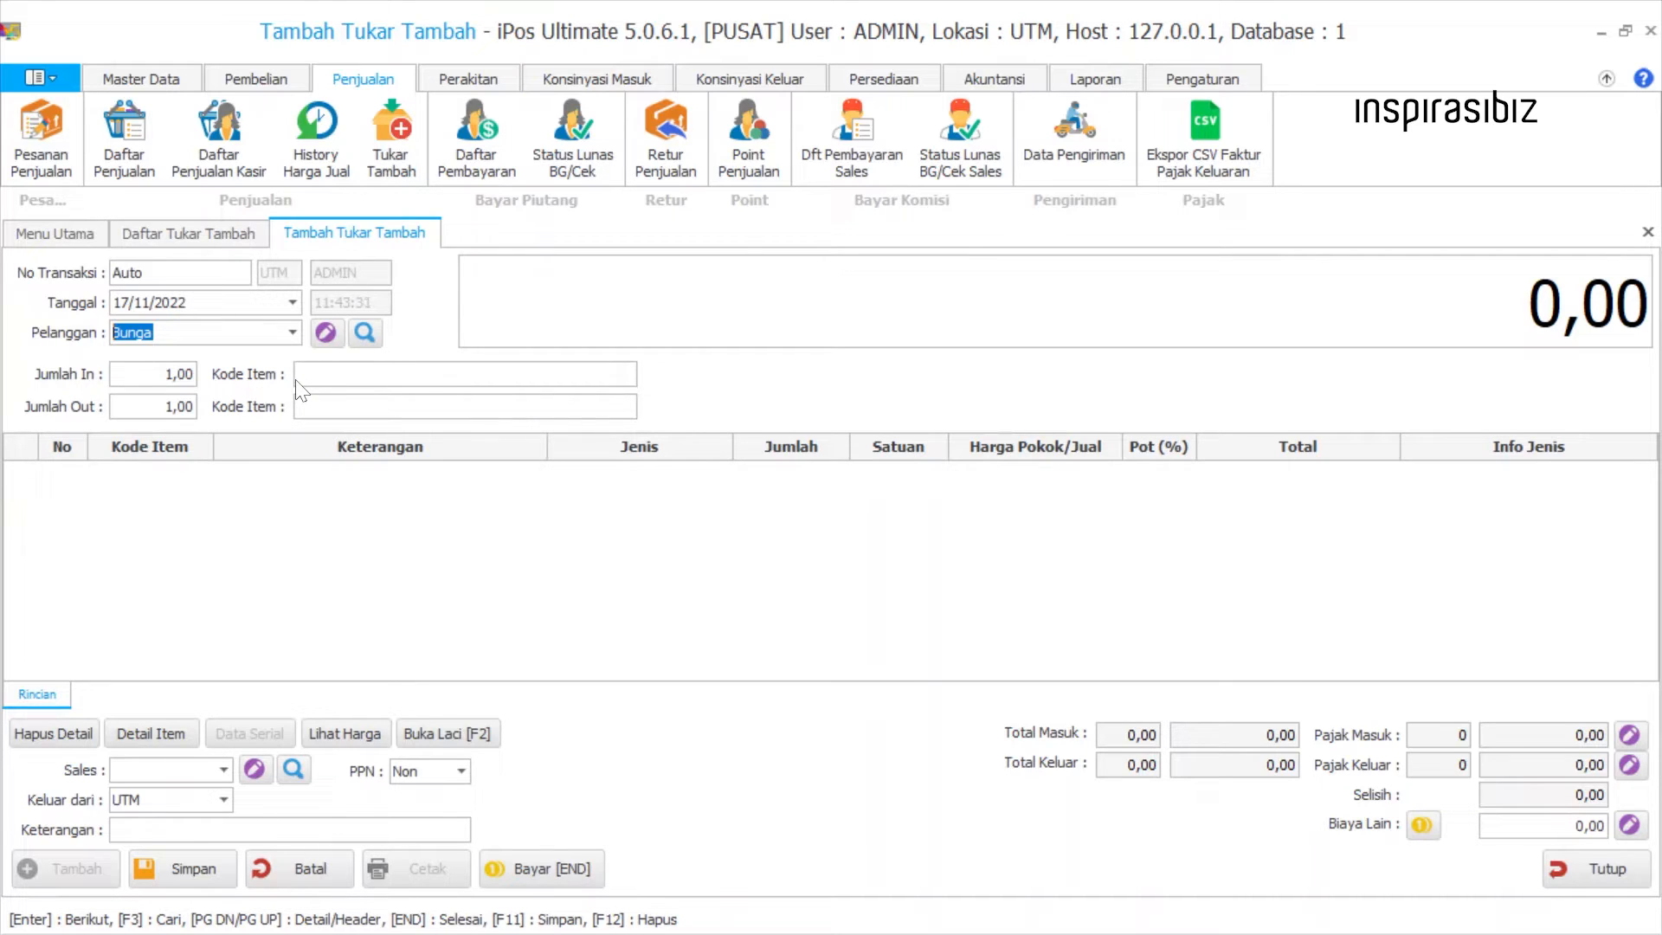
key("Return")
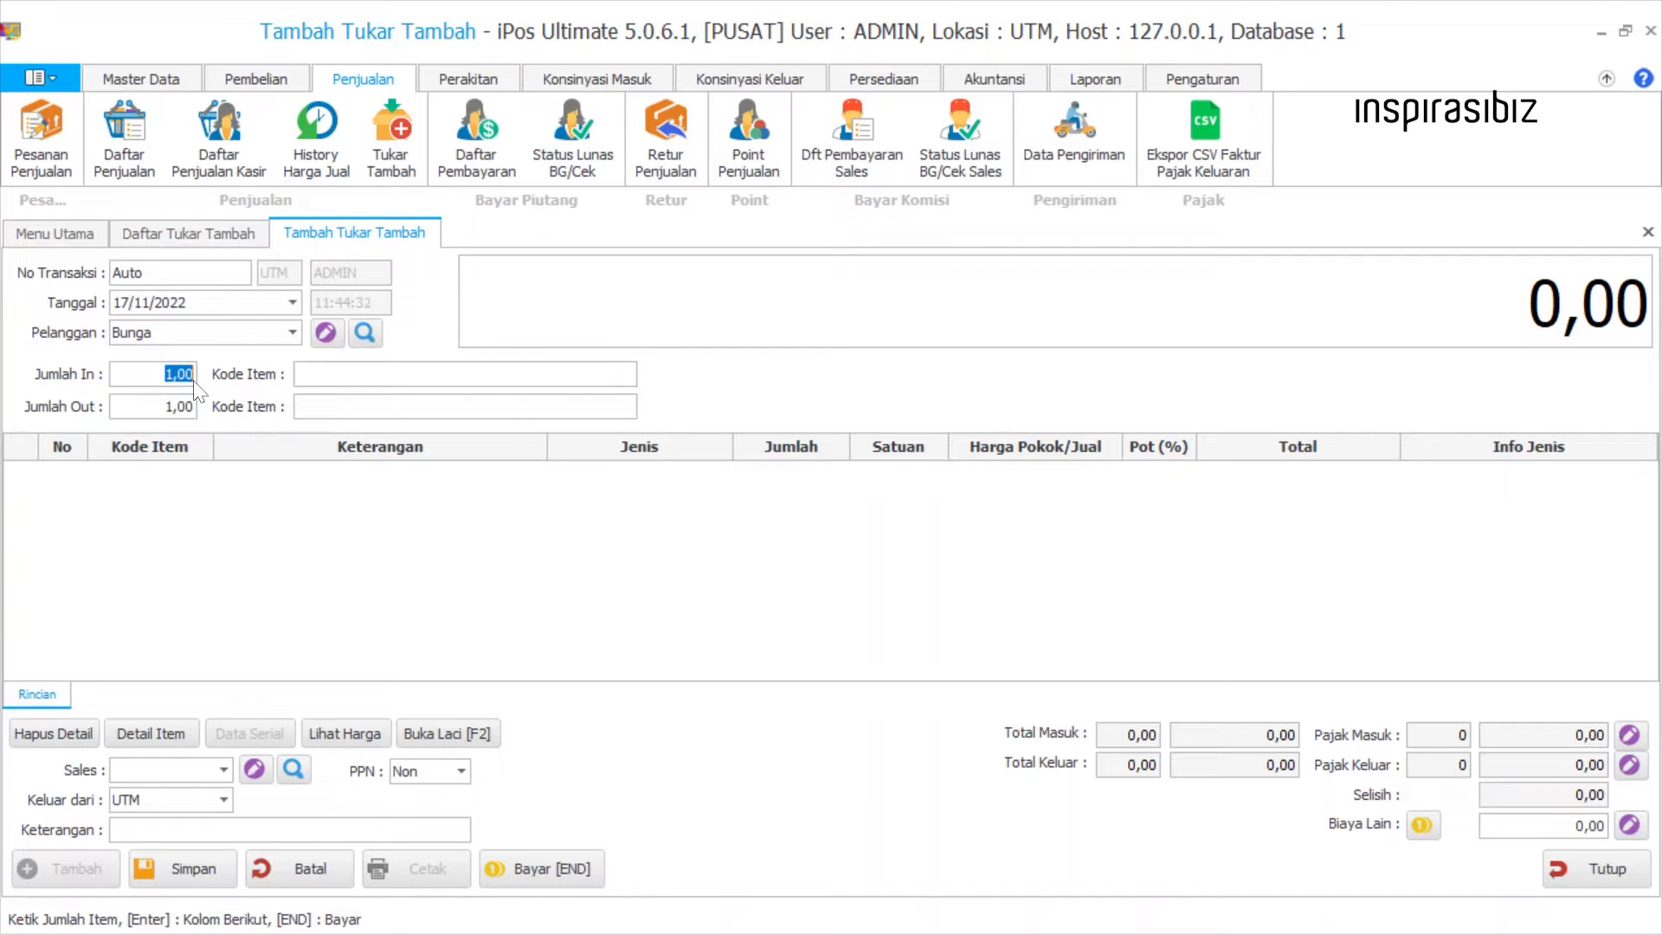
Search the incoming items for "cokl" and add item B04 (coklat) with an incoming quantity of 1.
key("Return")
type("cok")
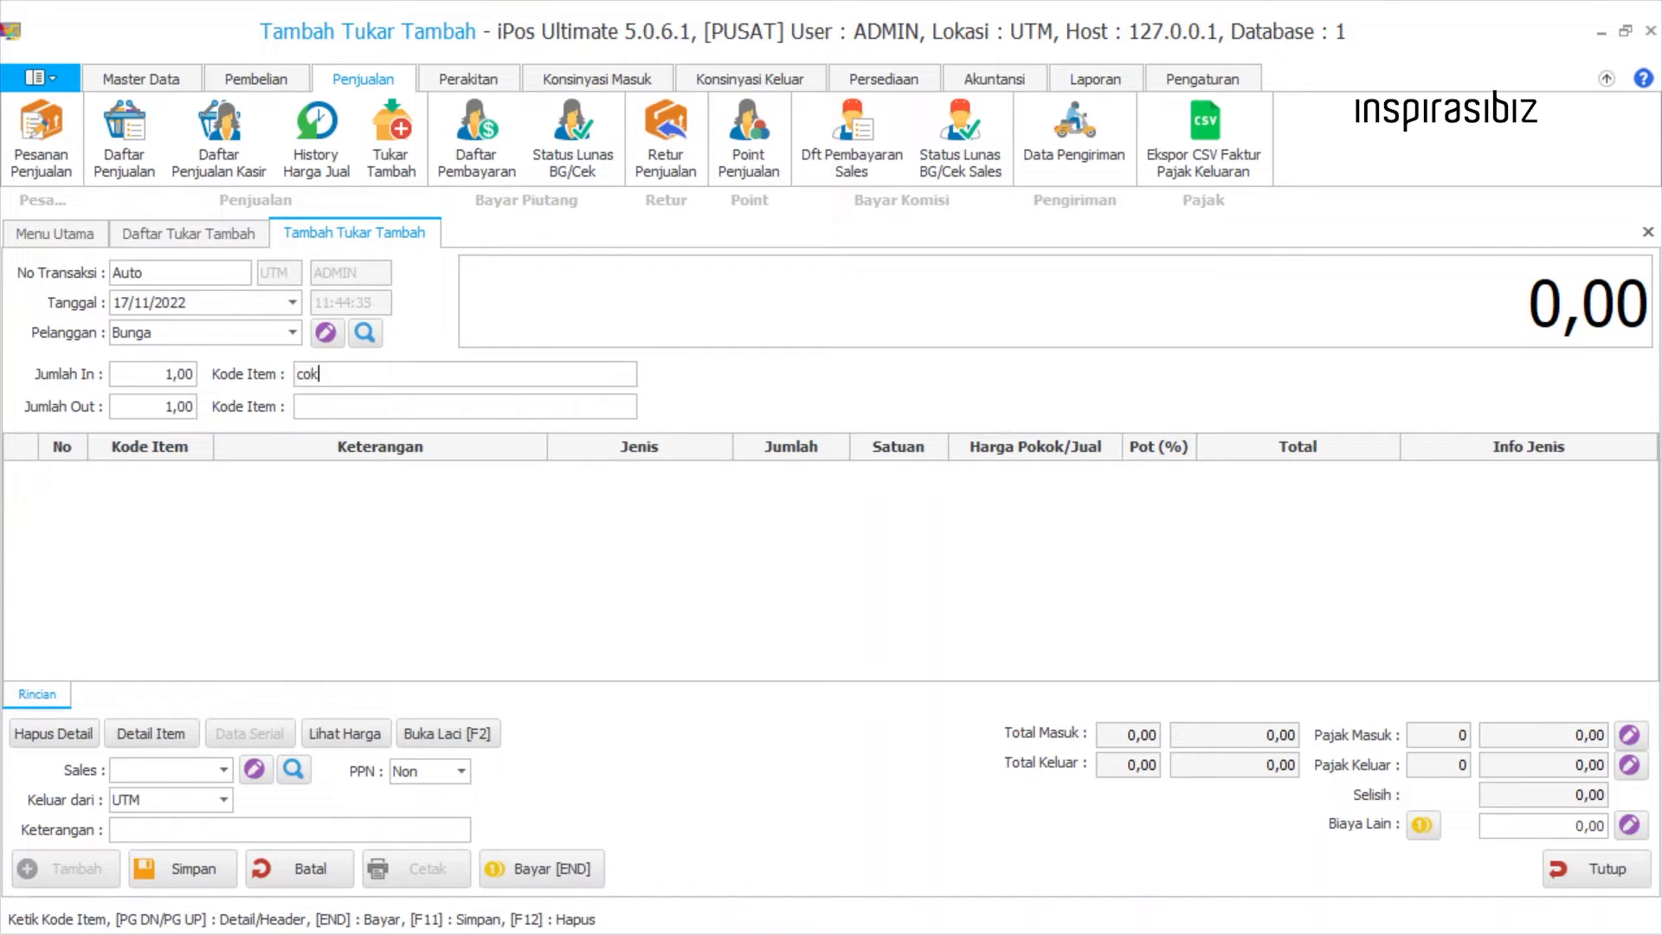
type("l")
key("Return")
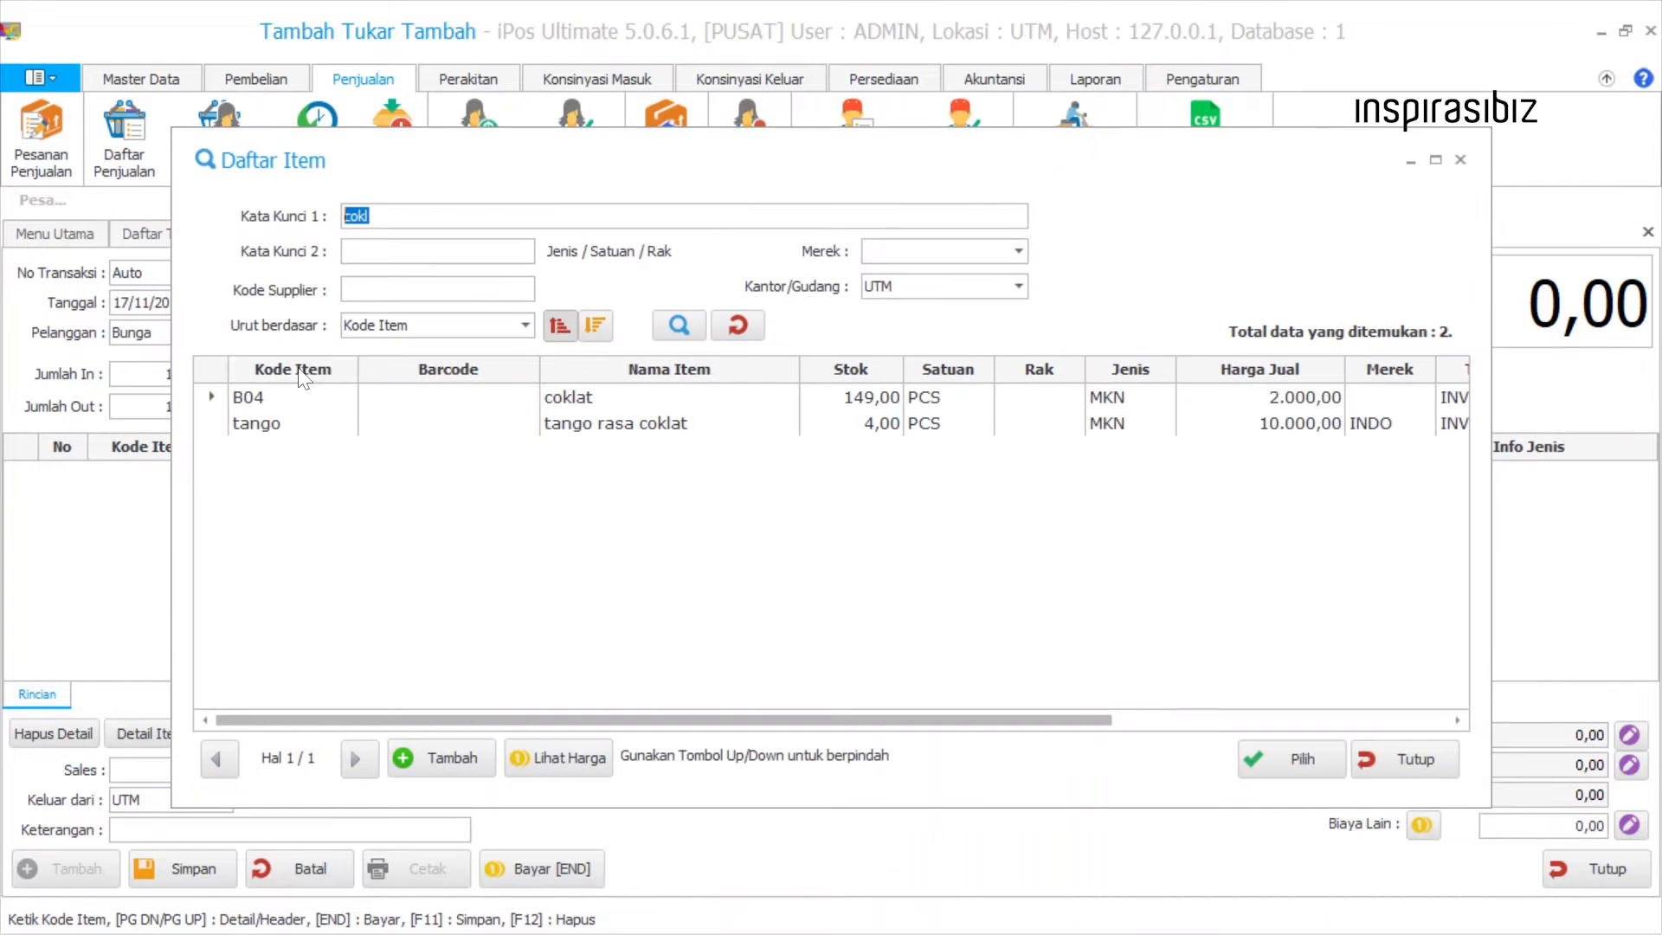
double_click(385, 400)
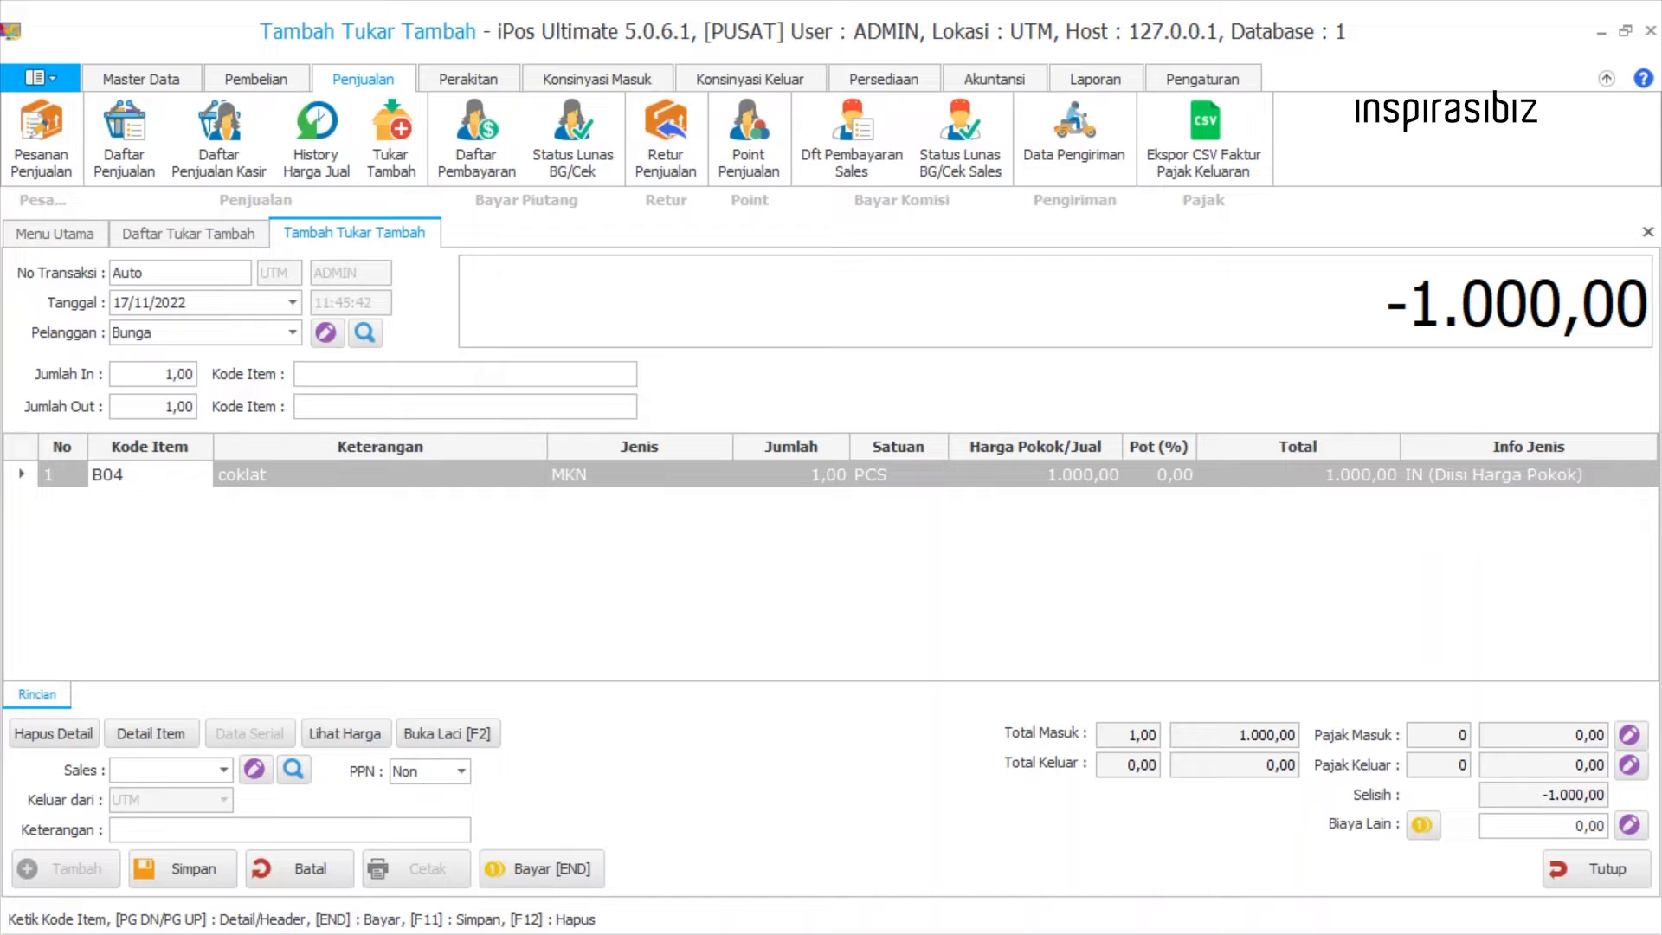
Search the outgoing items for "mi" and add item B02 (mie enak) in PCS with an outgoing quantity of 1.
key("Tab")
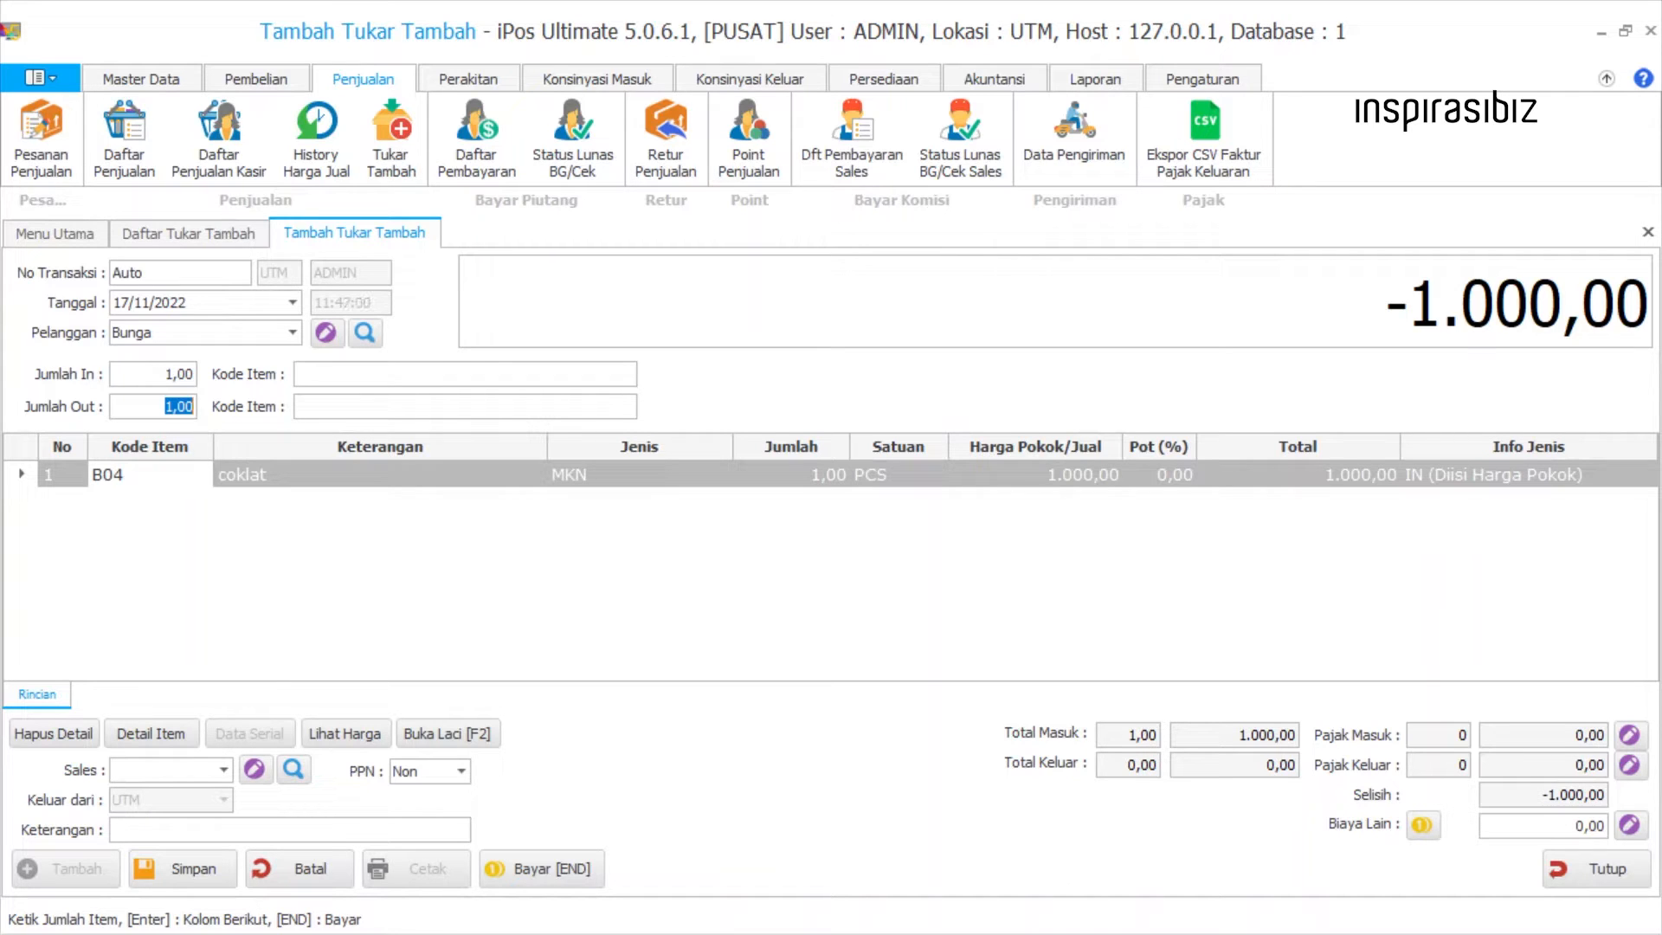
key("Return")
type("mi")
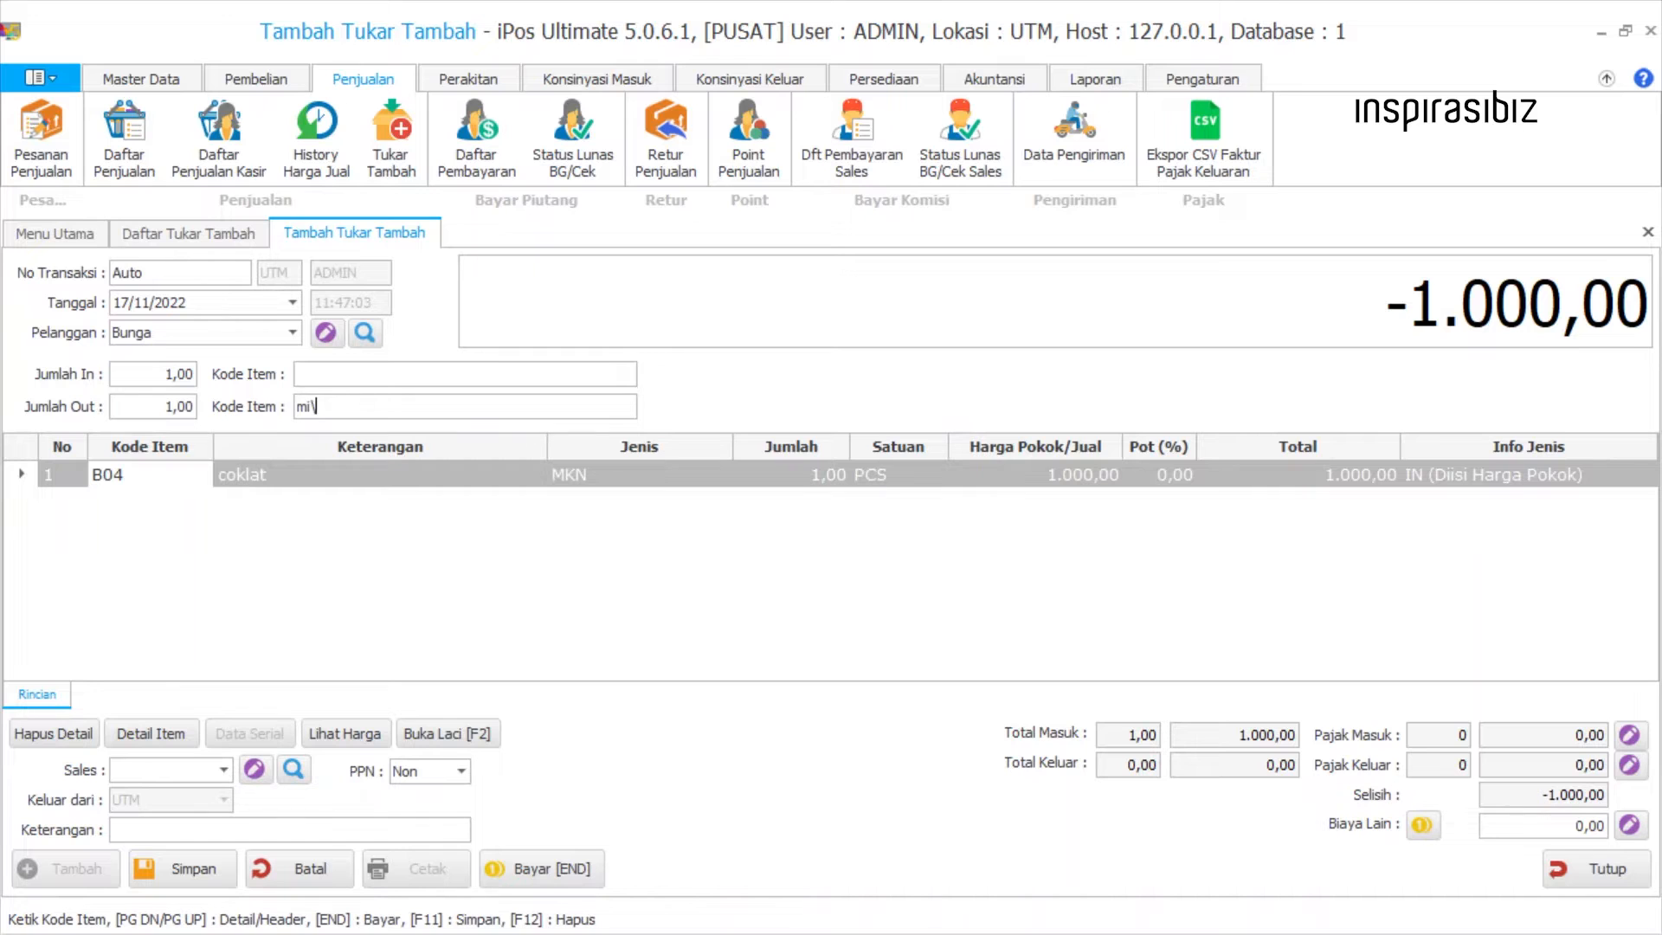
key("Return")
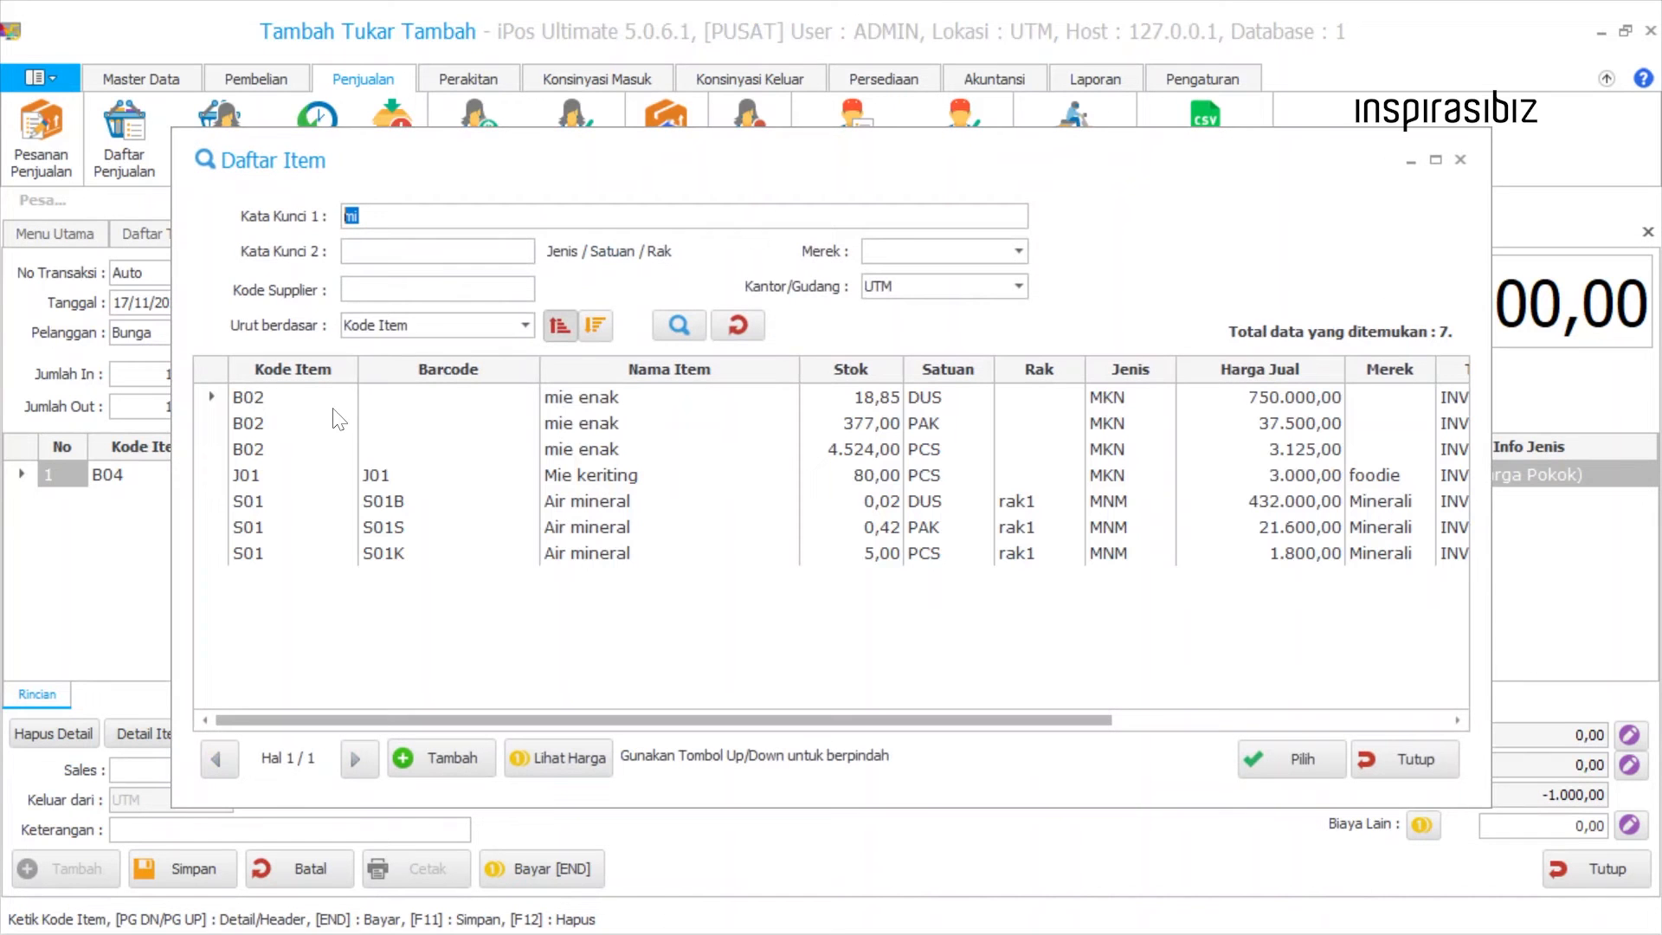
left_click(512, 461)
double_click(477, 449)
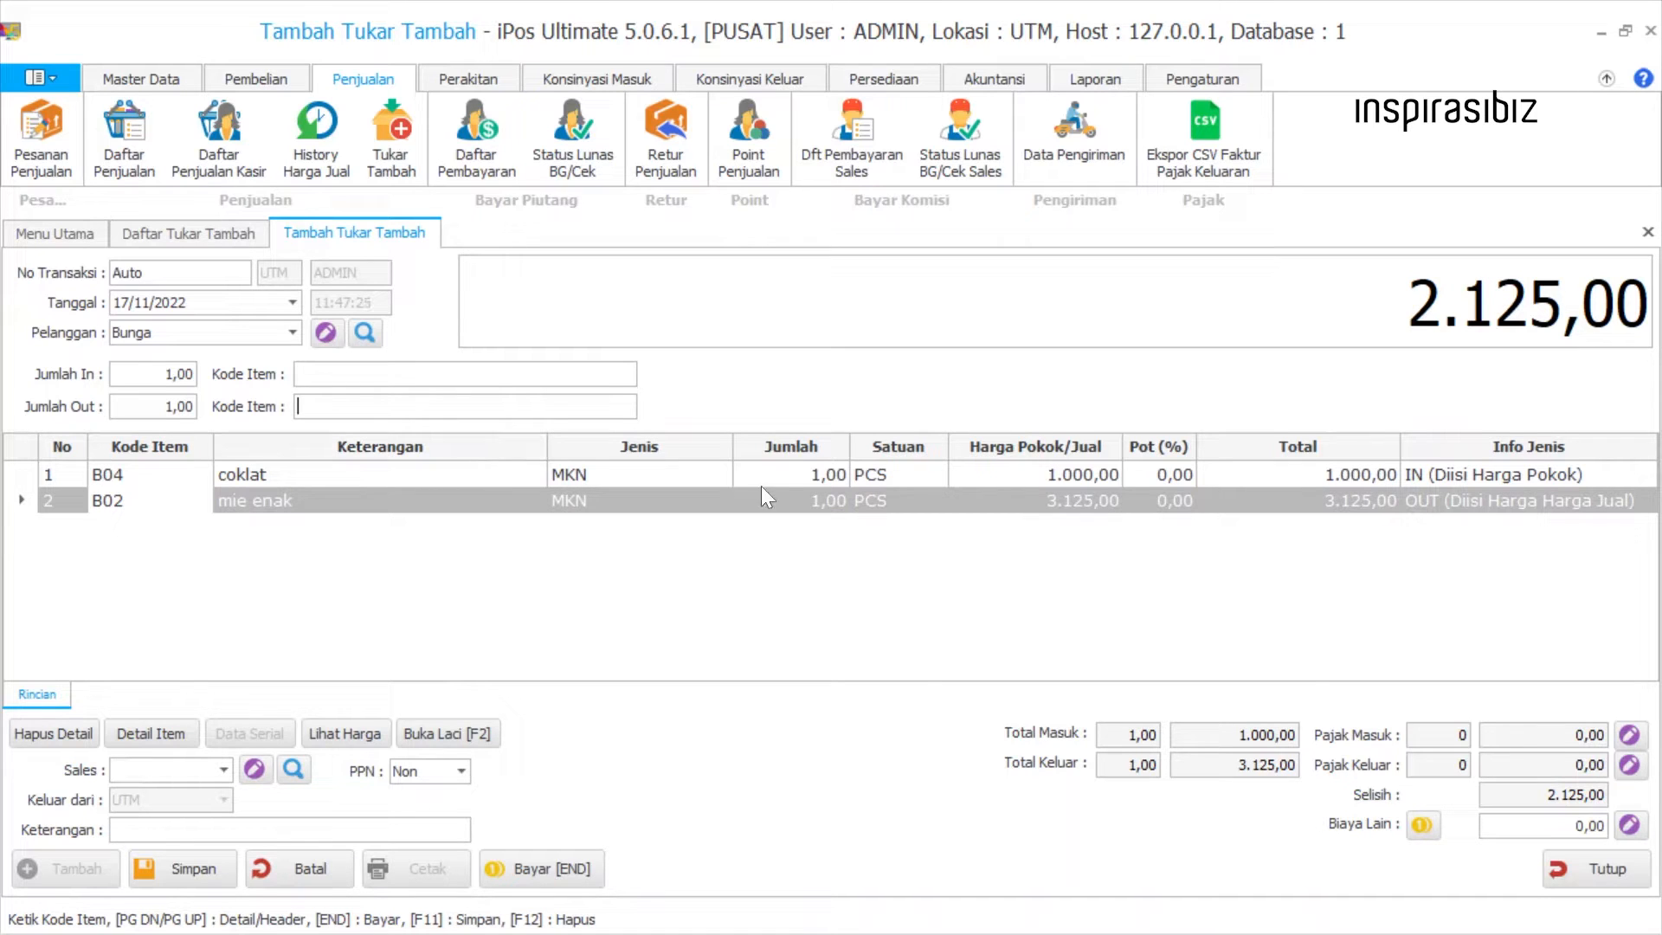
Examine the IN/OUT type, quantity and unit of the coklat and mie enak rows.
left_click(1127, 471)
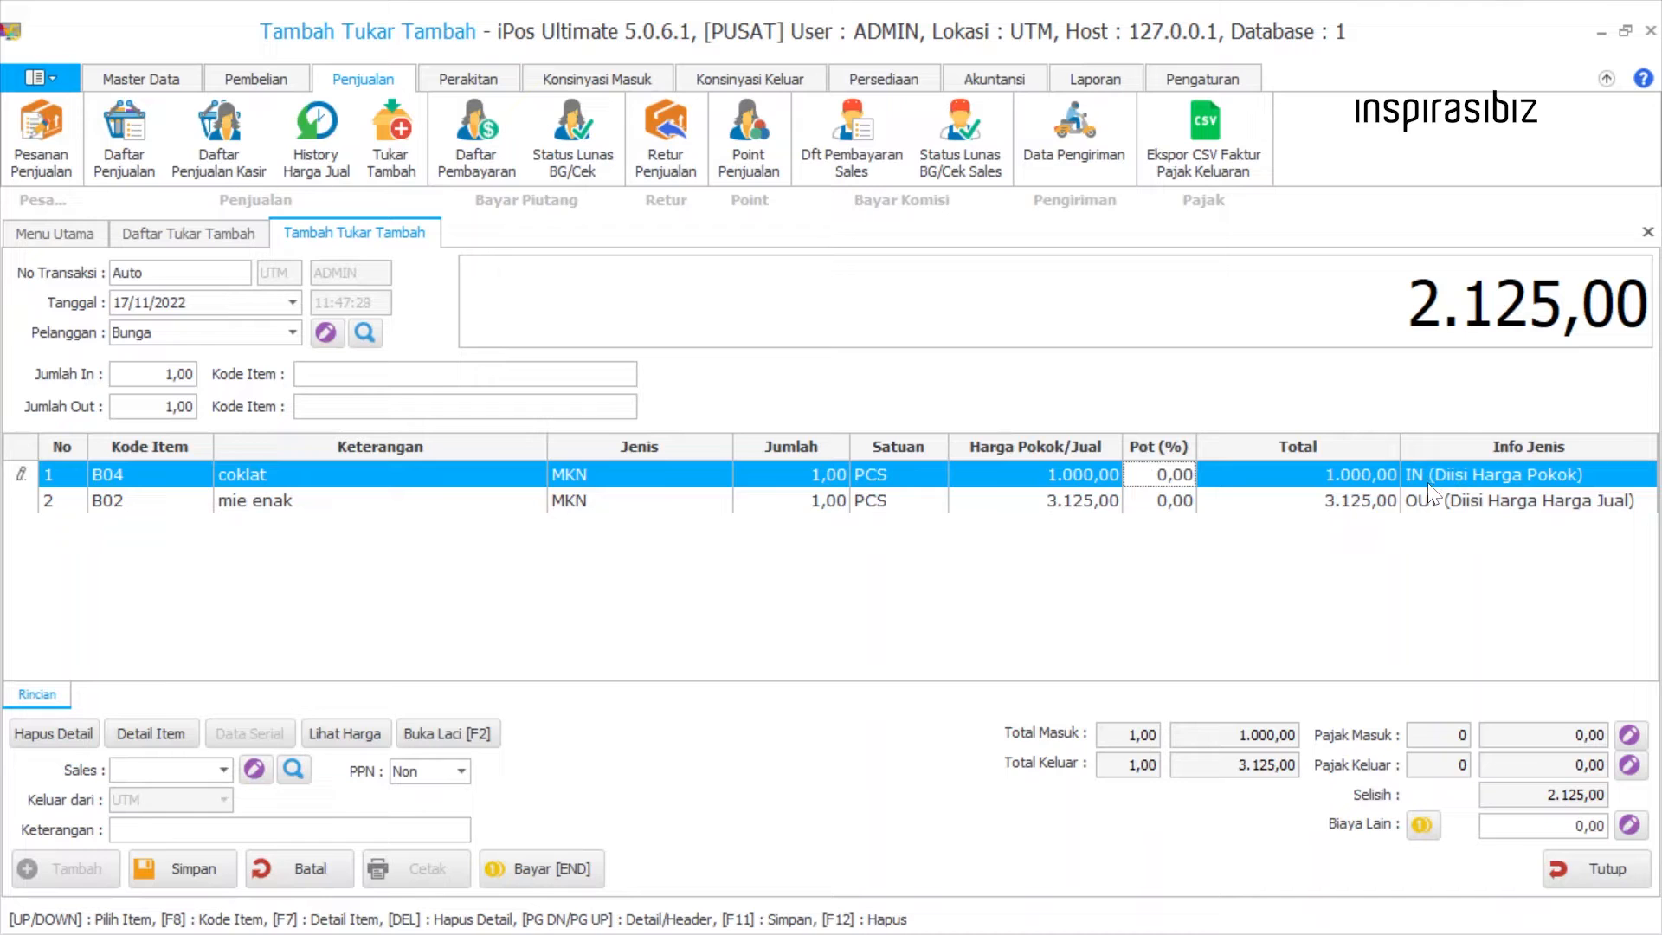
left_click(1432, 505)
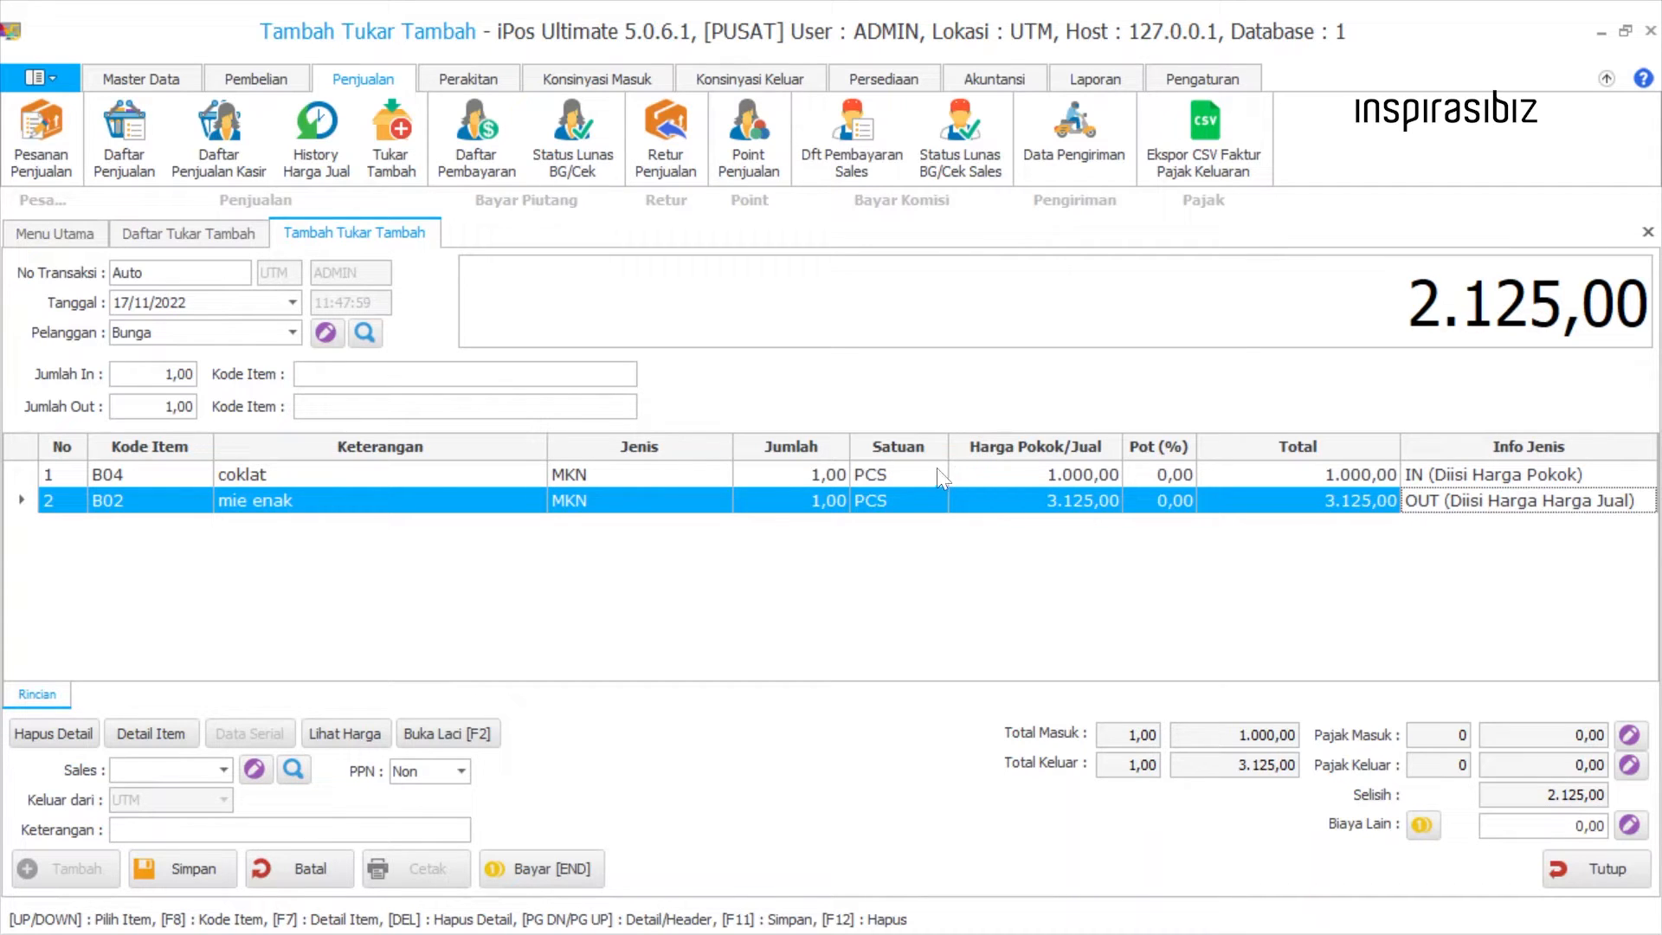
left_click(807, 475)
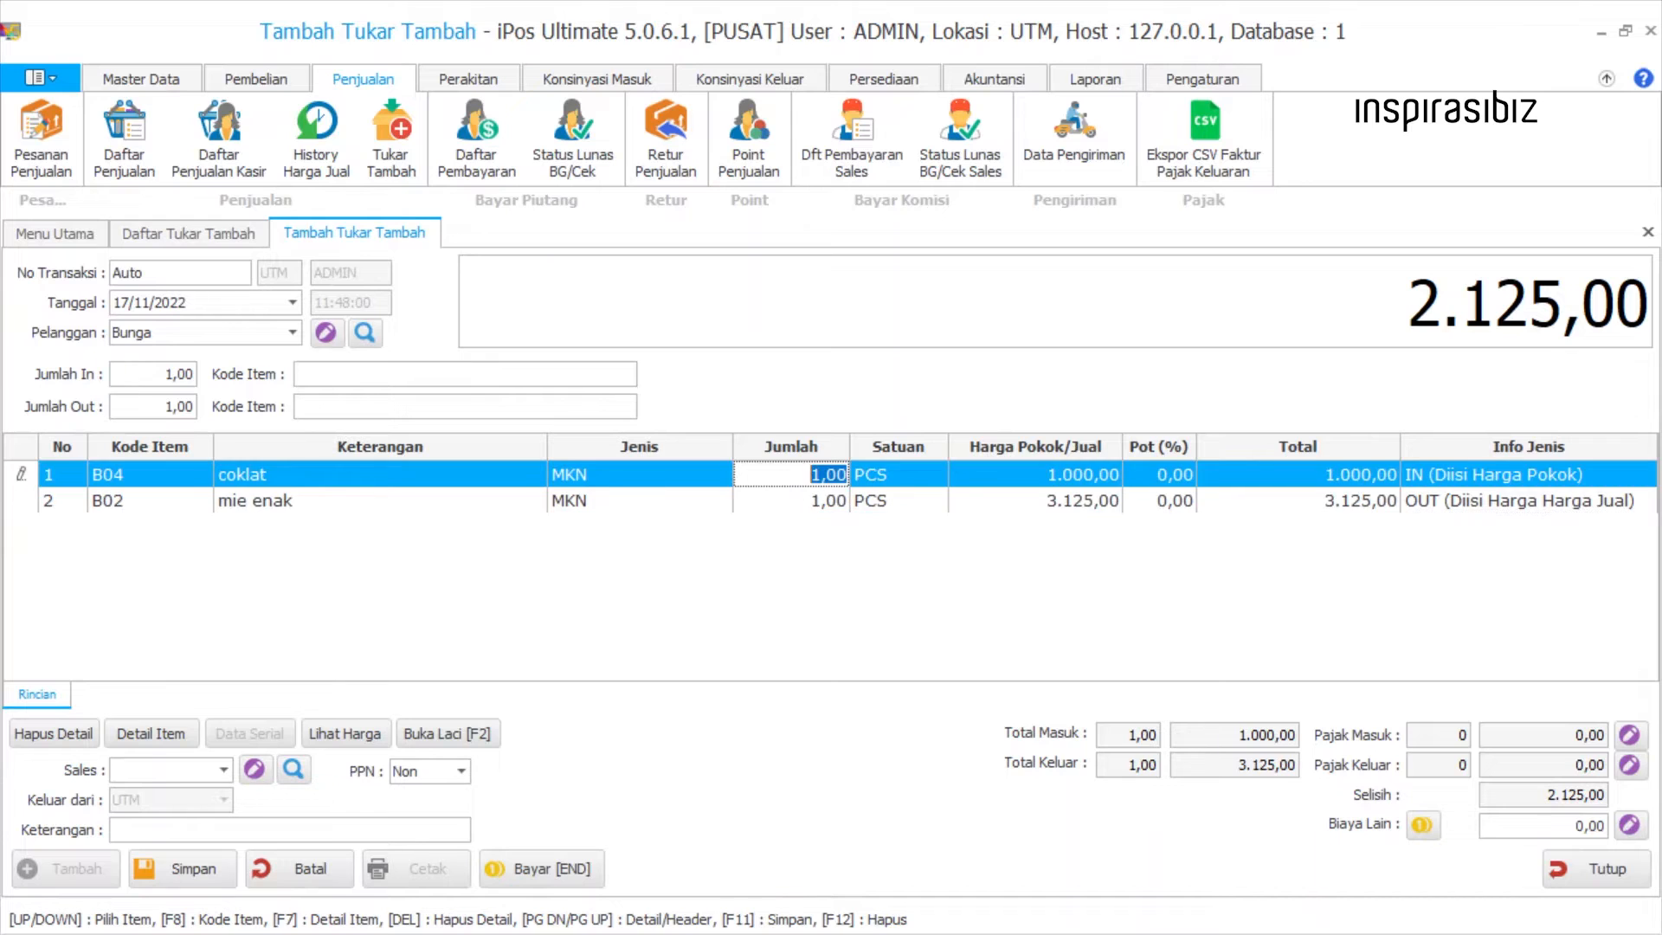
left_click(820, 502)
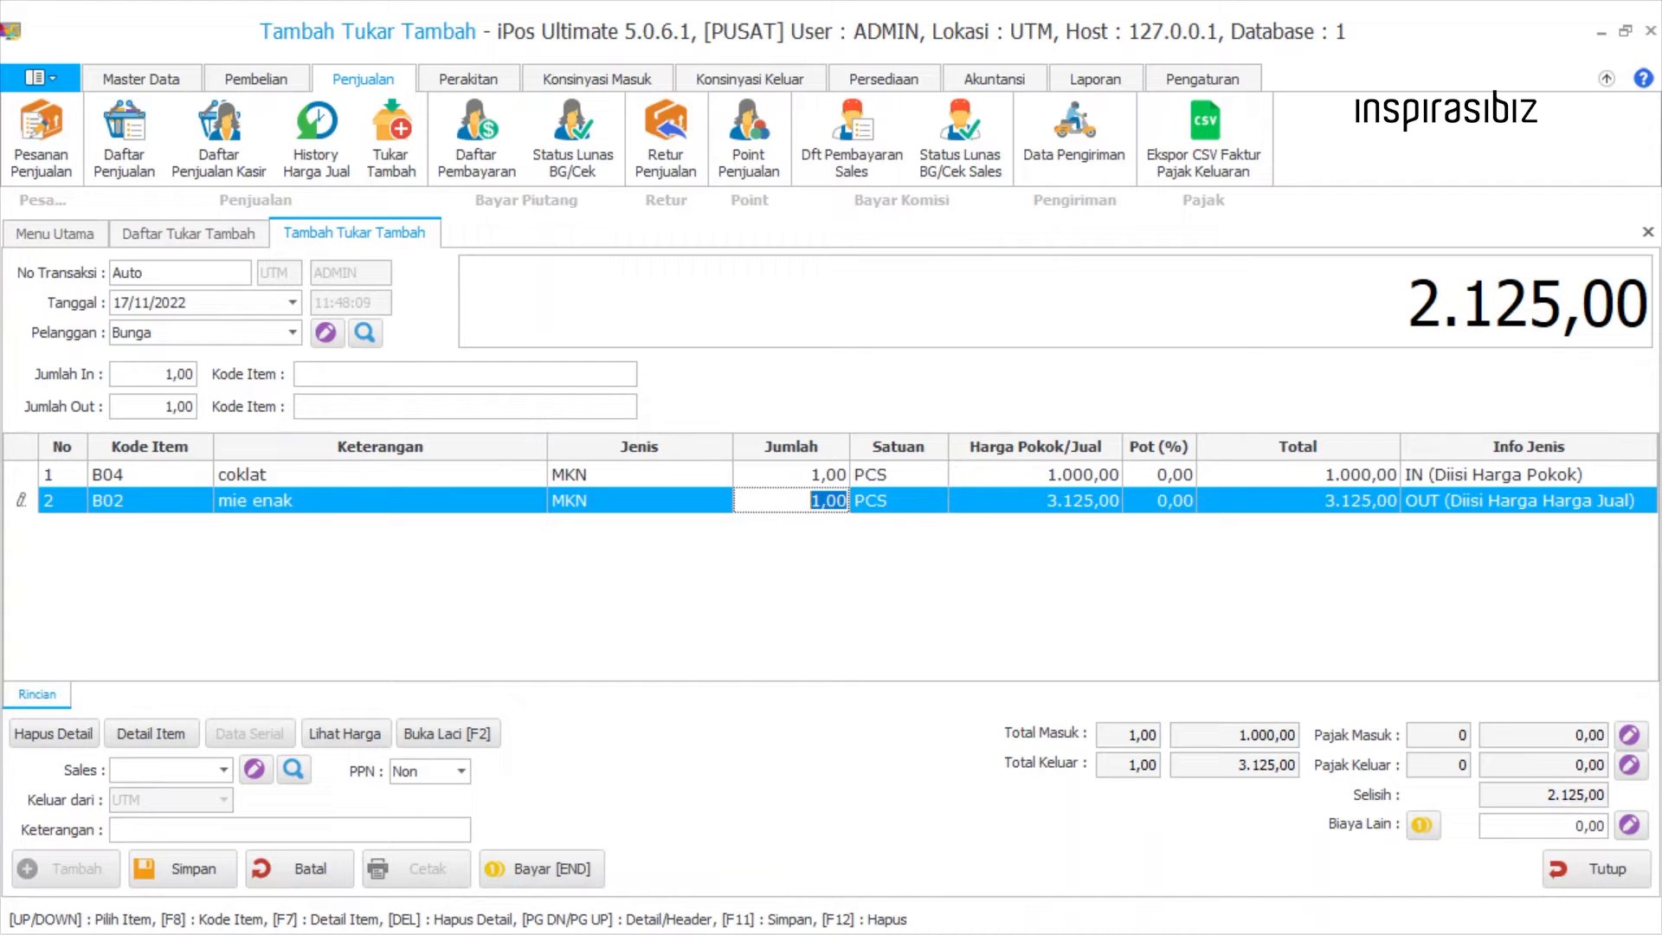
left_click(875, 475)
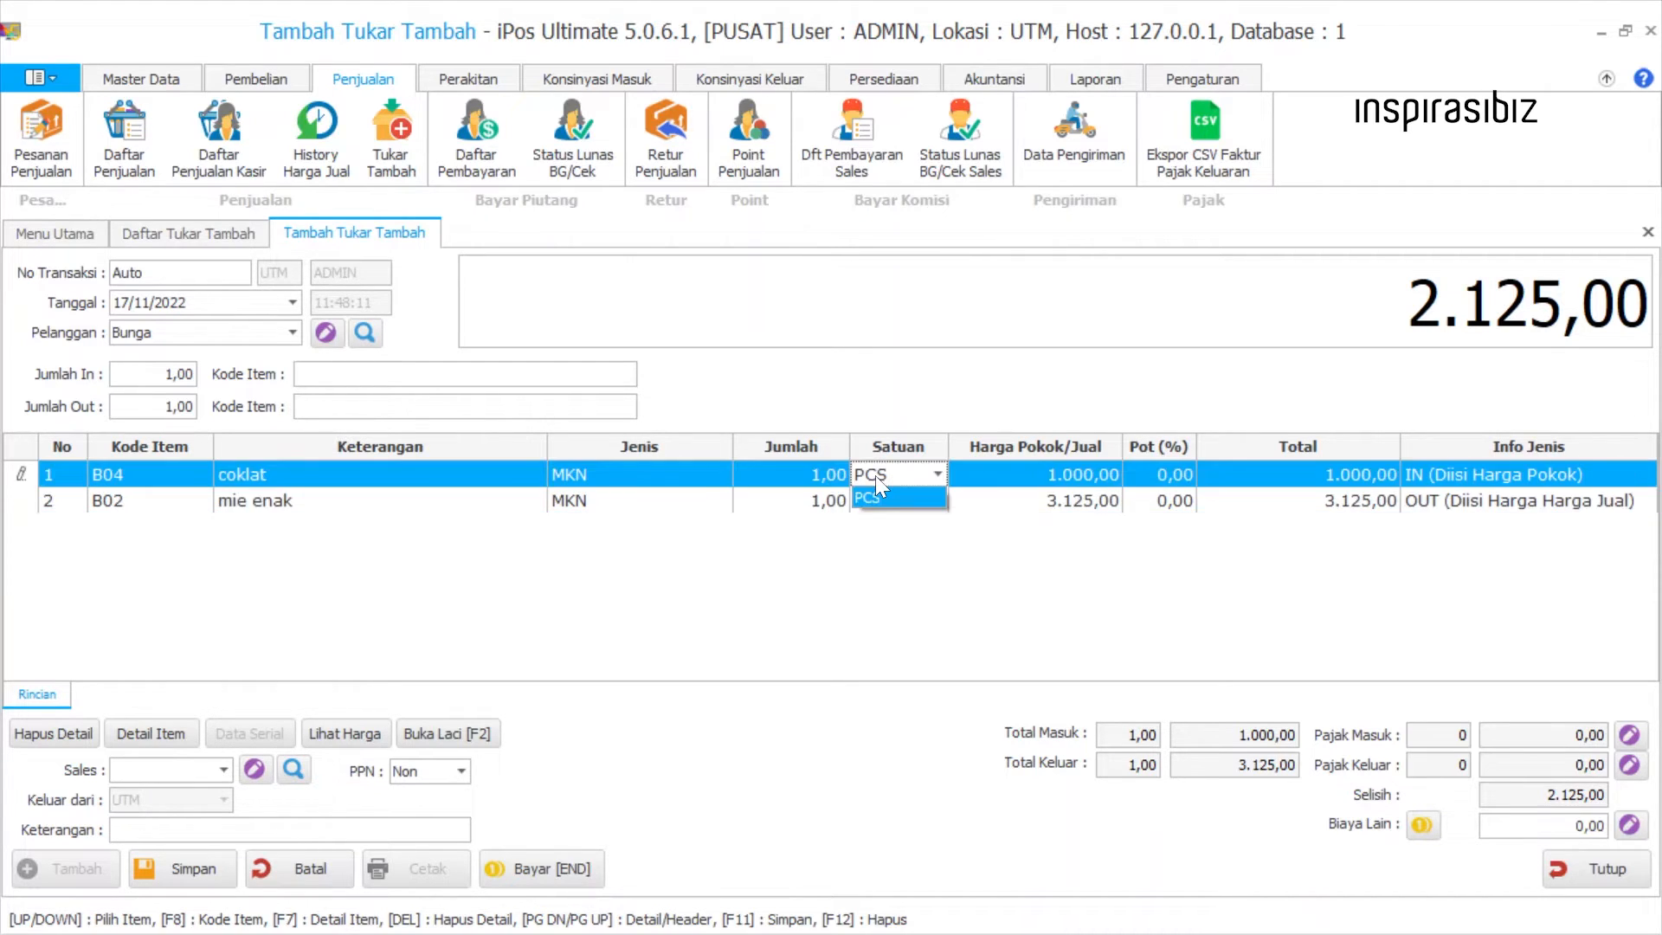
left_click(886, 497)
left_click(886, 497)
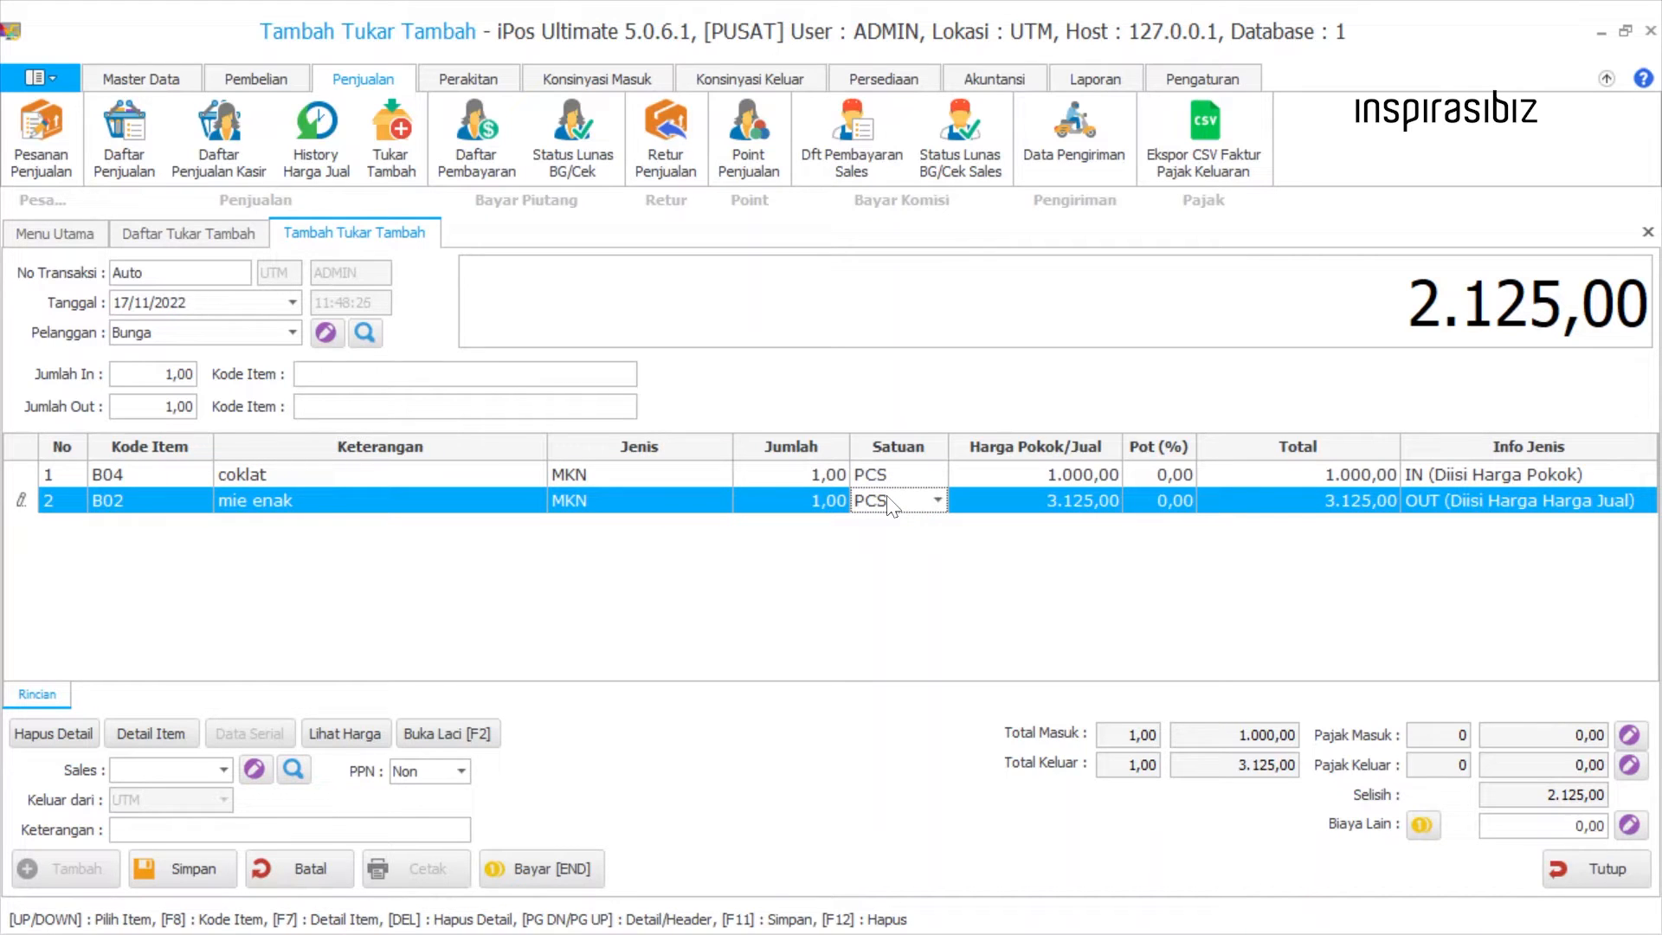
Compare the cost or selling price and the discount percentage fields of the coklat and mie enak rows.
left_click(518, 474)
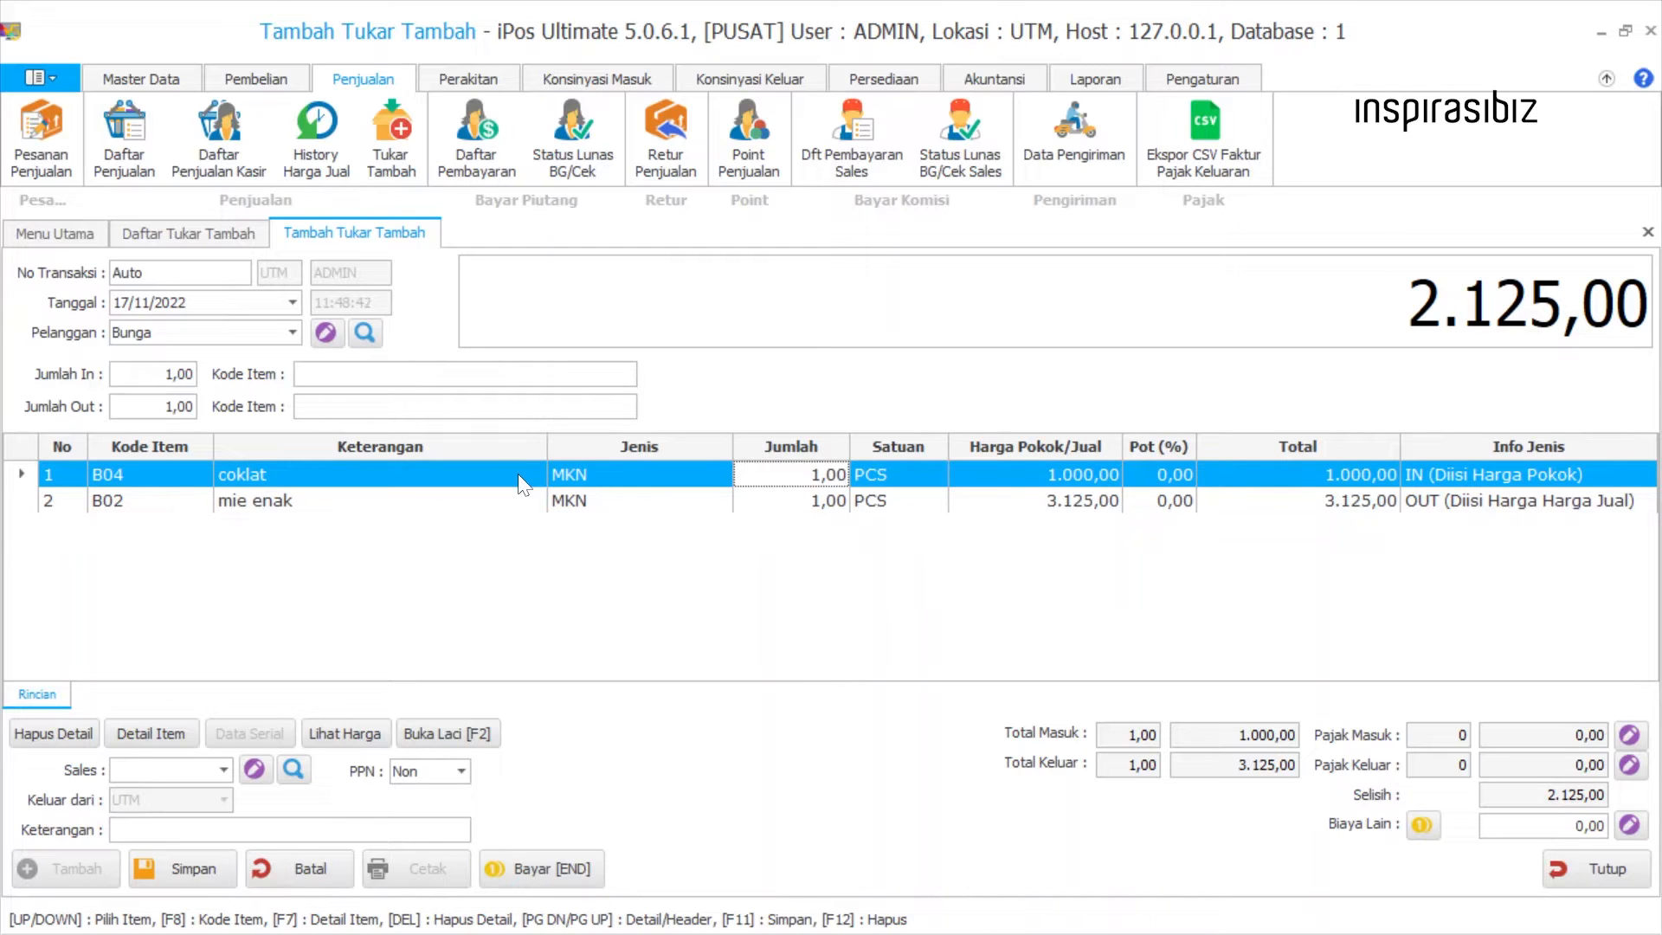
left_click(1011, 476)
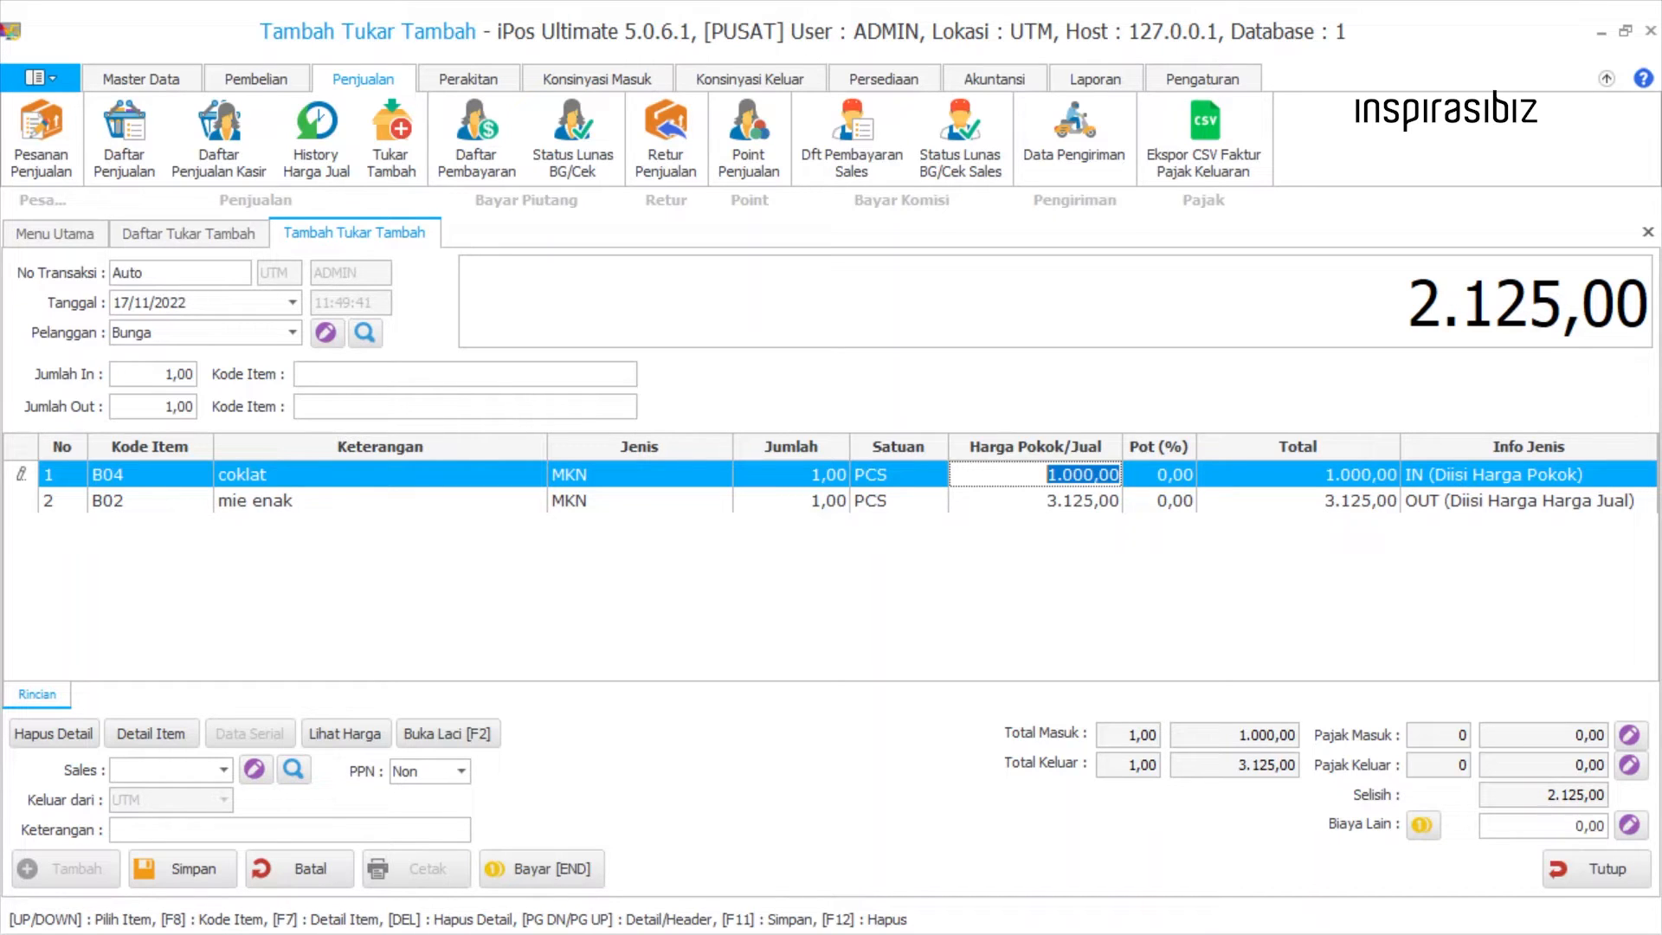
left_click(522, 510)
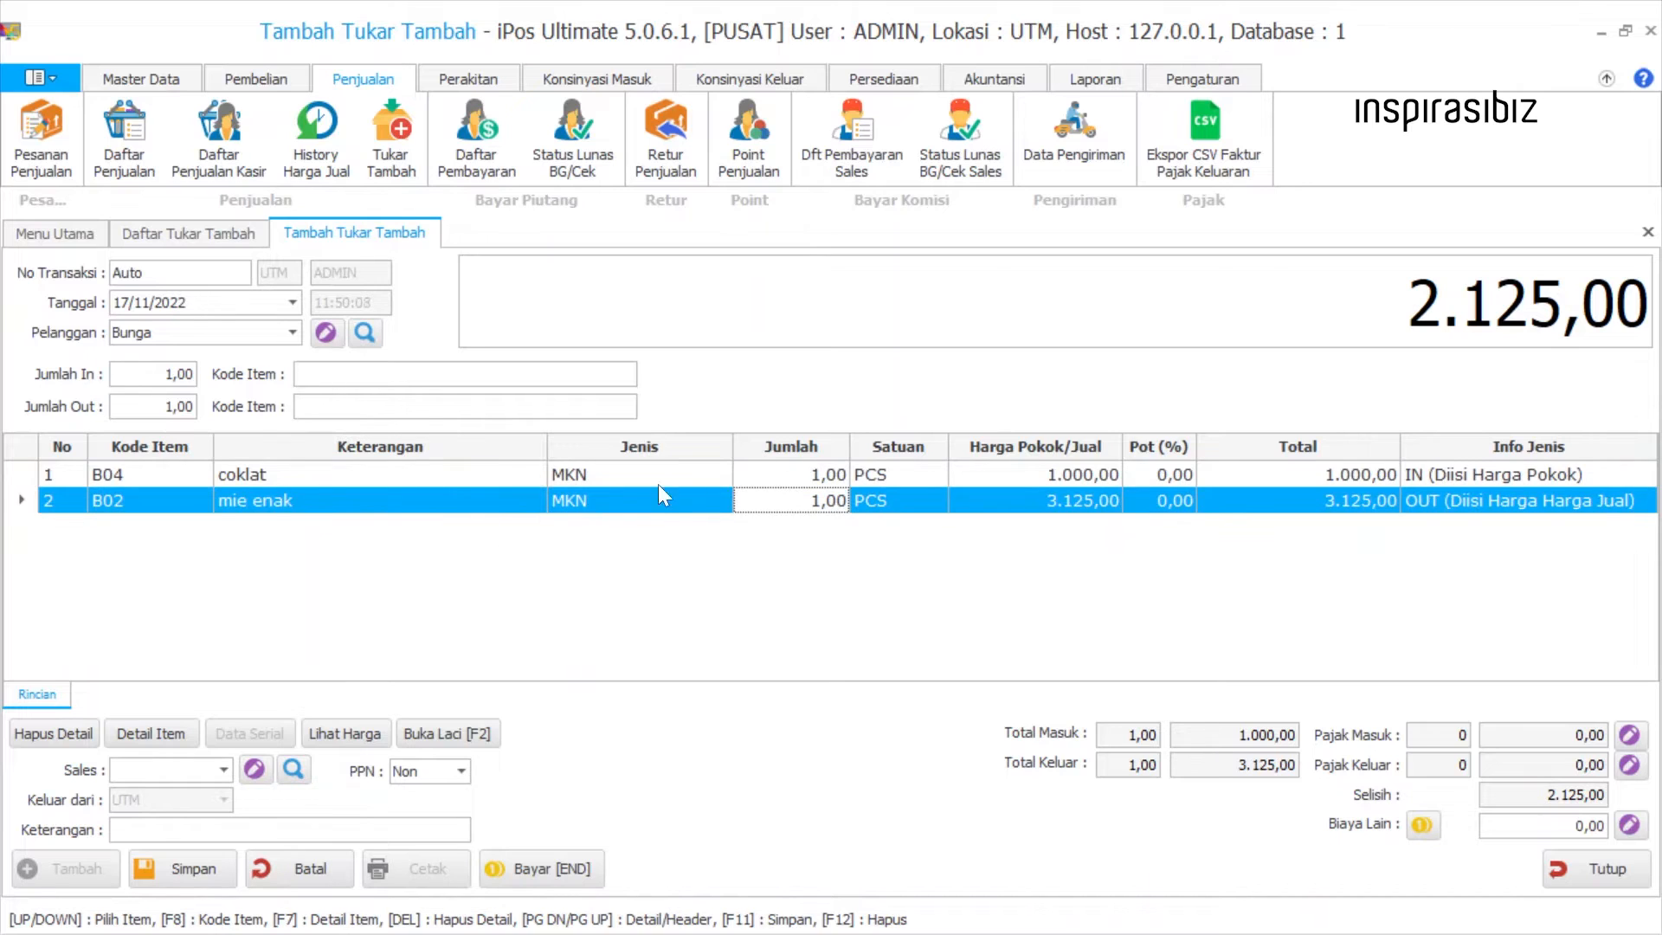
left_click(1042, 500)
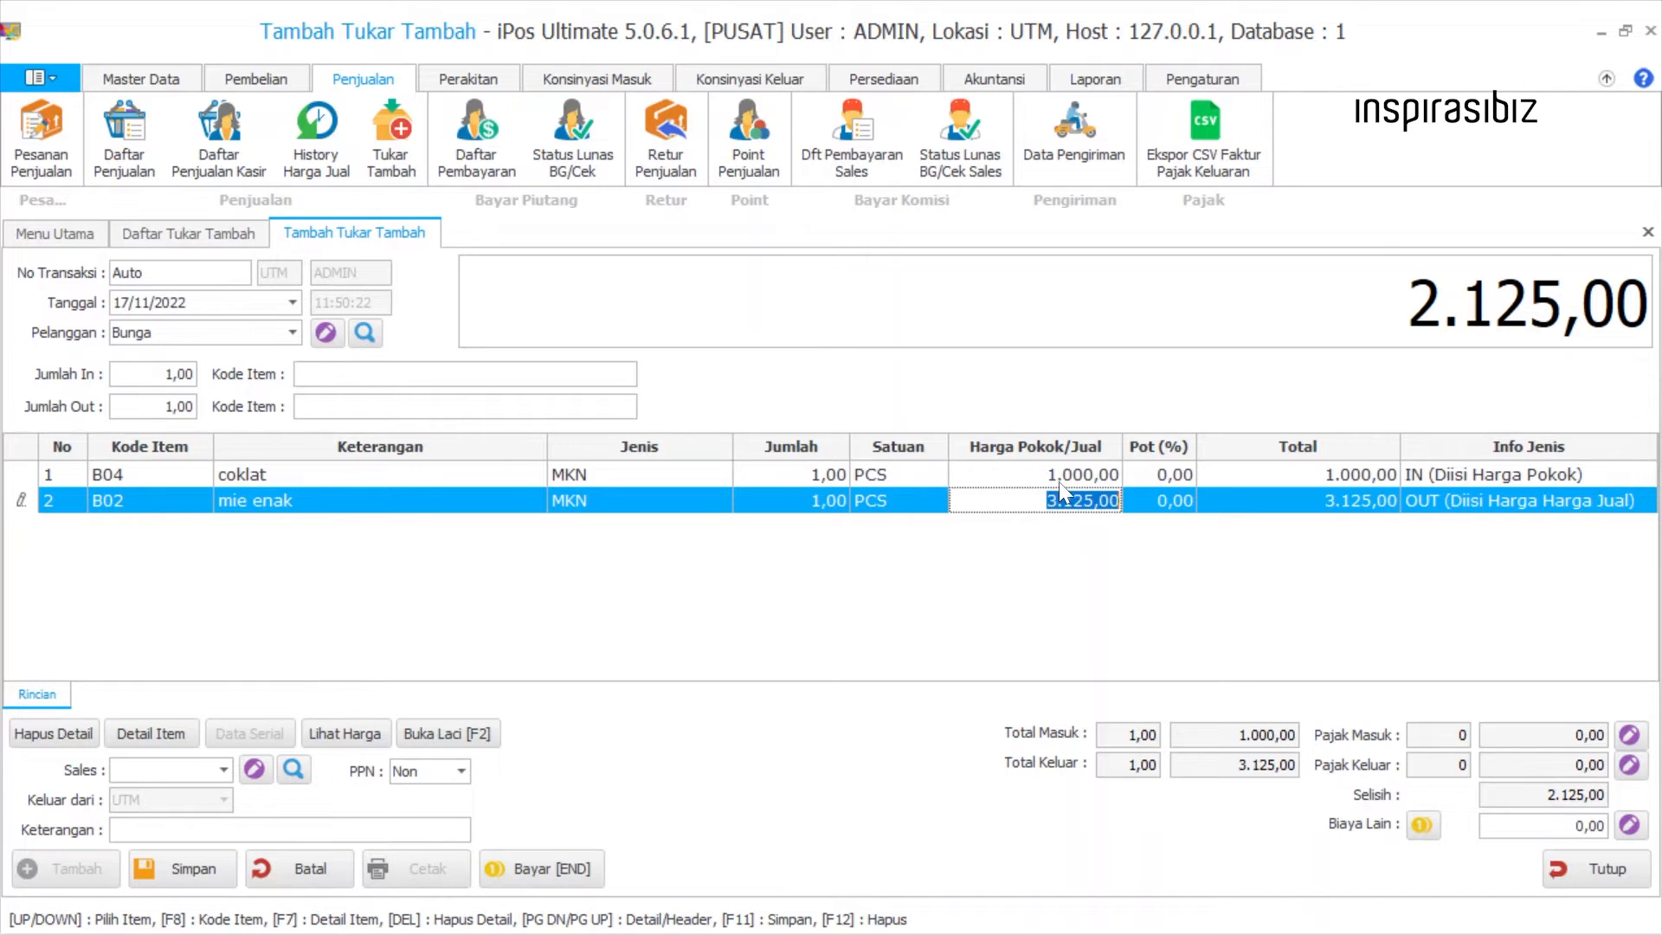
left_click(1058, 481)
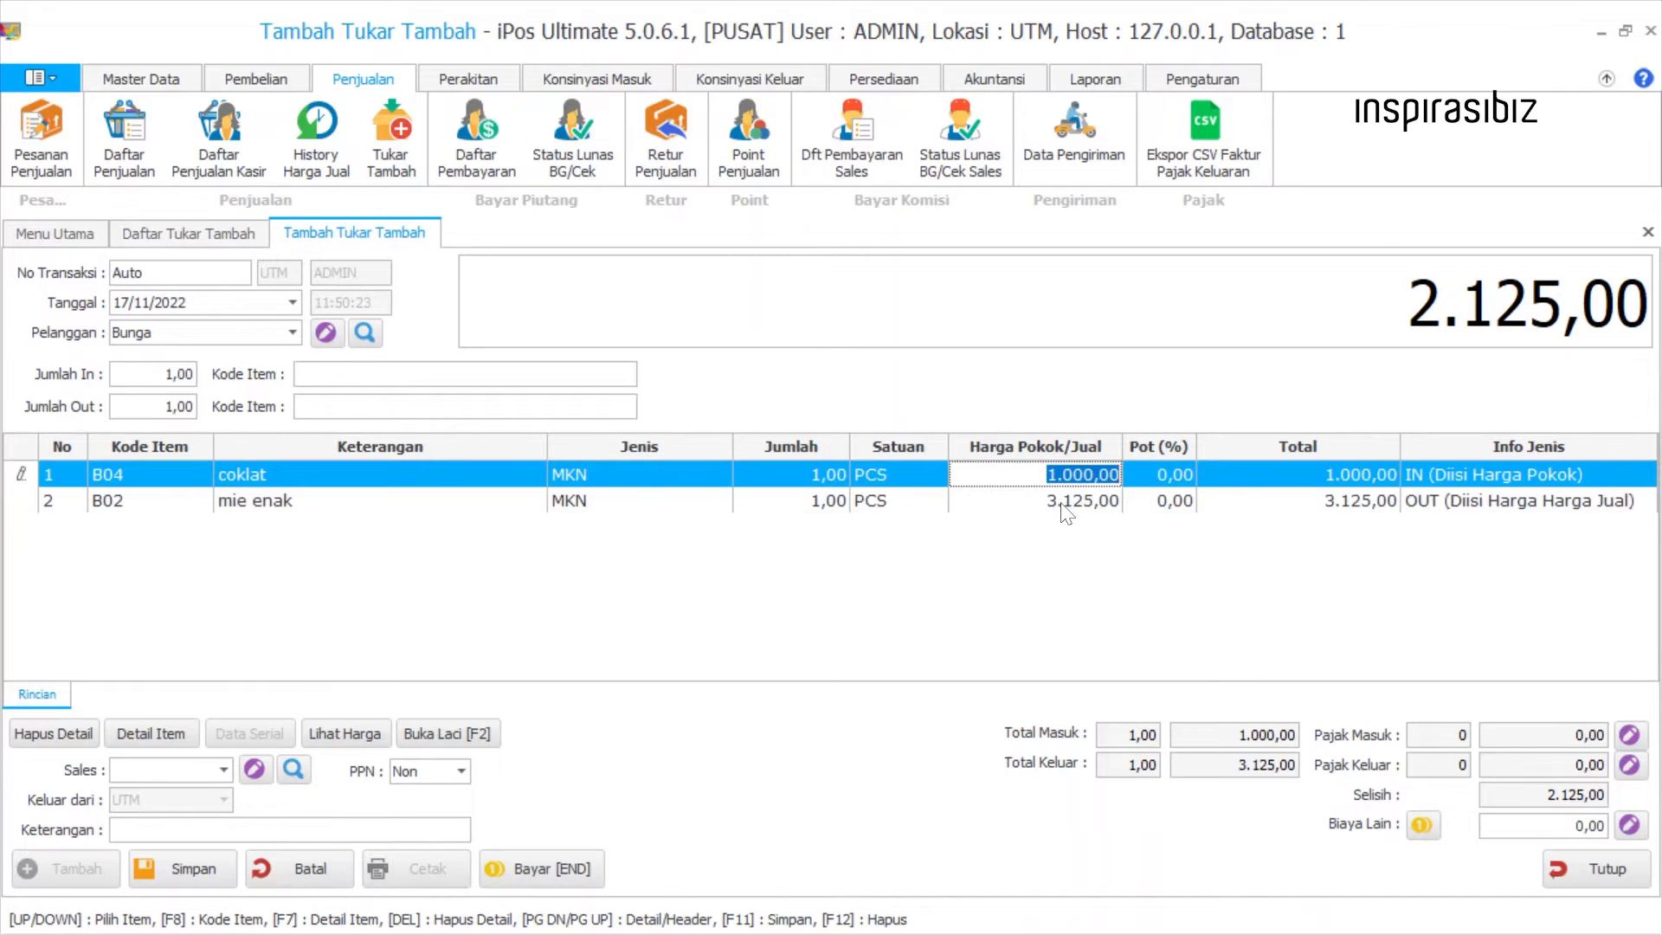
left_click(1060, 504)
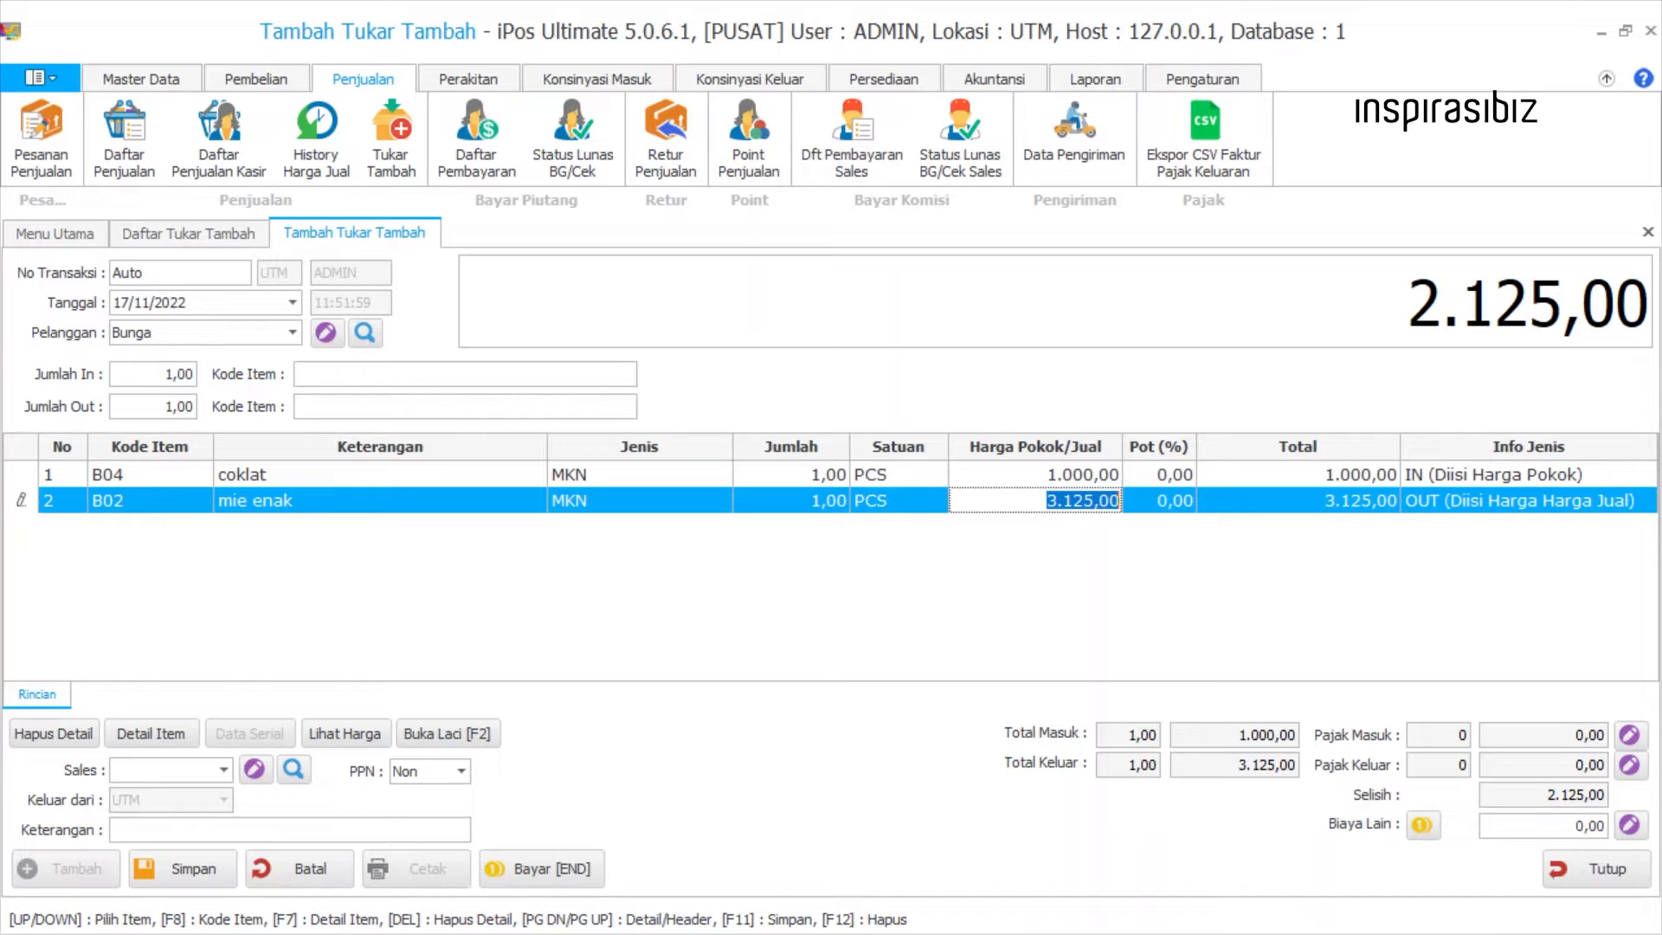
left_click(1057, 480)
left_click(1067, 503)
left_click(1175, 474)
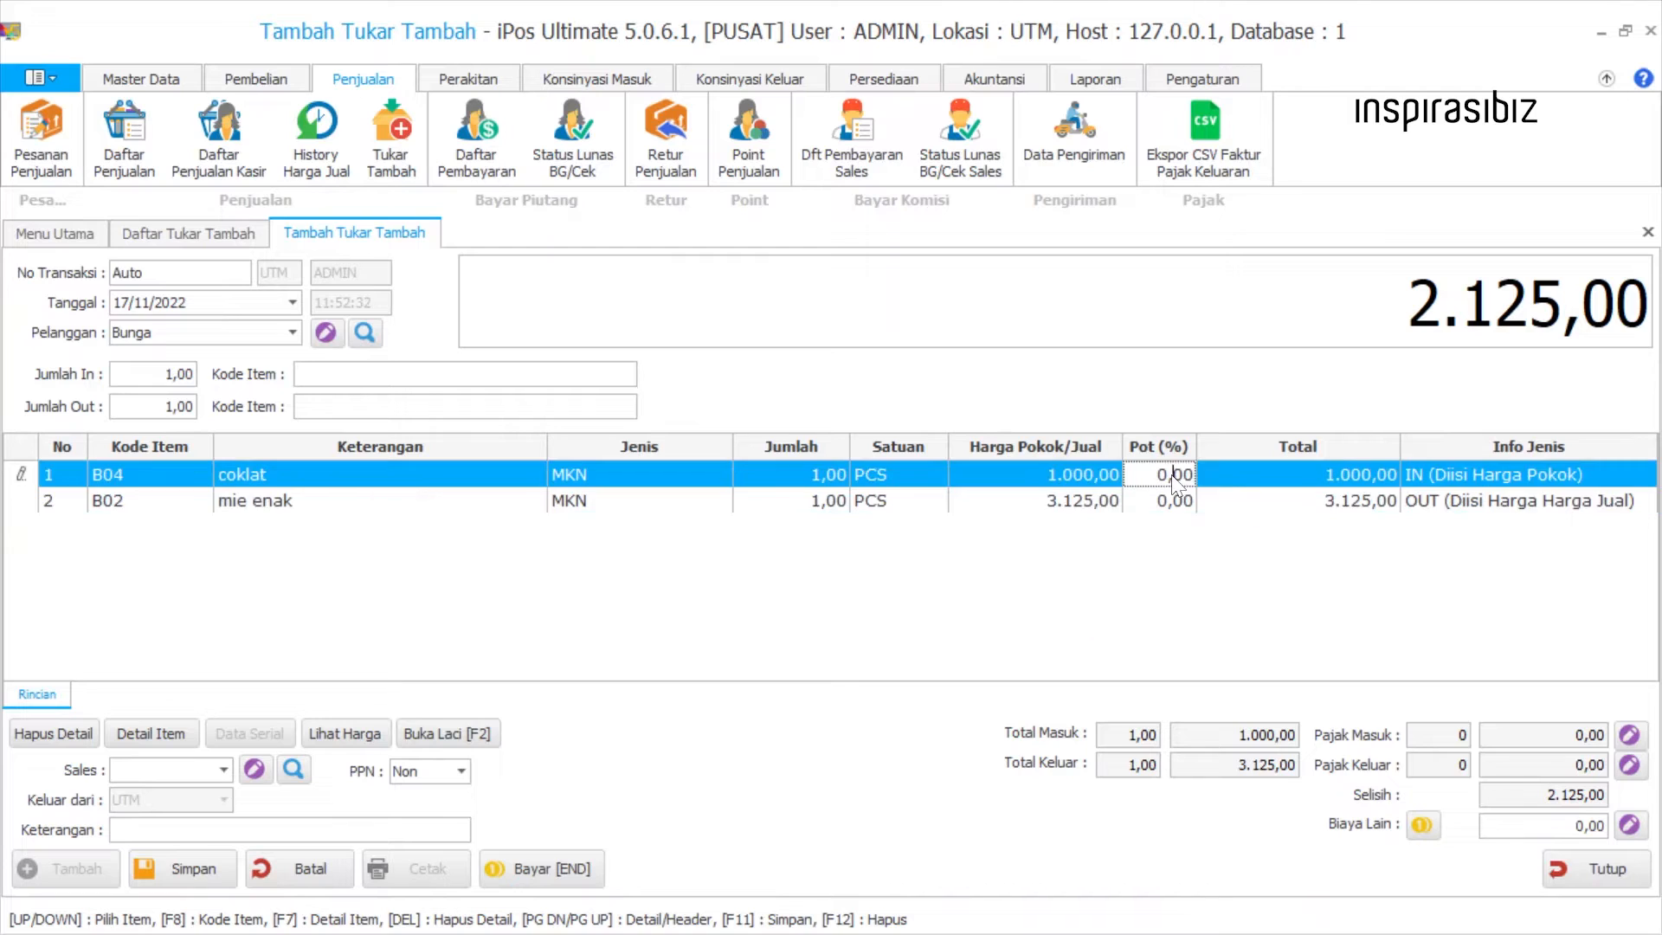
left_click(1174, 501)
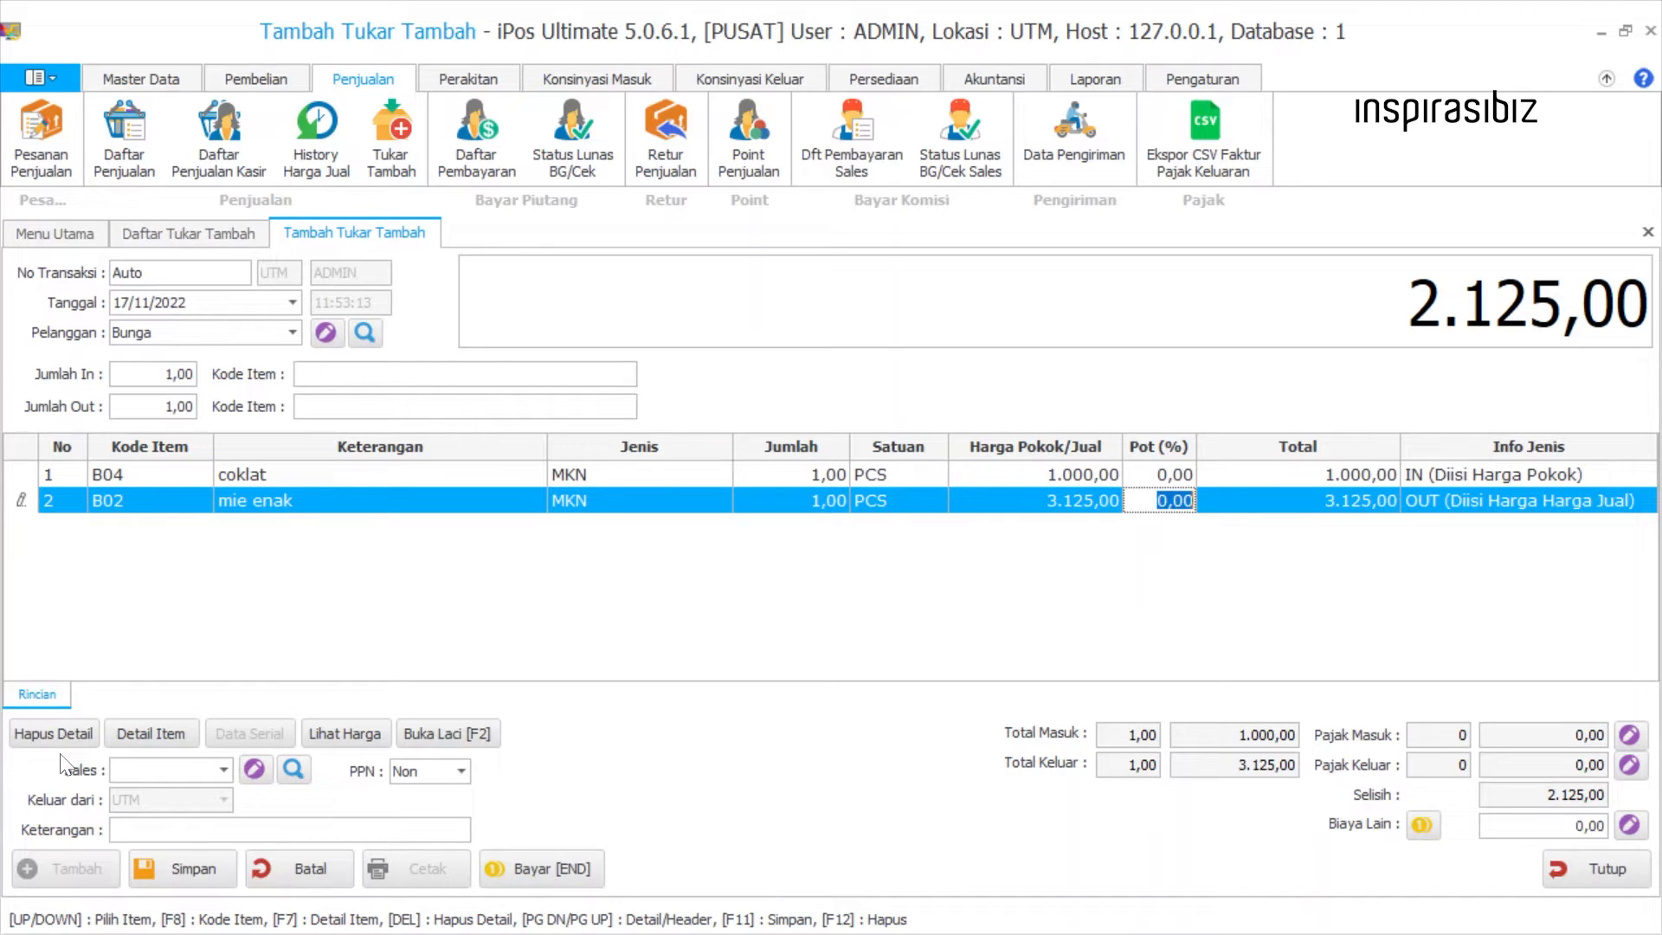
Inspect the transaction detail of the coklat row, including its discount amount, and close it without changes.
left_click(13, 476)
left_click(12, 502)
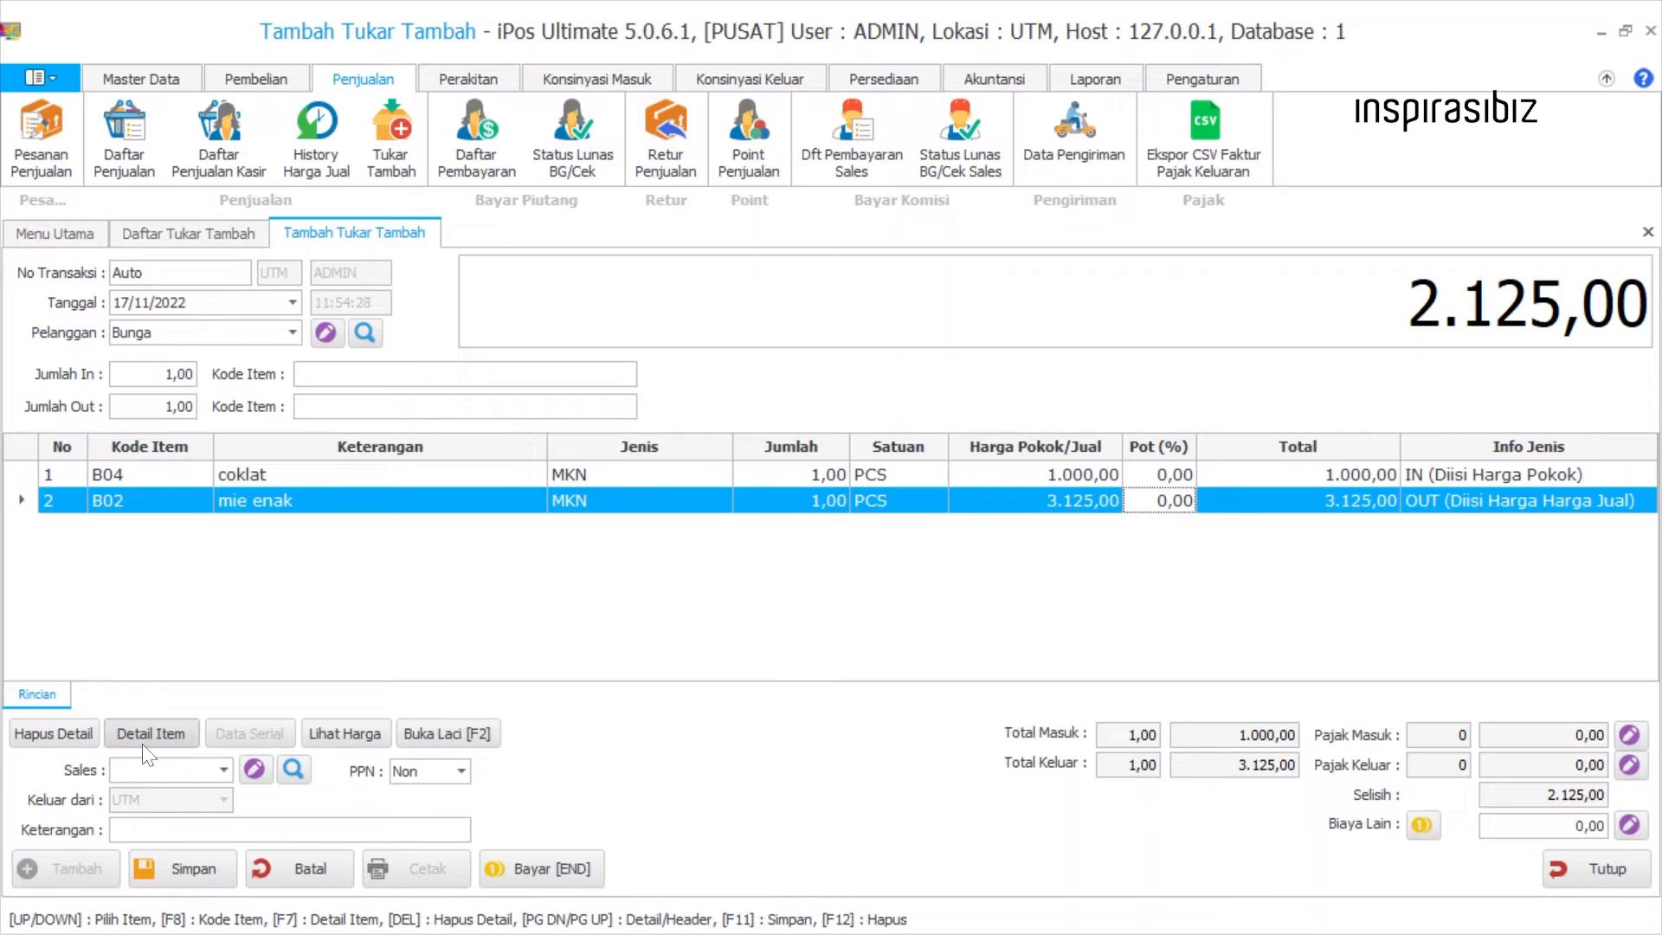
left_click(23, 481)
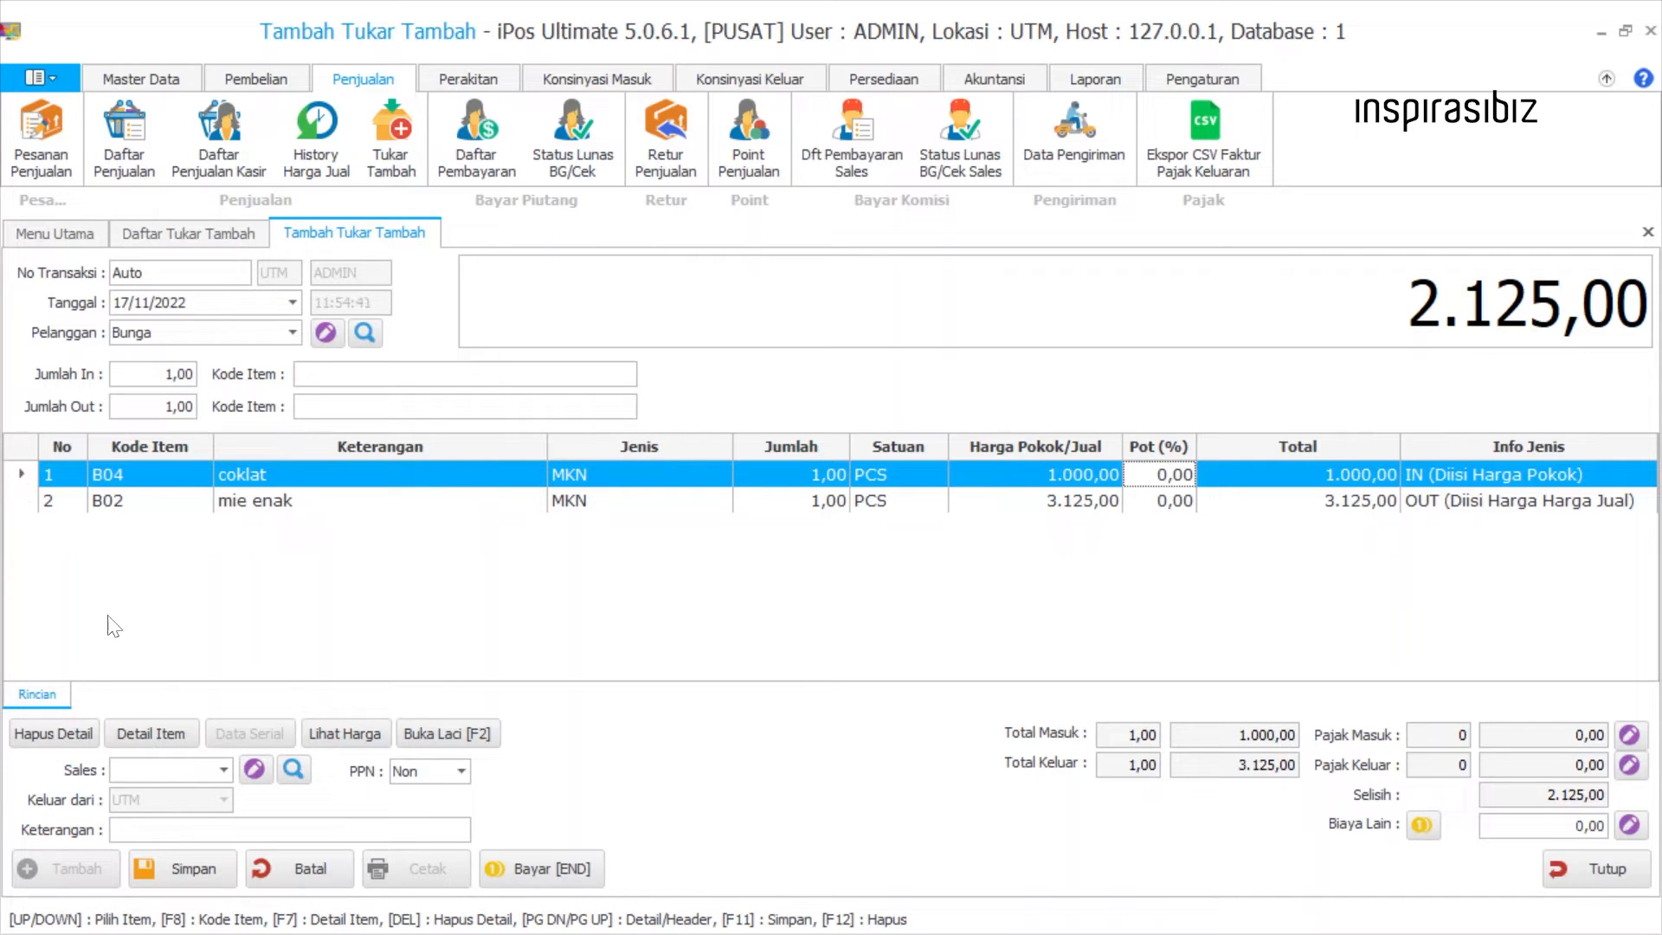
left_click(149, 736)
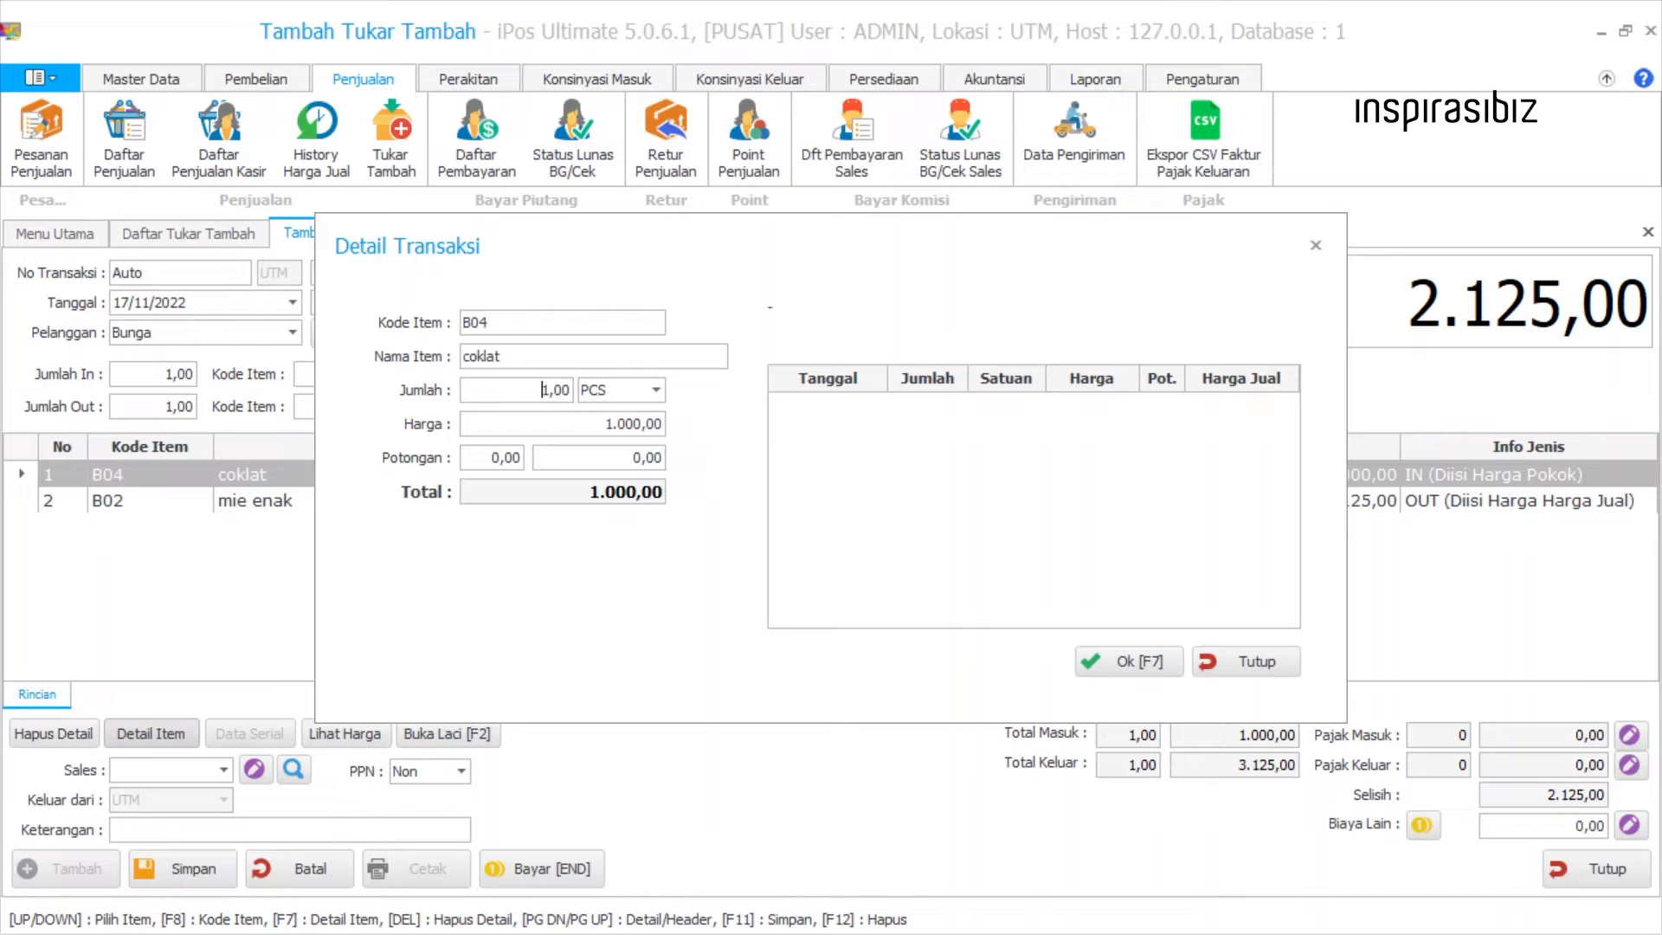
left_click_drag(633, 457, 664, 458)
left_click(1265, 661)
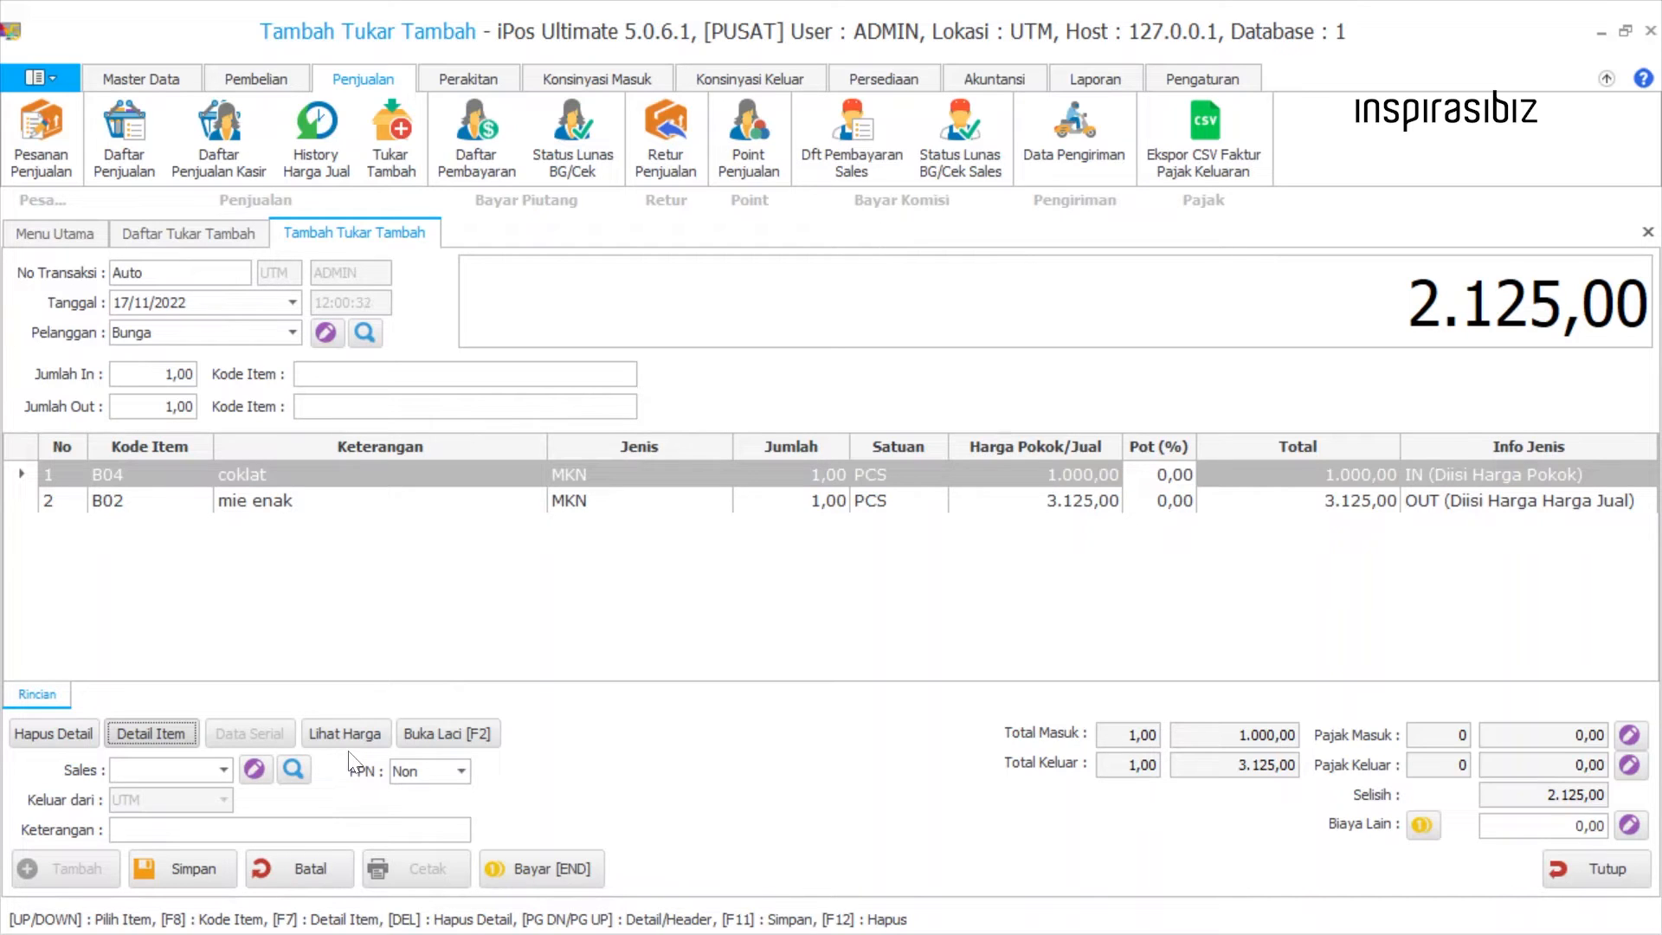
Review the selling prices of mie enak per unit (DUS, PAK and PCS) and close the price list.
left_click(58, 486)
left_click(60, 502)
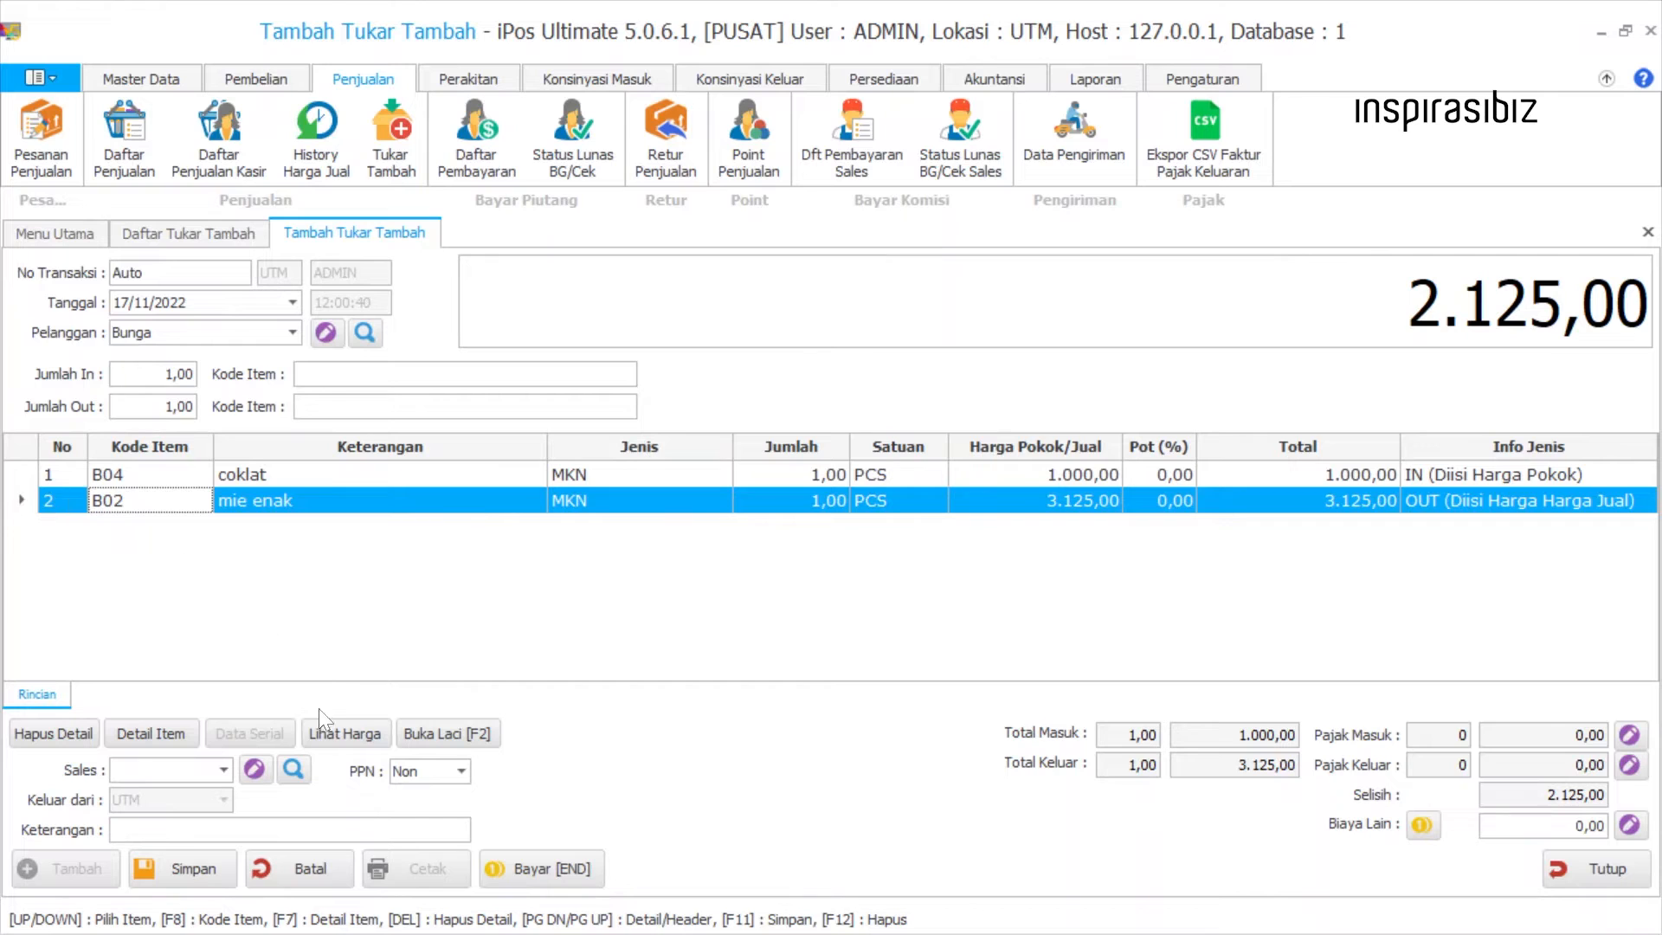
left_click(326, 731)
left_click(773, 391)
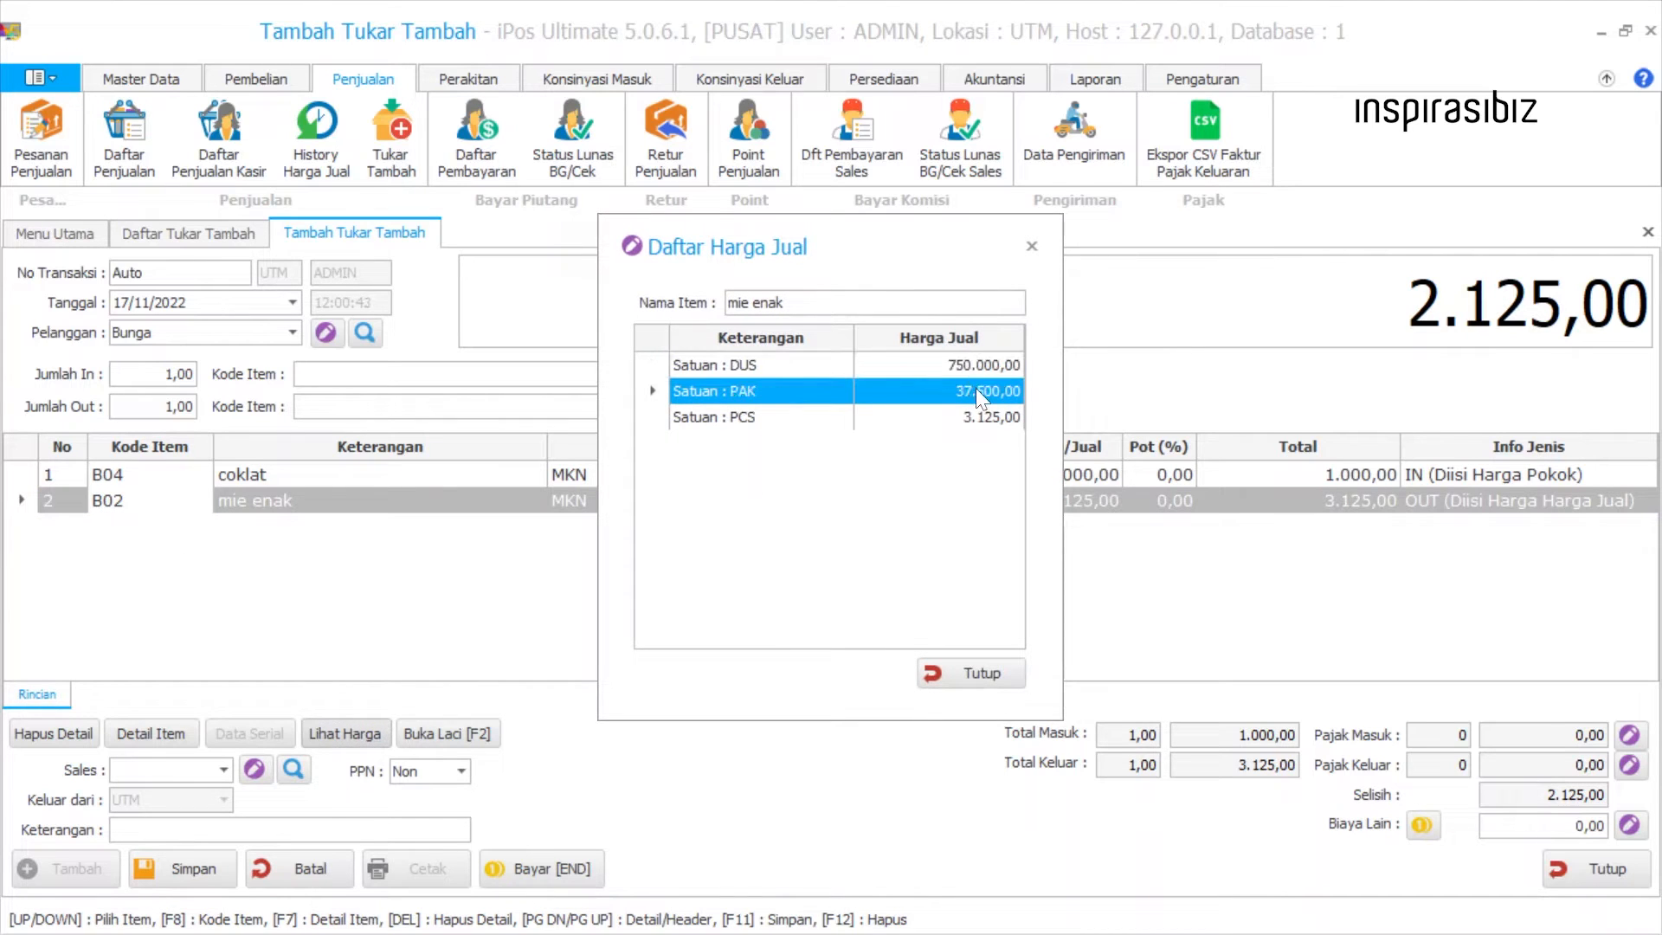
left_click(978, 412)
left_click(995, 670)
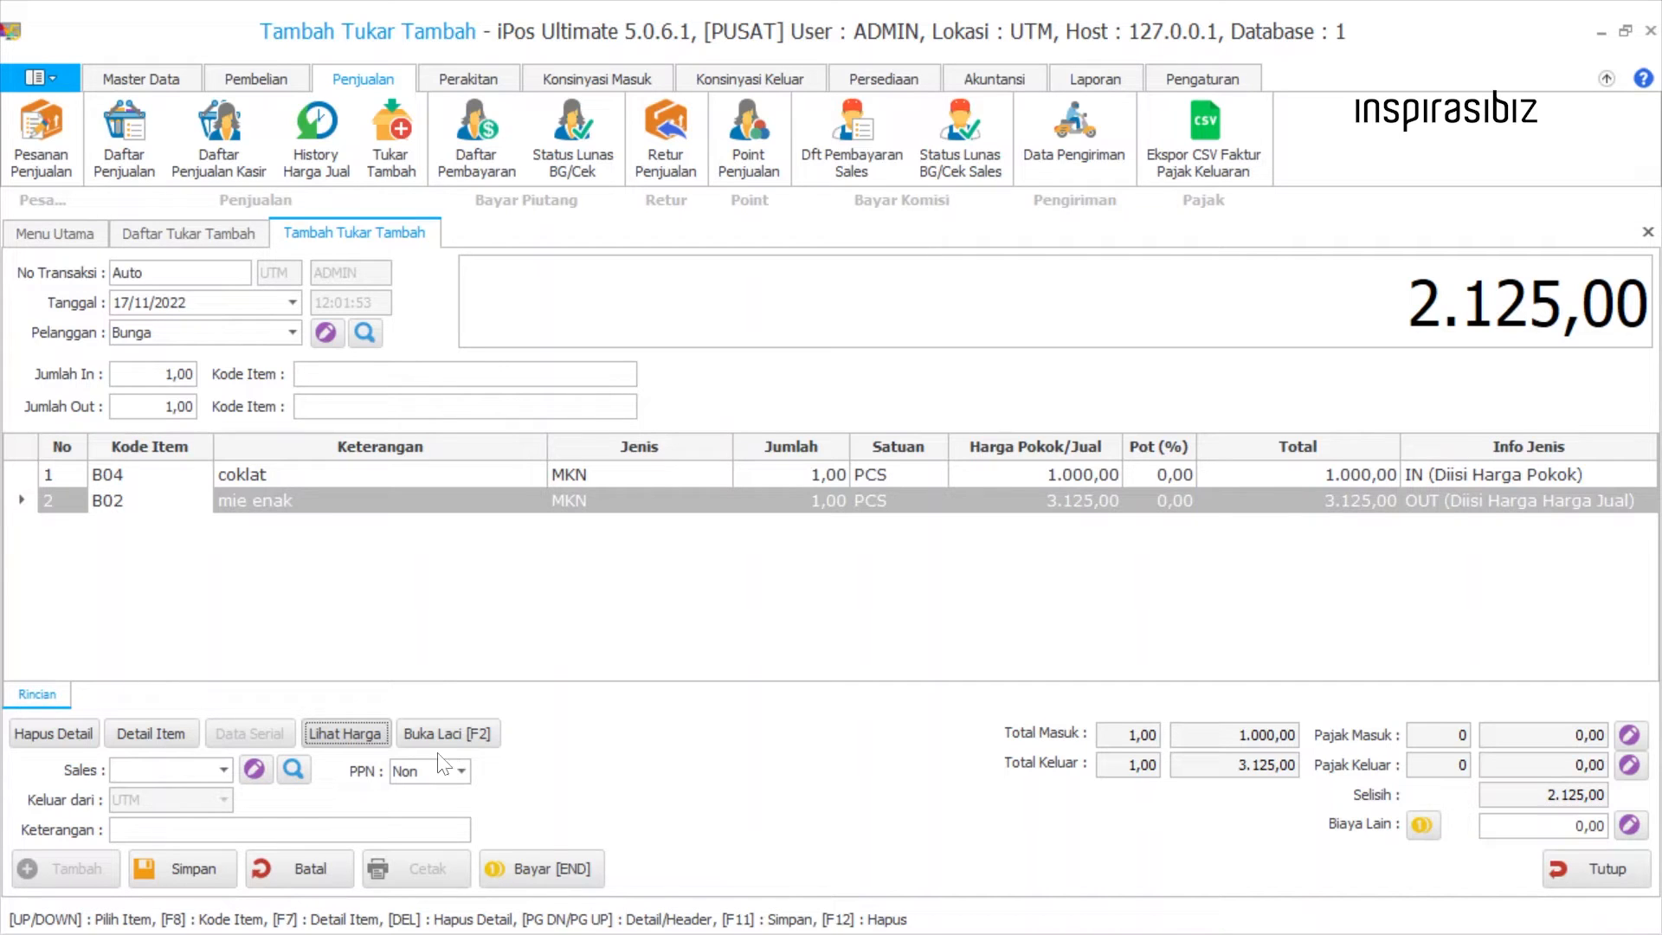
Check the Sales field and the available PPN options, keeping PPN at Non.
left_click(224, 771)
left_click(227, 772)
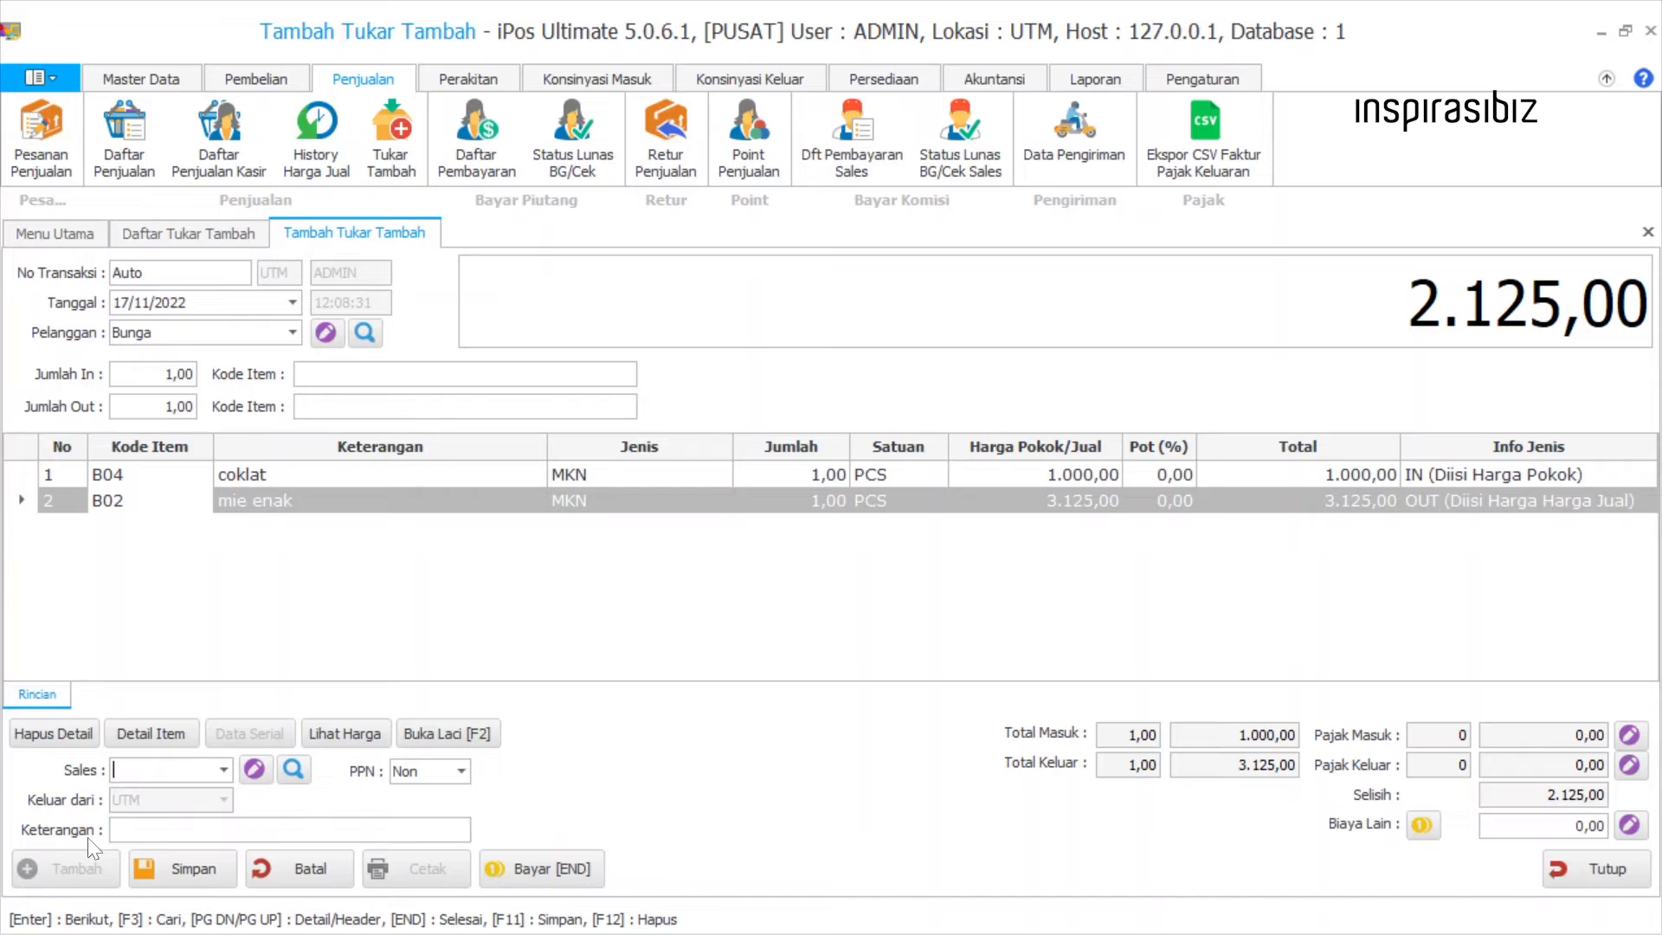
left_click(453, 772)
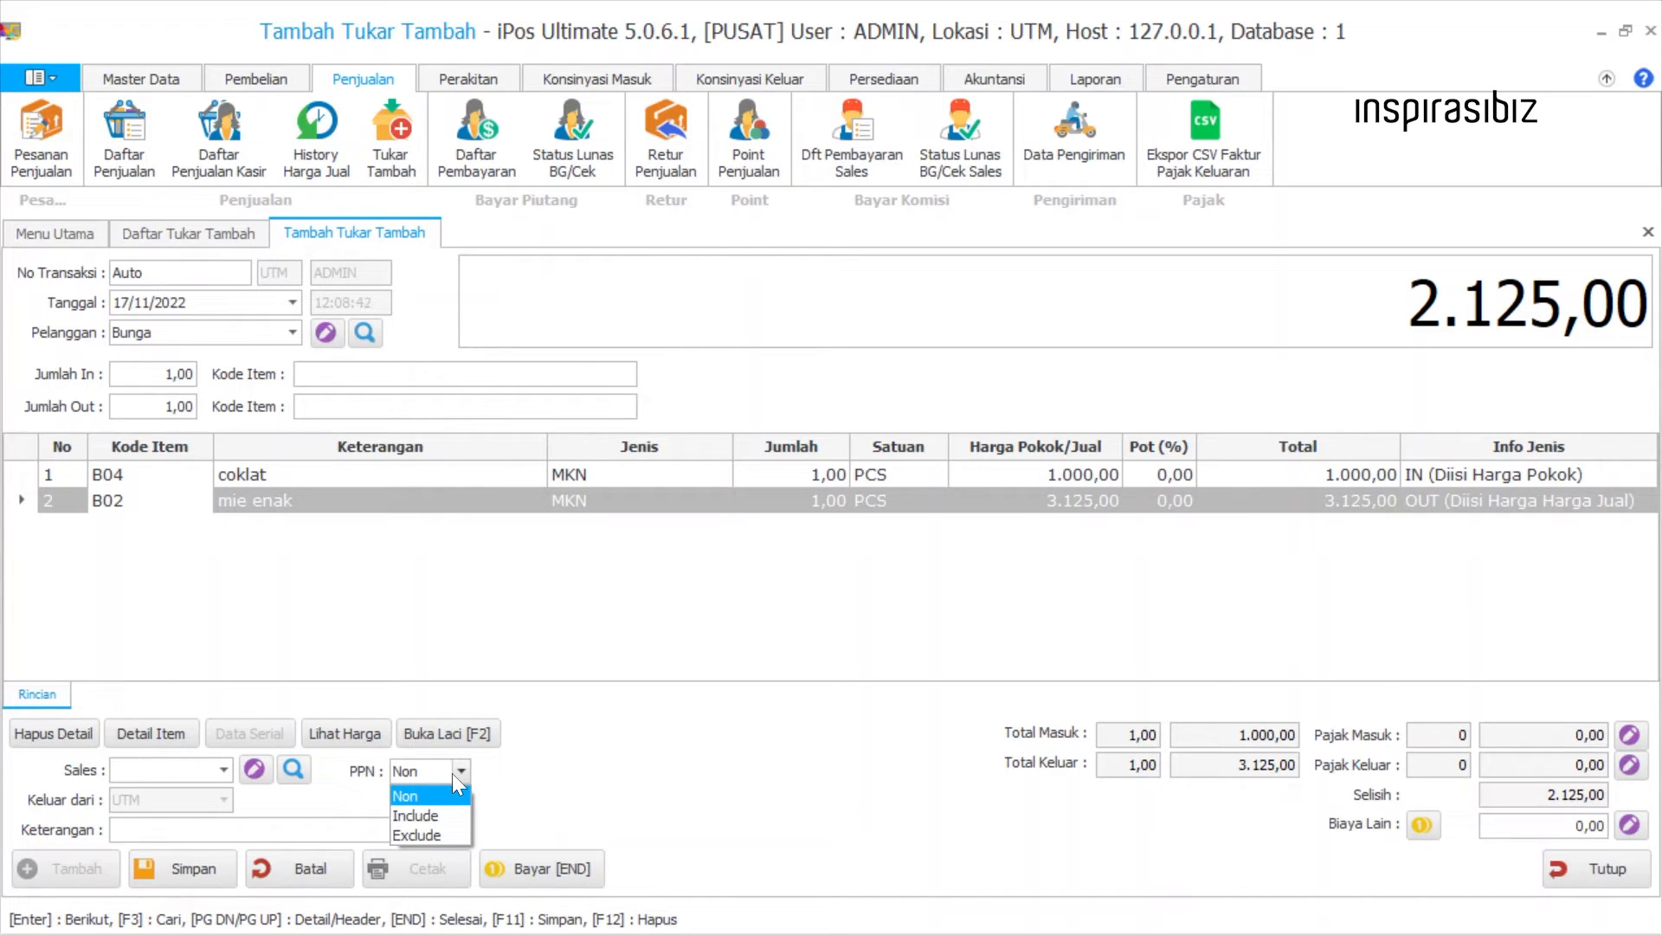
left_click(450, 796)
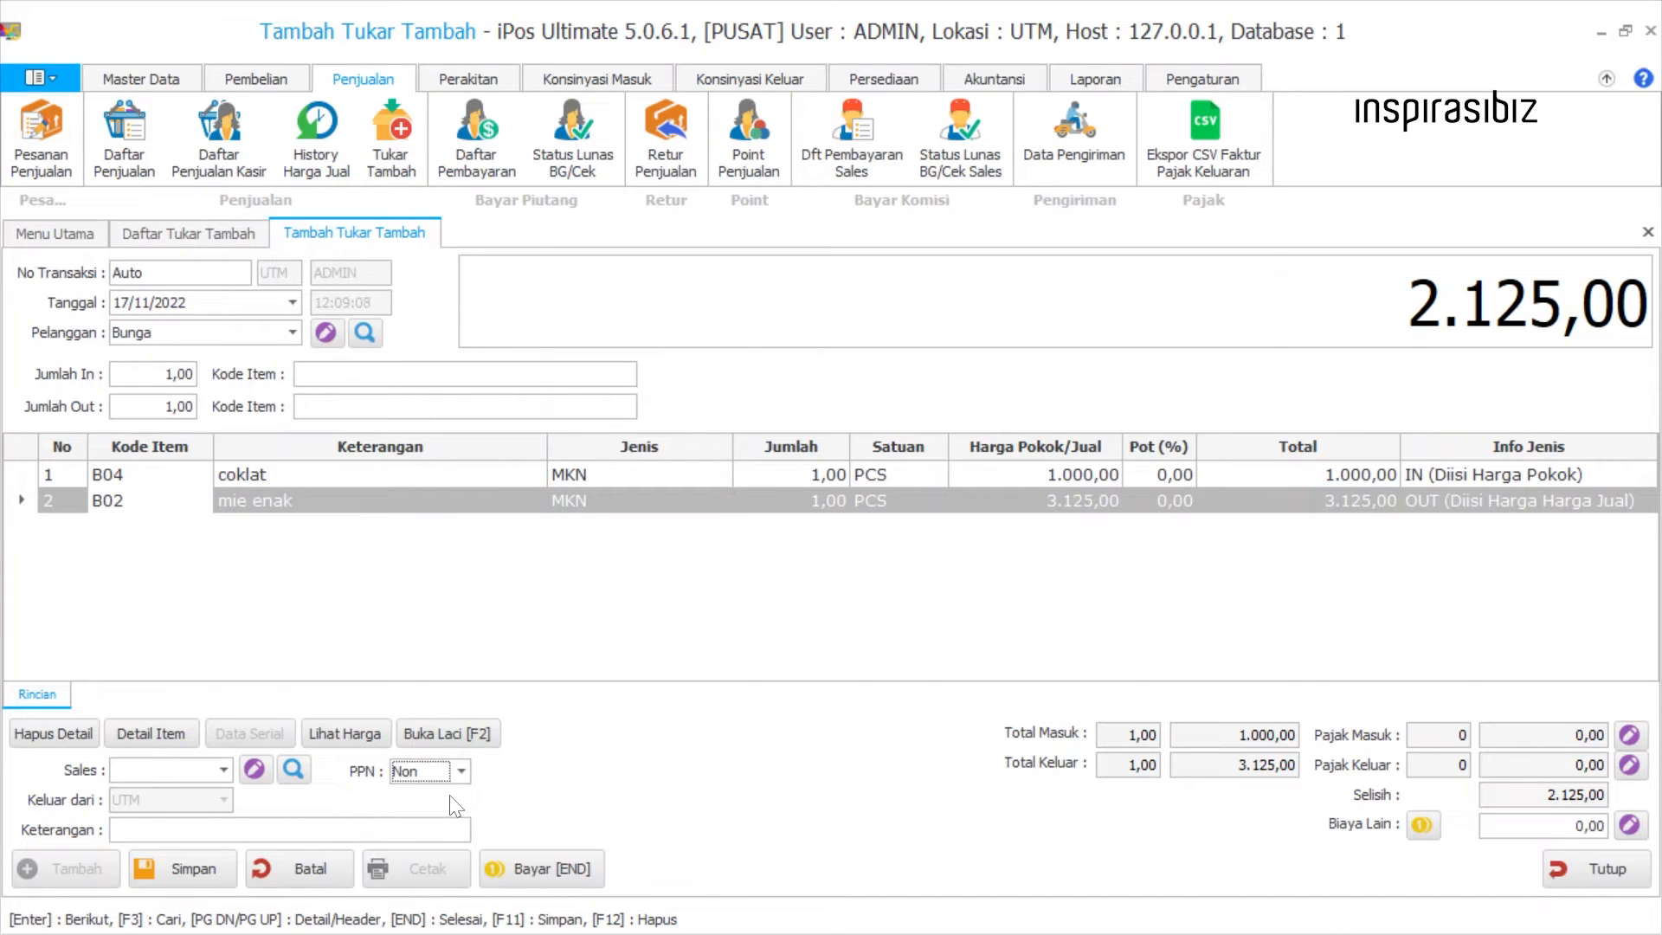
Set PPN to Include and inspect the tax percentage of the coklat and mie enak rows.
left_click(461, 771)
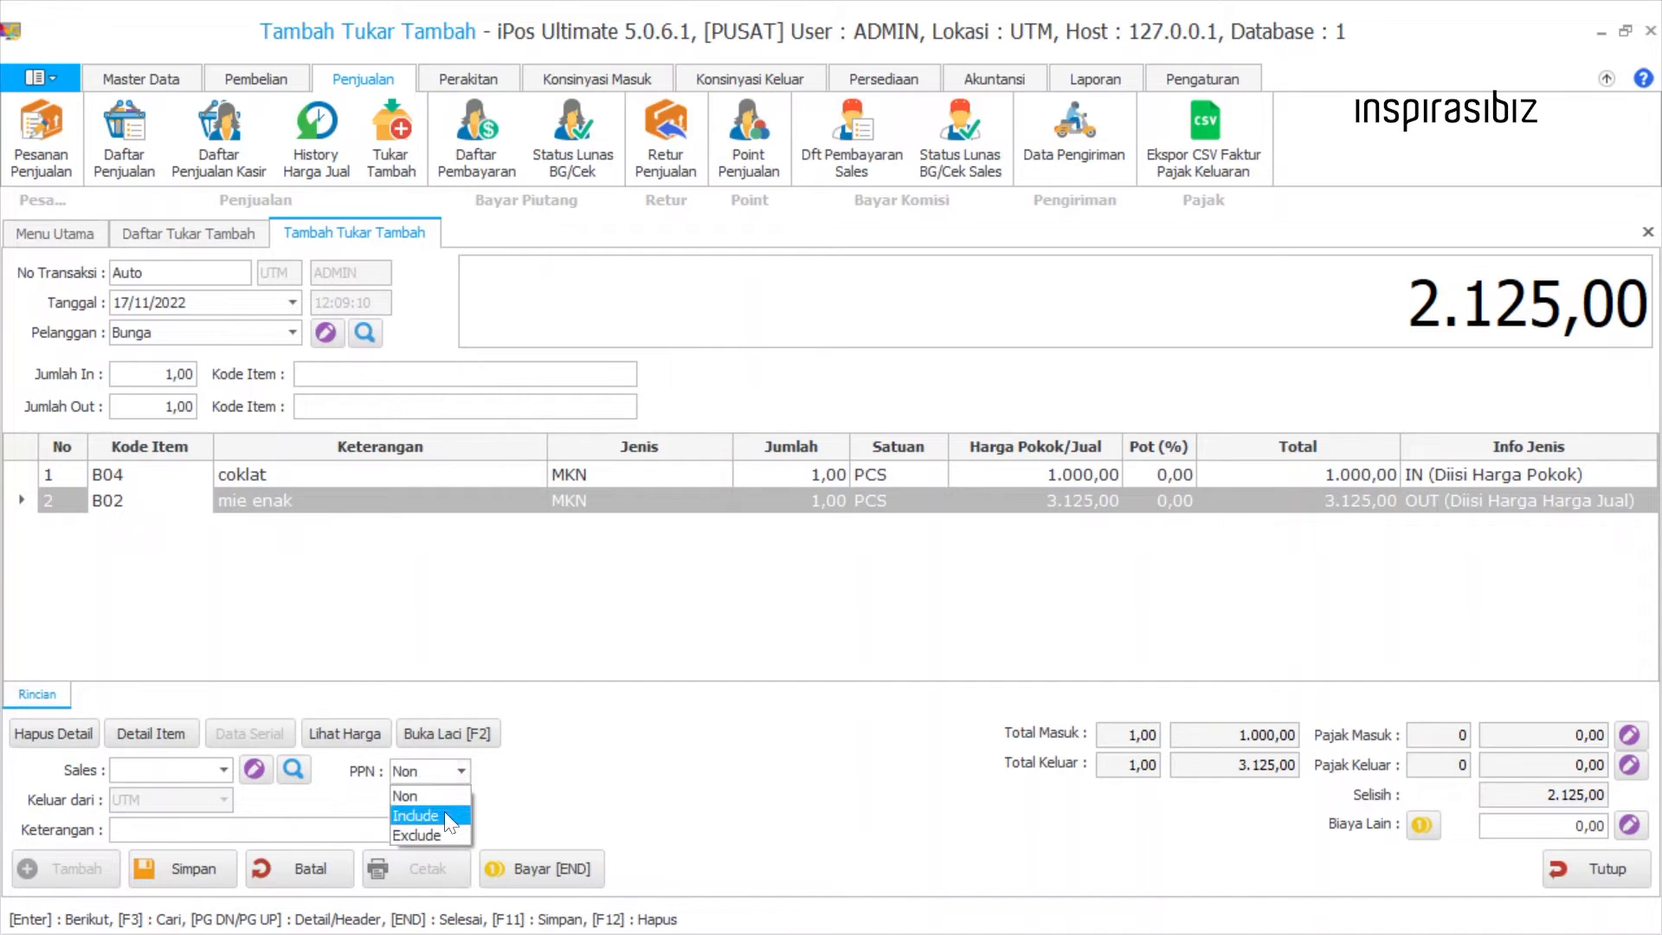
left_click(448, 818)
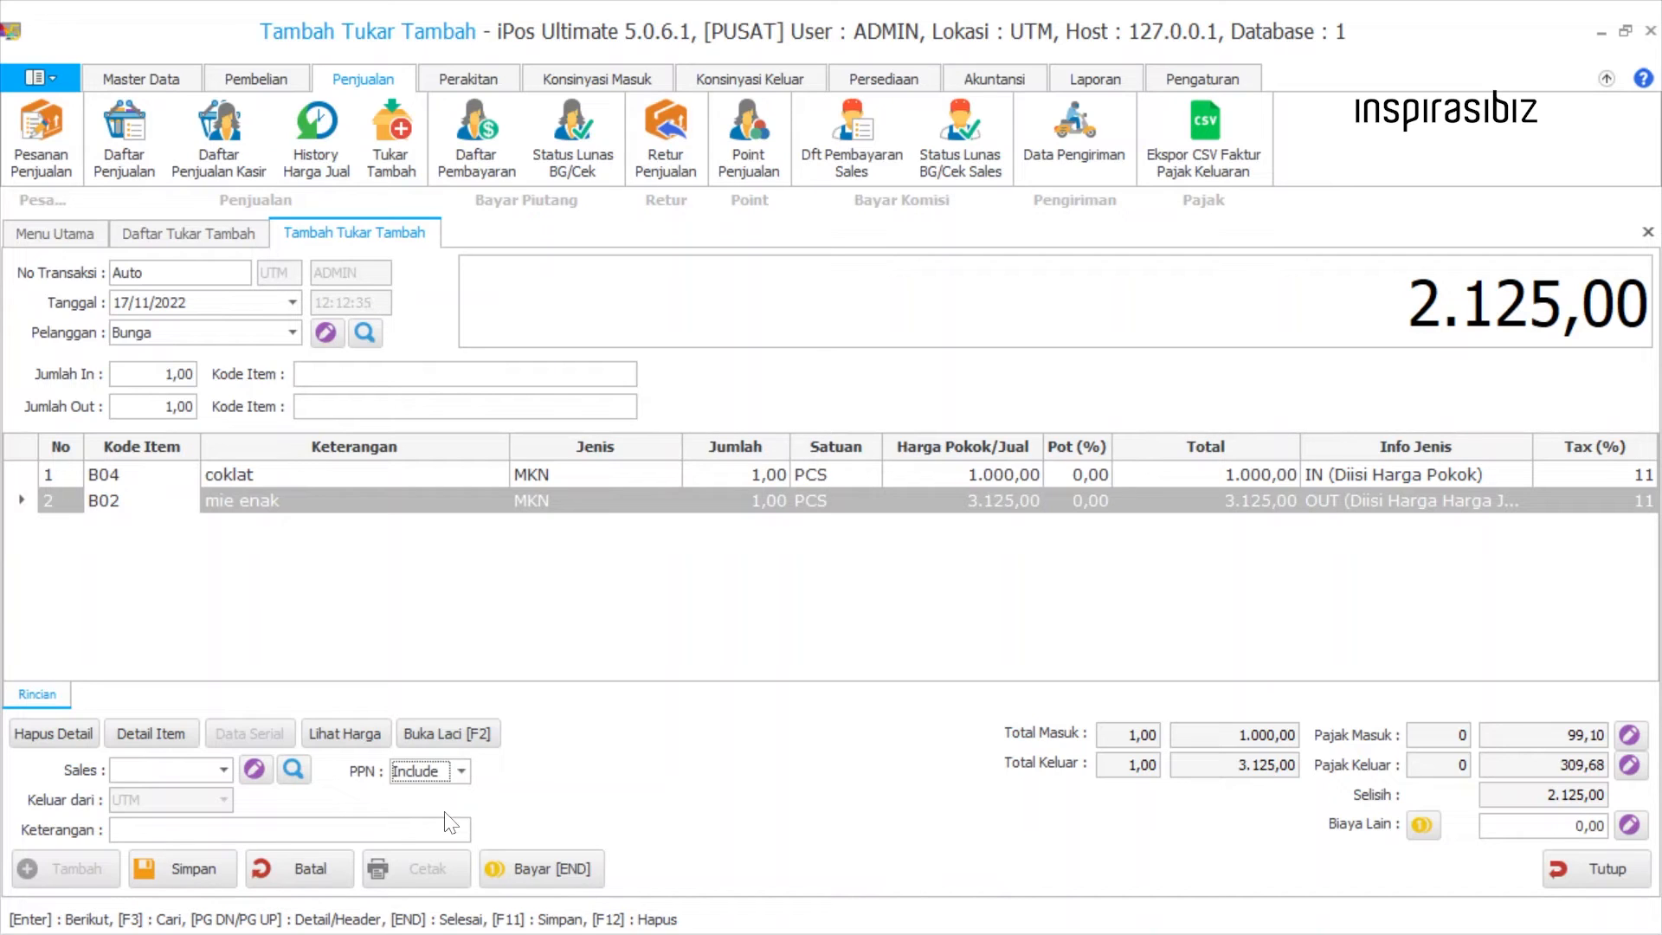
left_click(1609, 476)
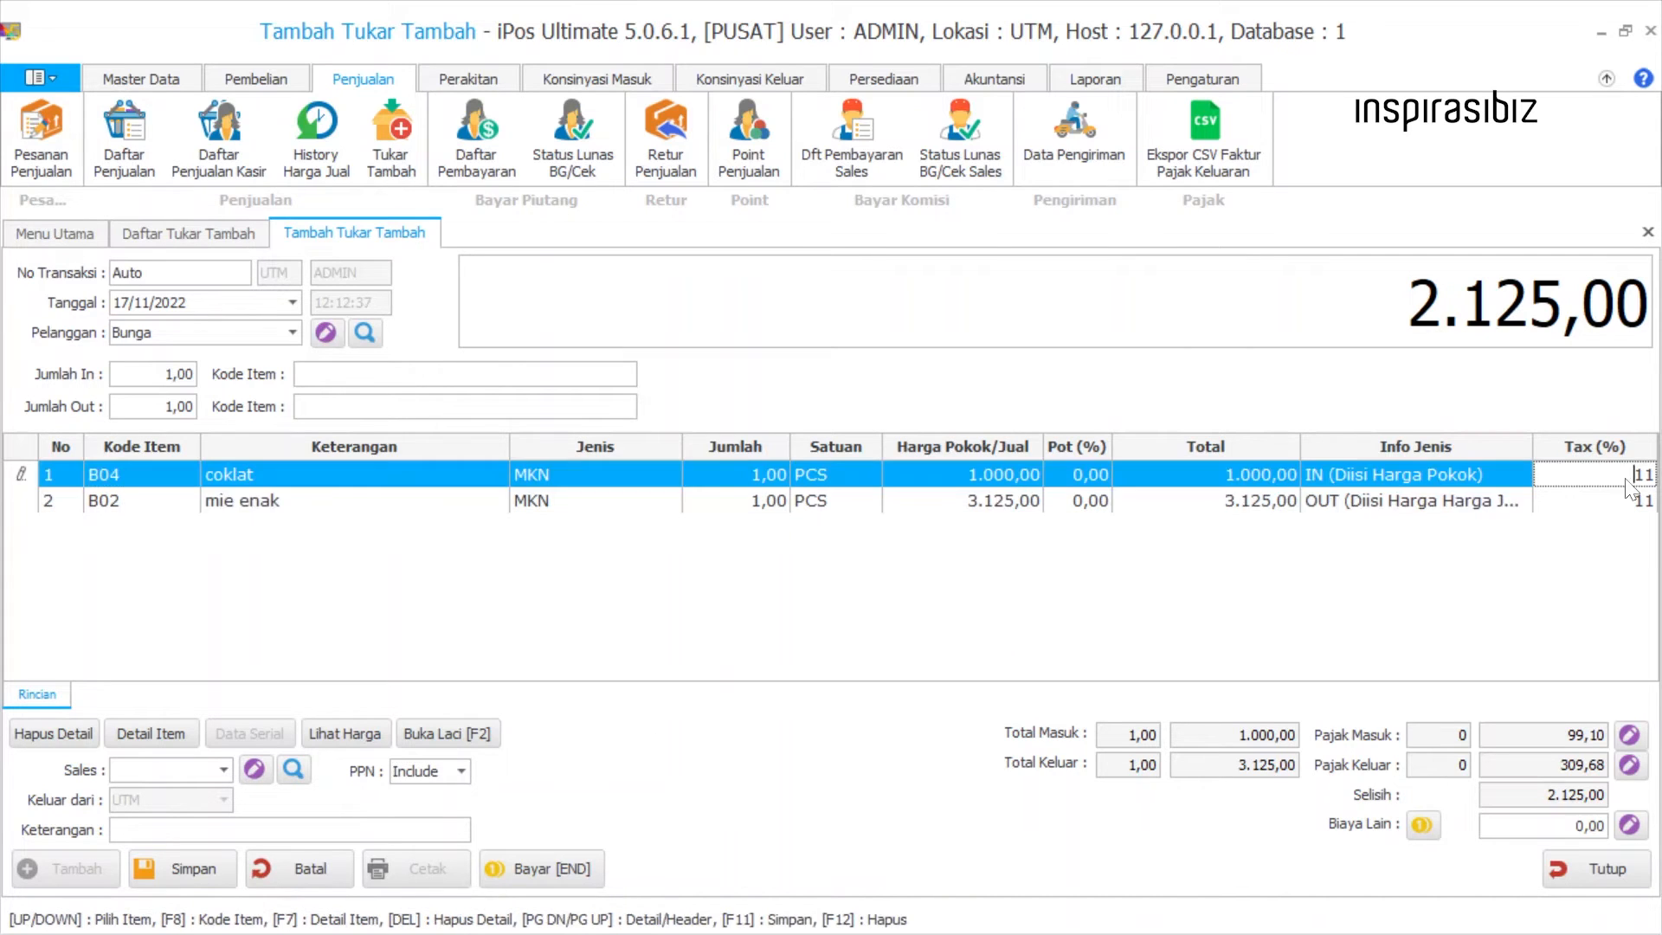
key("Down")
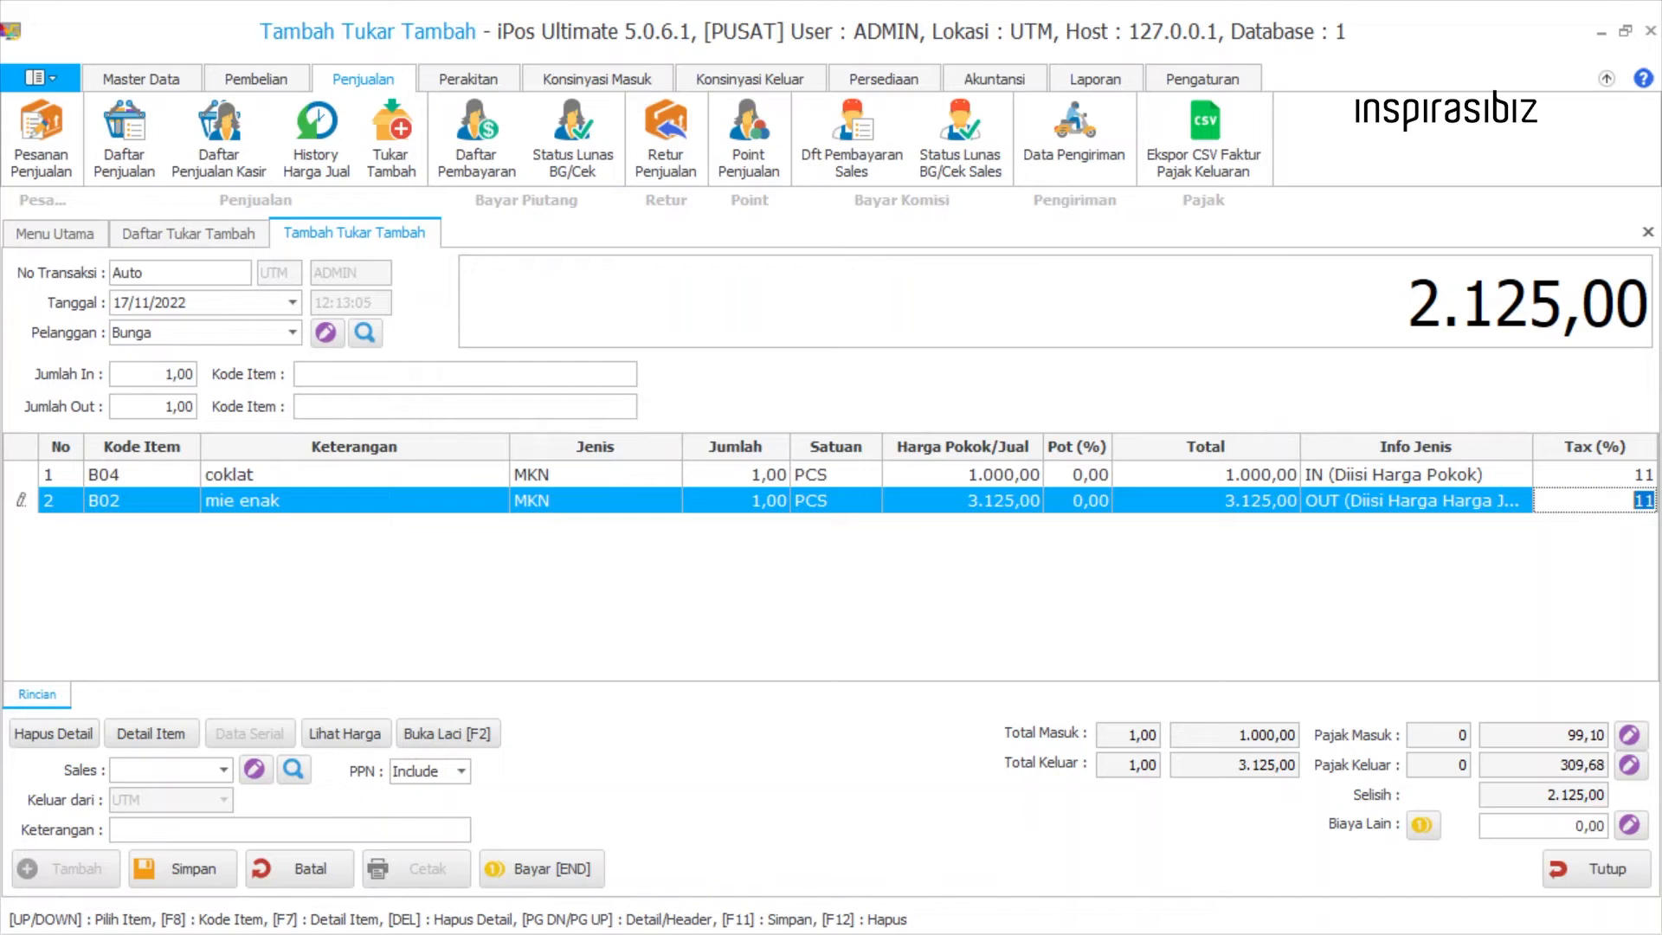
Set PPN to Exclude and inspect the Pajak Masuk and Pajak Keluar percentage fields.
left_click(448, 769)
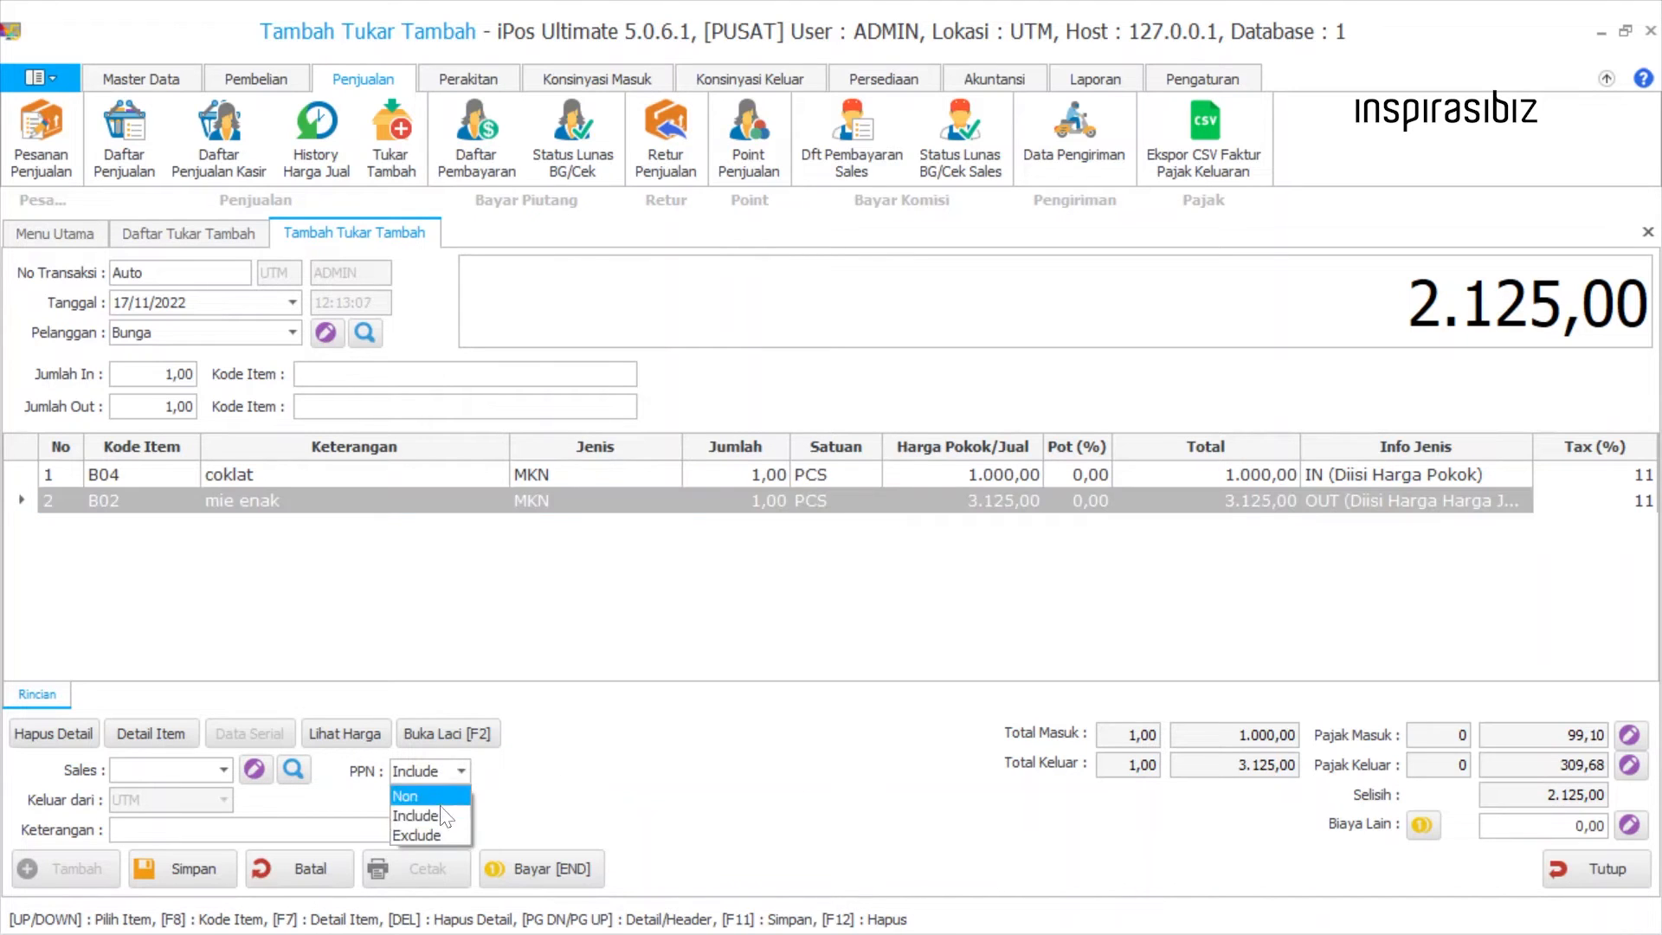
left_click(438, 834)
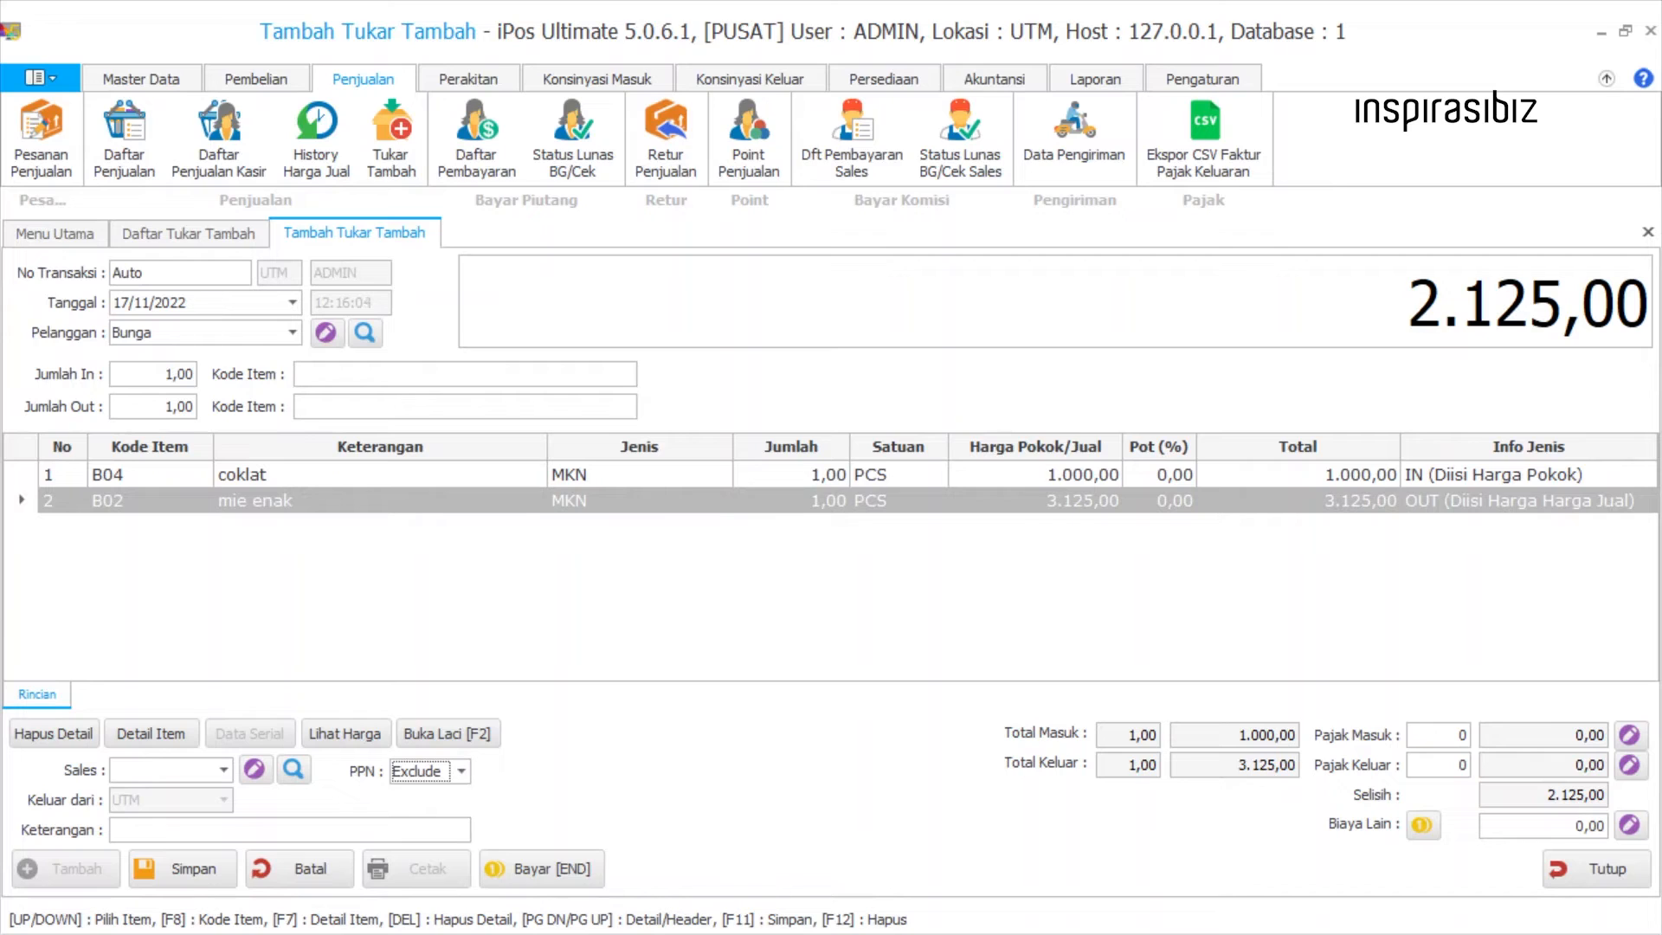
left_click(1461, 734)
double_click(1461, 734)
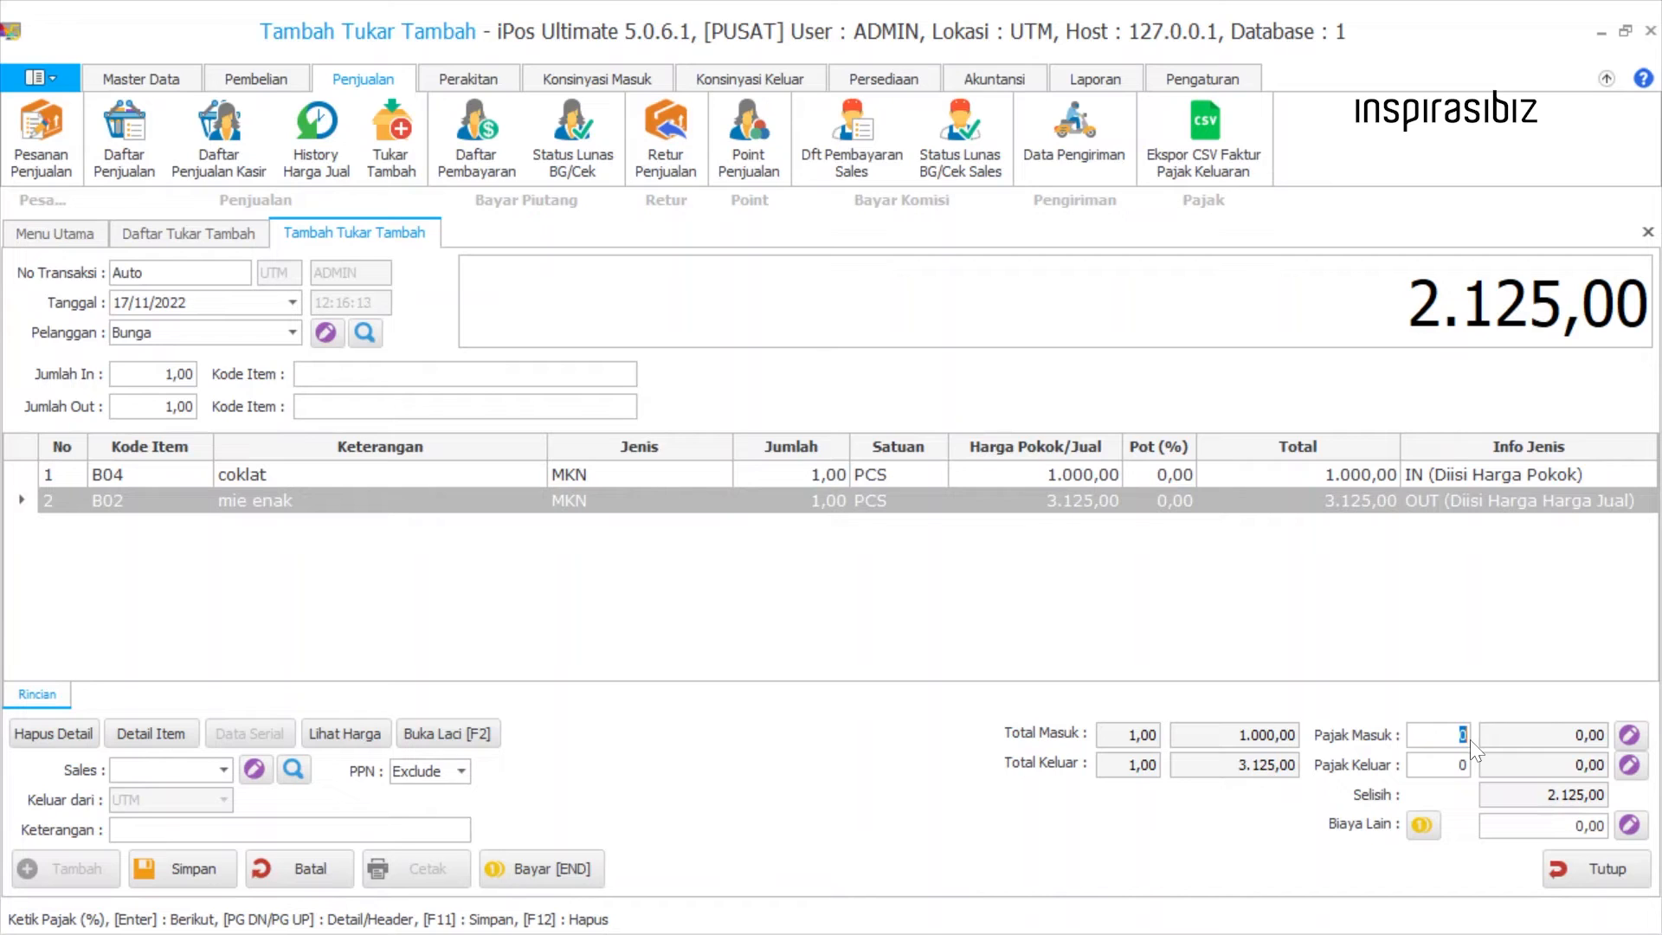
double_click(1469, 764)
Set PPN back to Non and move on to the Biaya Lain amount.
left_click(446, 770)
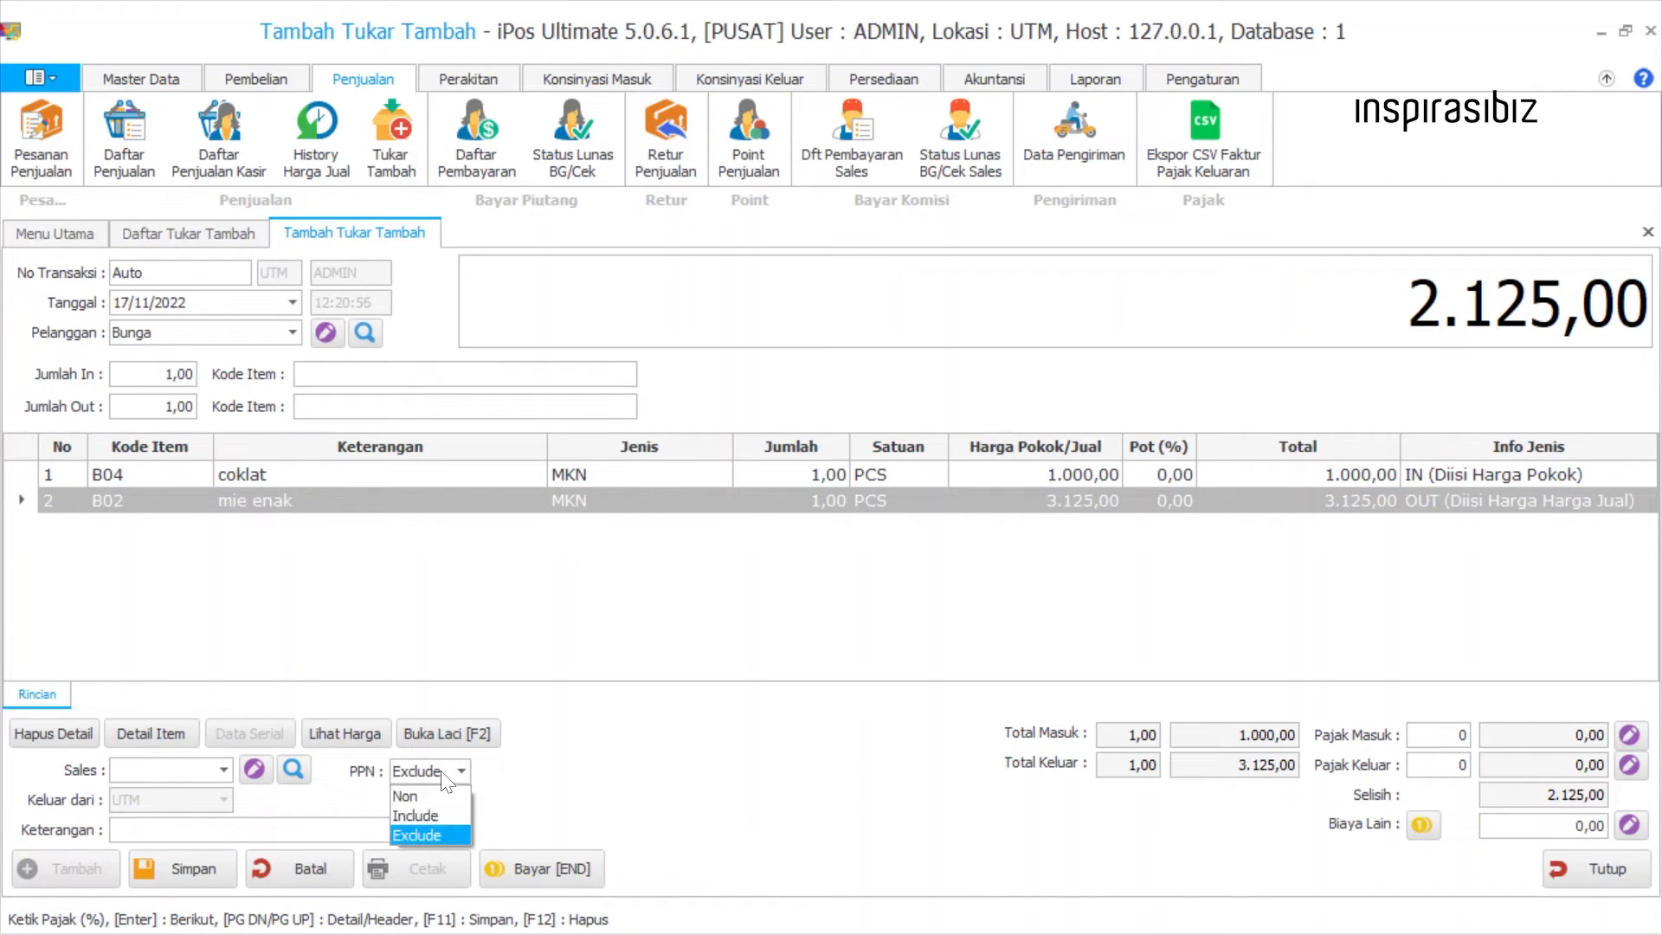
left_click(449, 796)
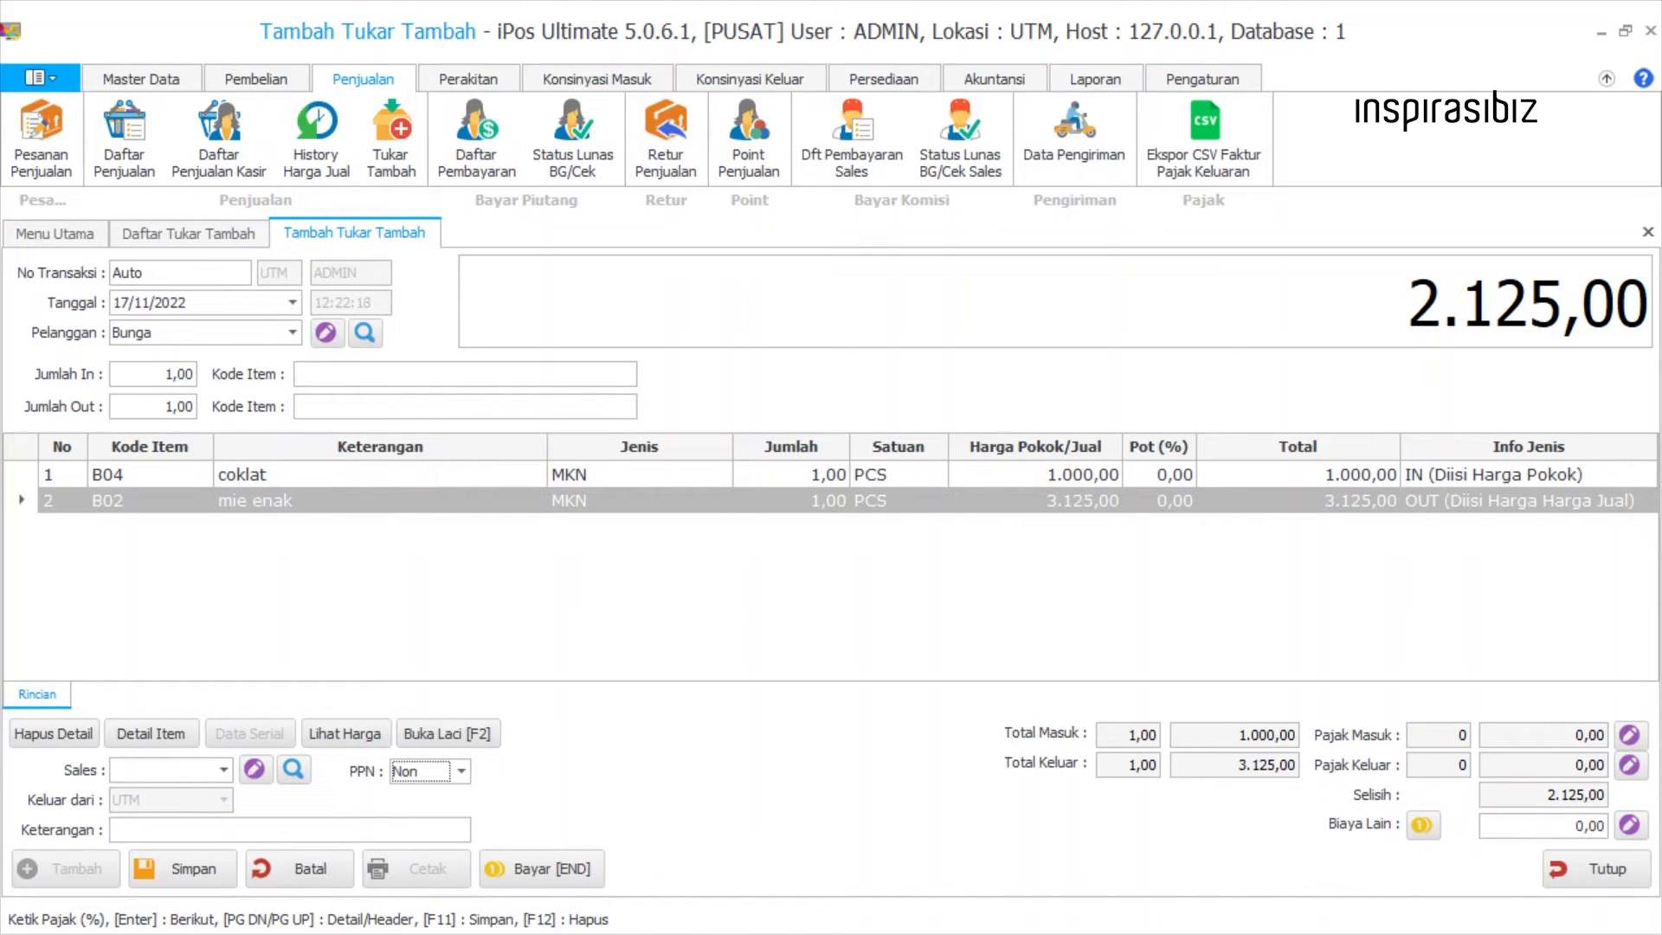
key("Return")
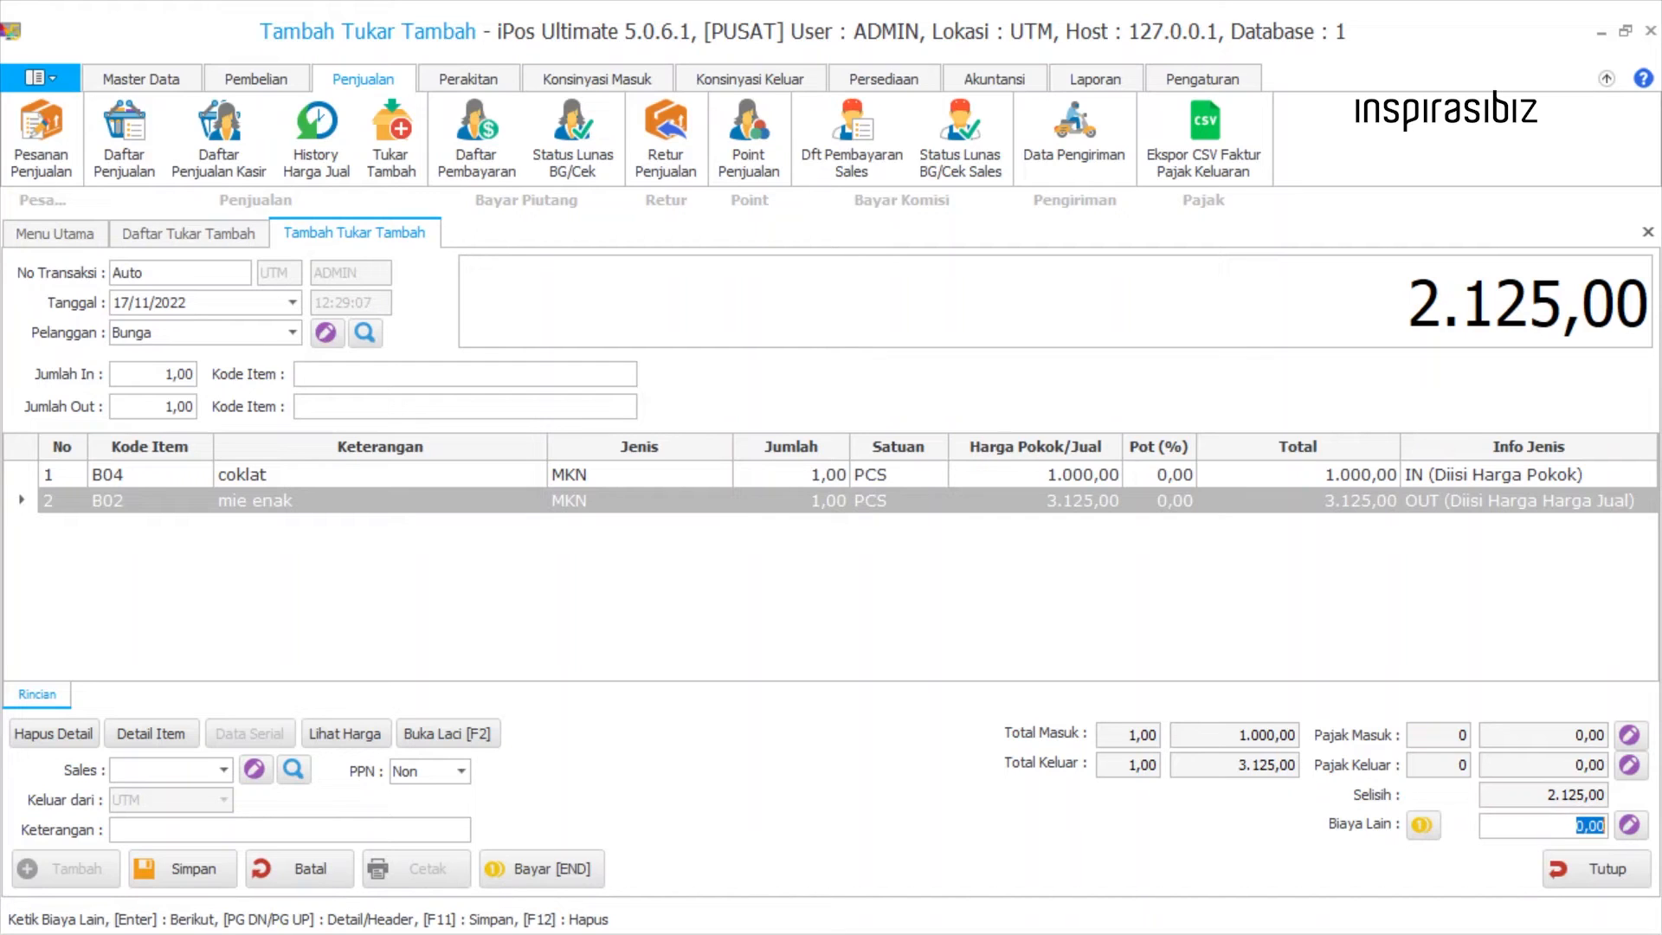
Try the "Biaya tidak ditambah dengan Total" option in the Biaya Lain settings and cancel the dialog.
left_click(1422, 826)
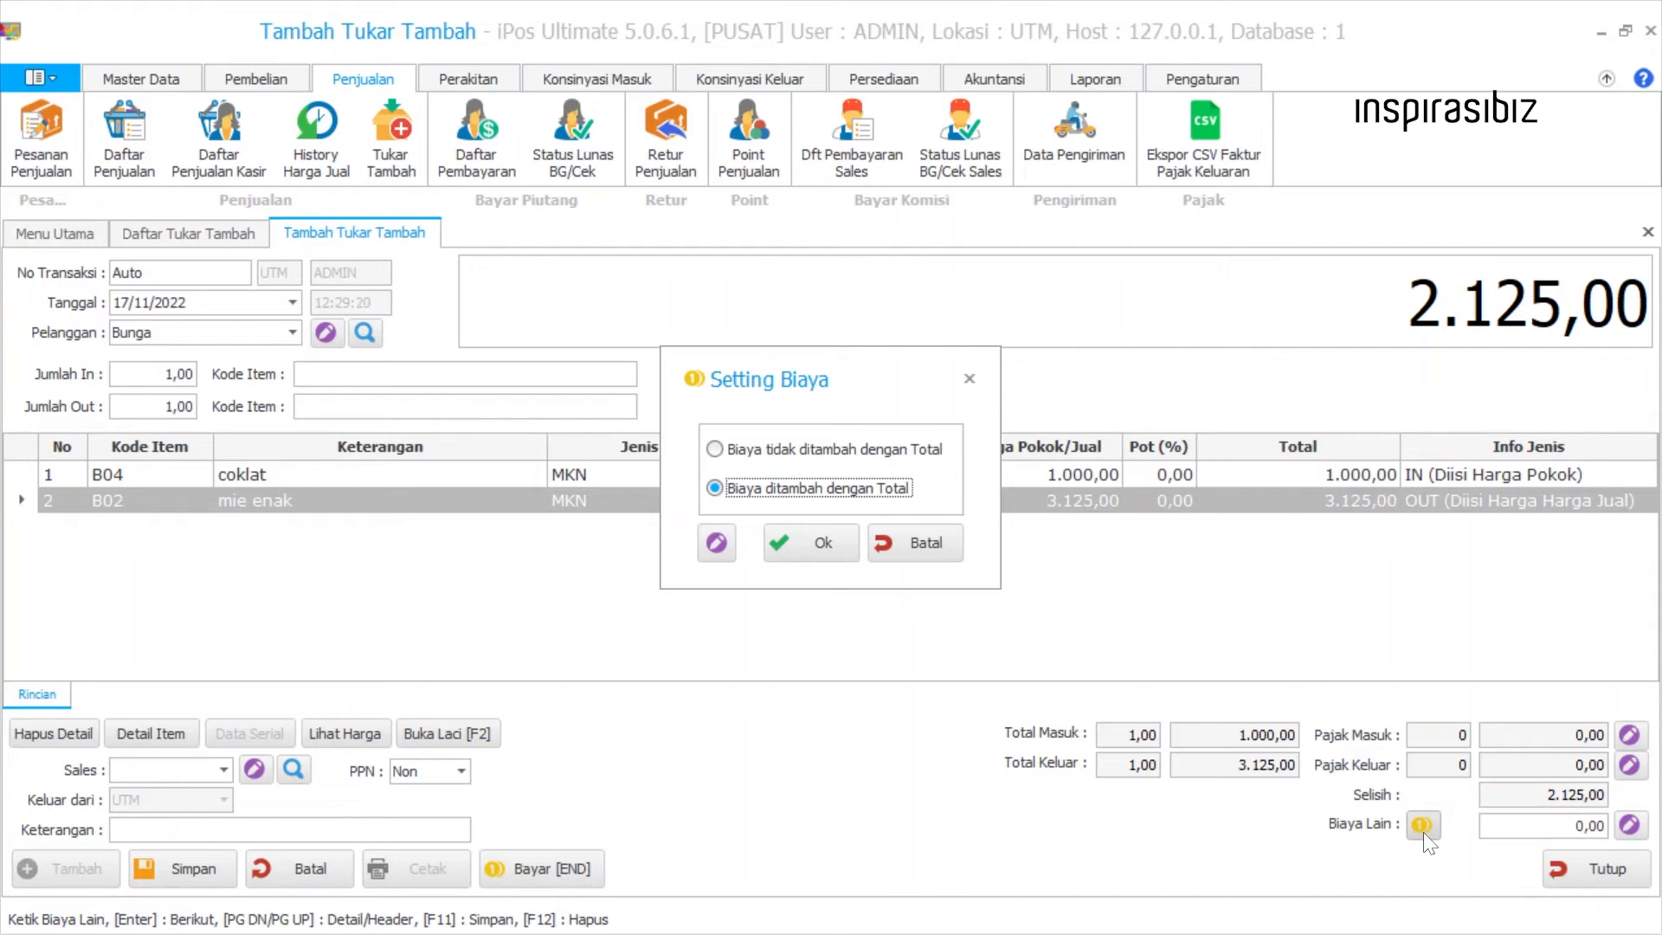
left_click(890, 456)
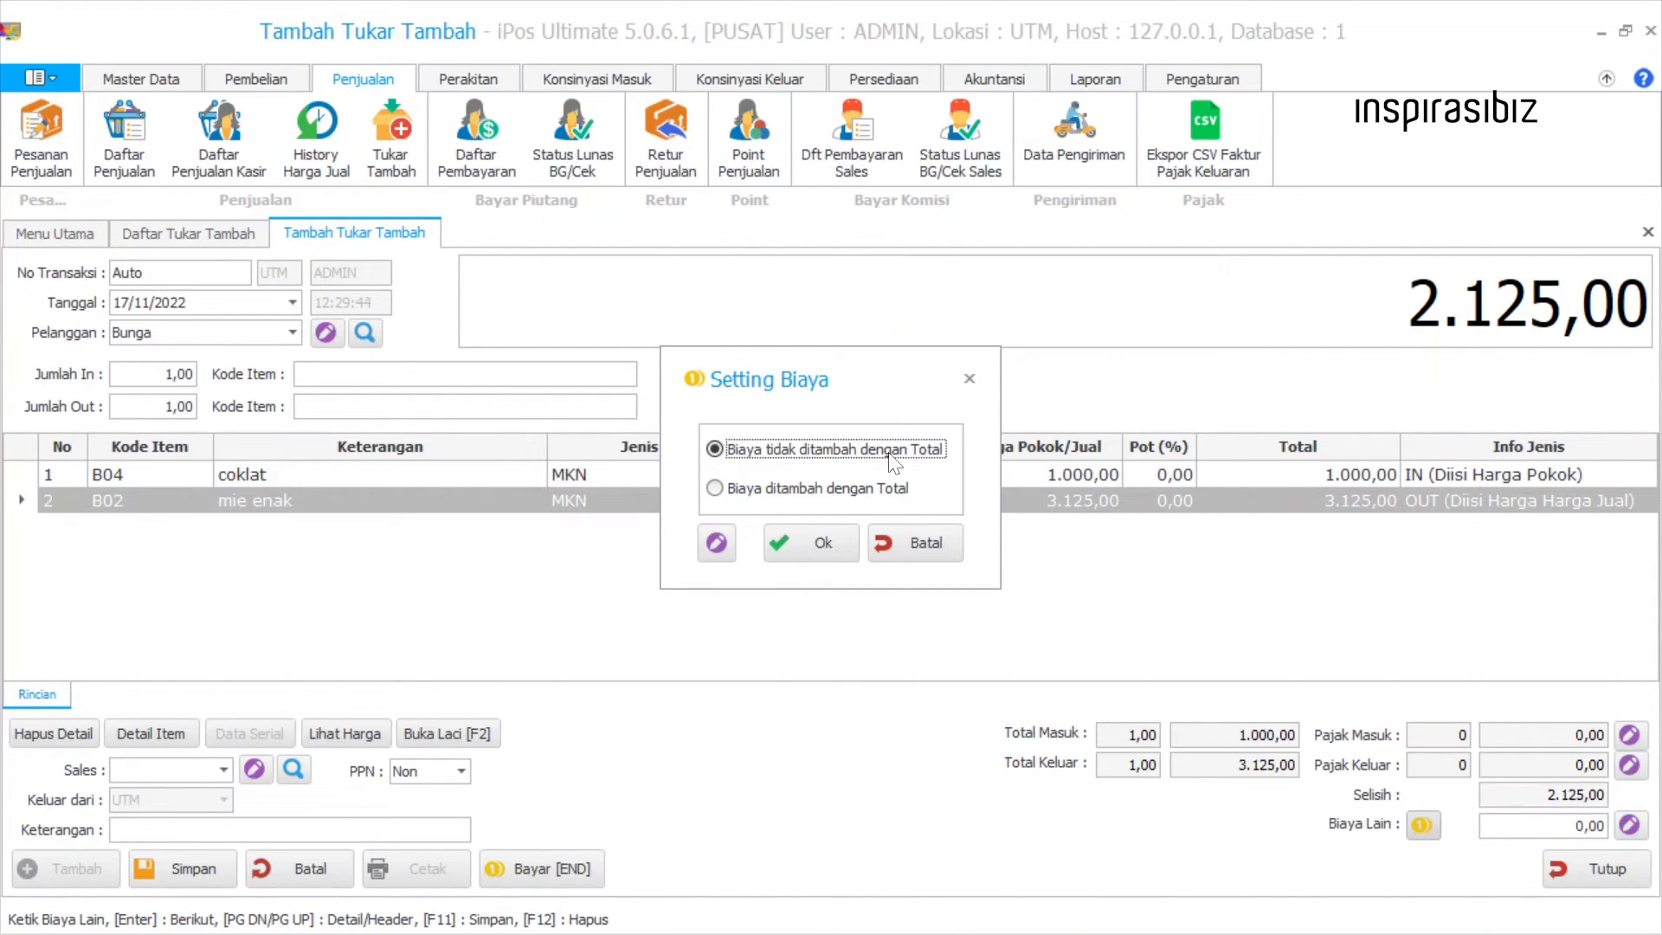
left_click(909, 540)
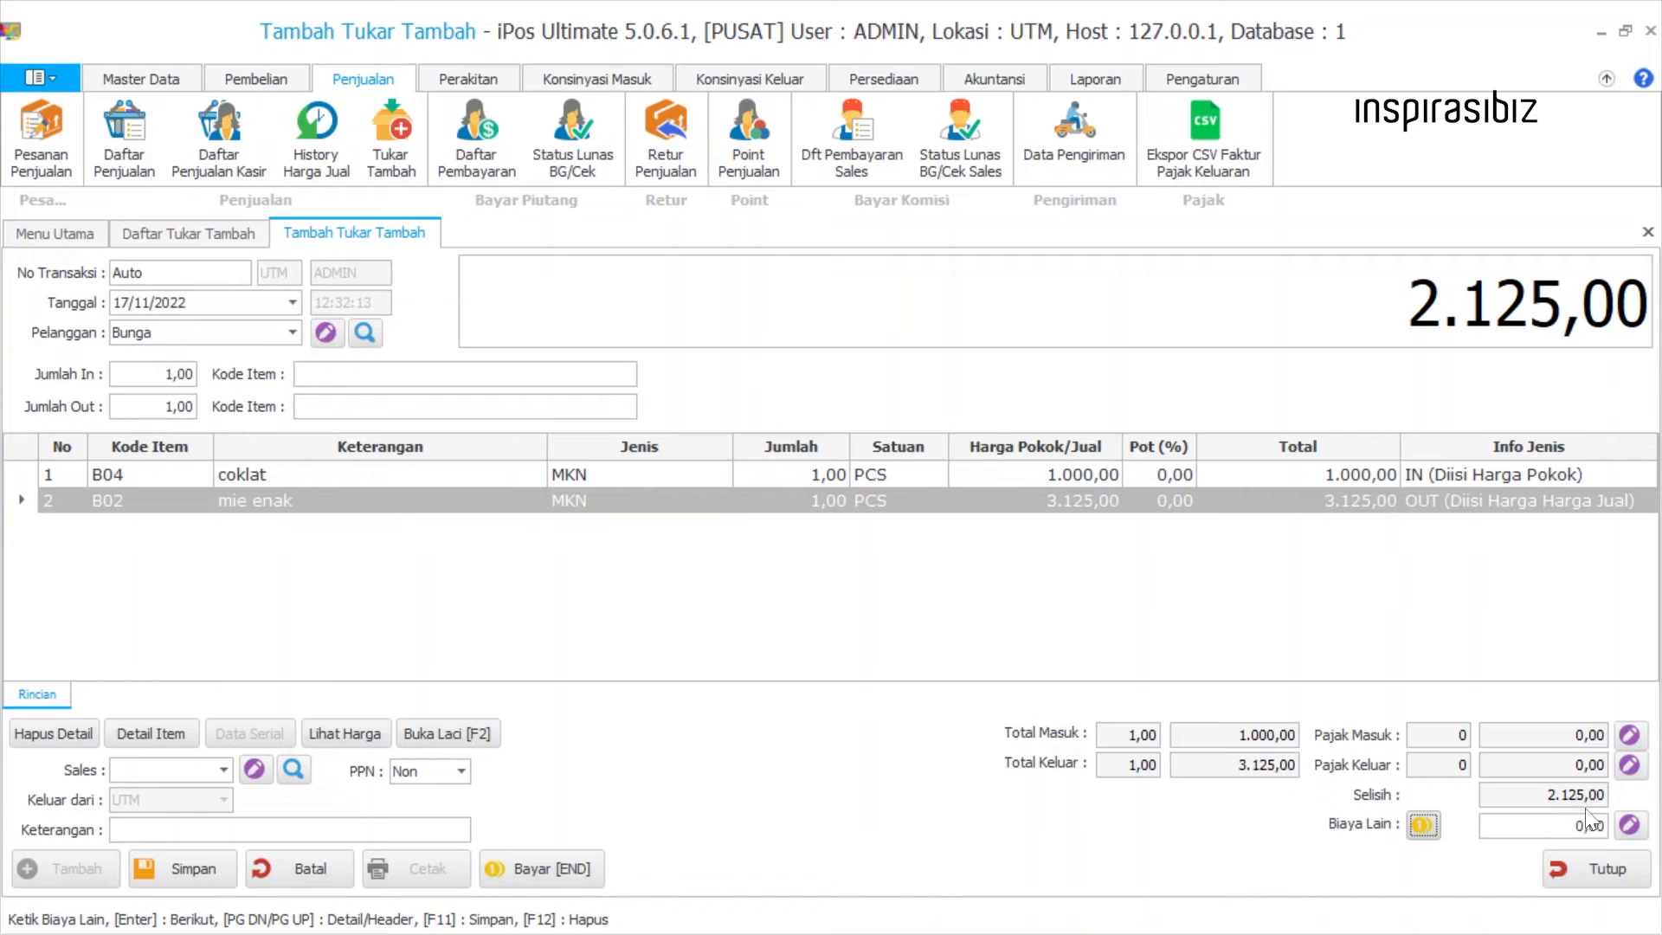
Open the payment form of the trade-in and review its Tunai, Deposit and Kredit amount fields.
left_click(512, 870)
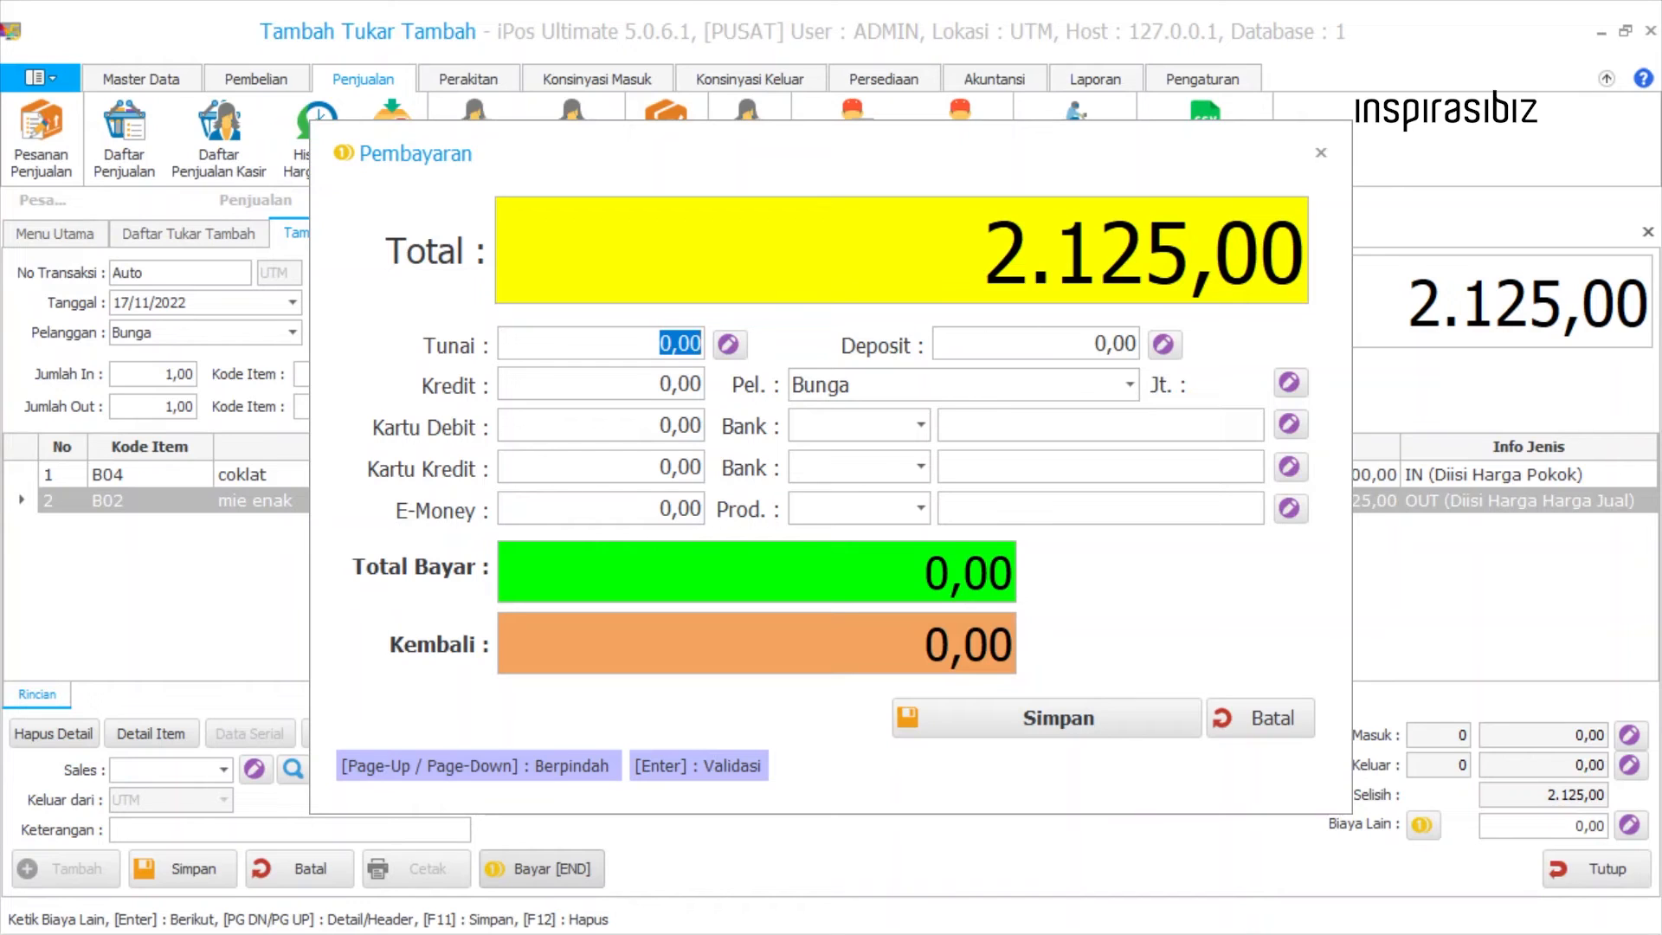
key("Tab")
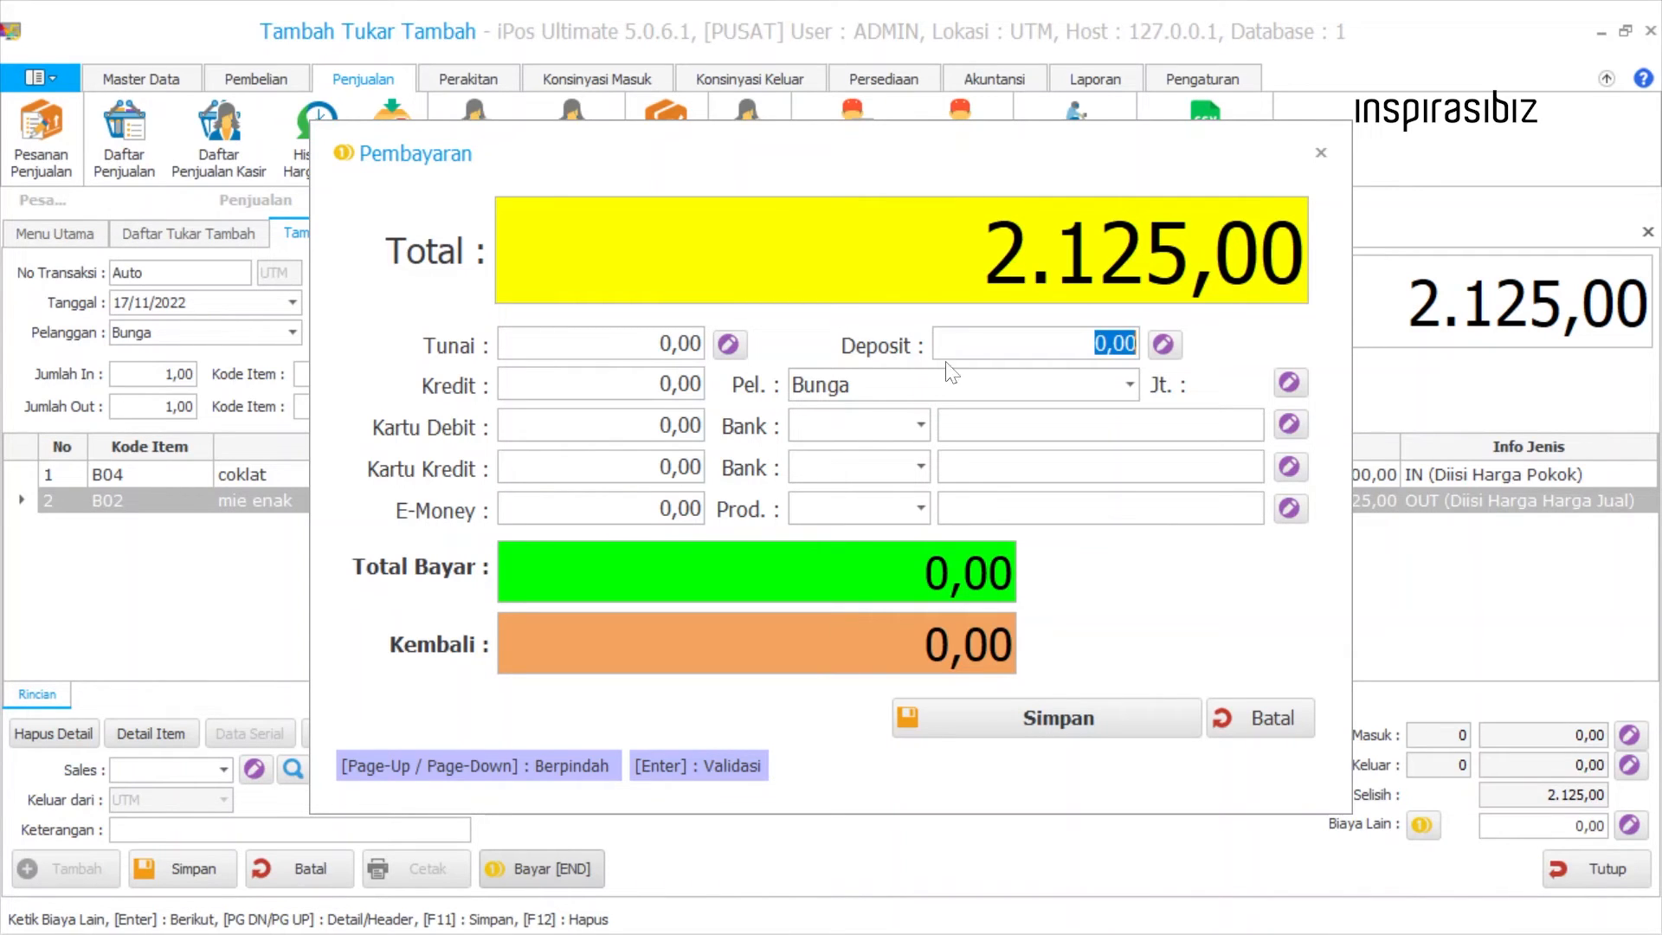
key("Tab")
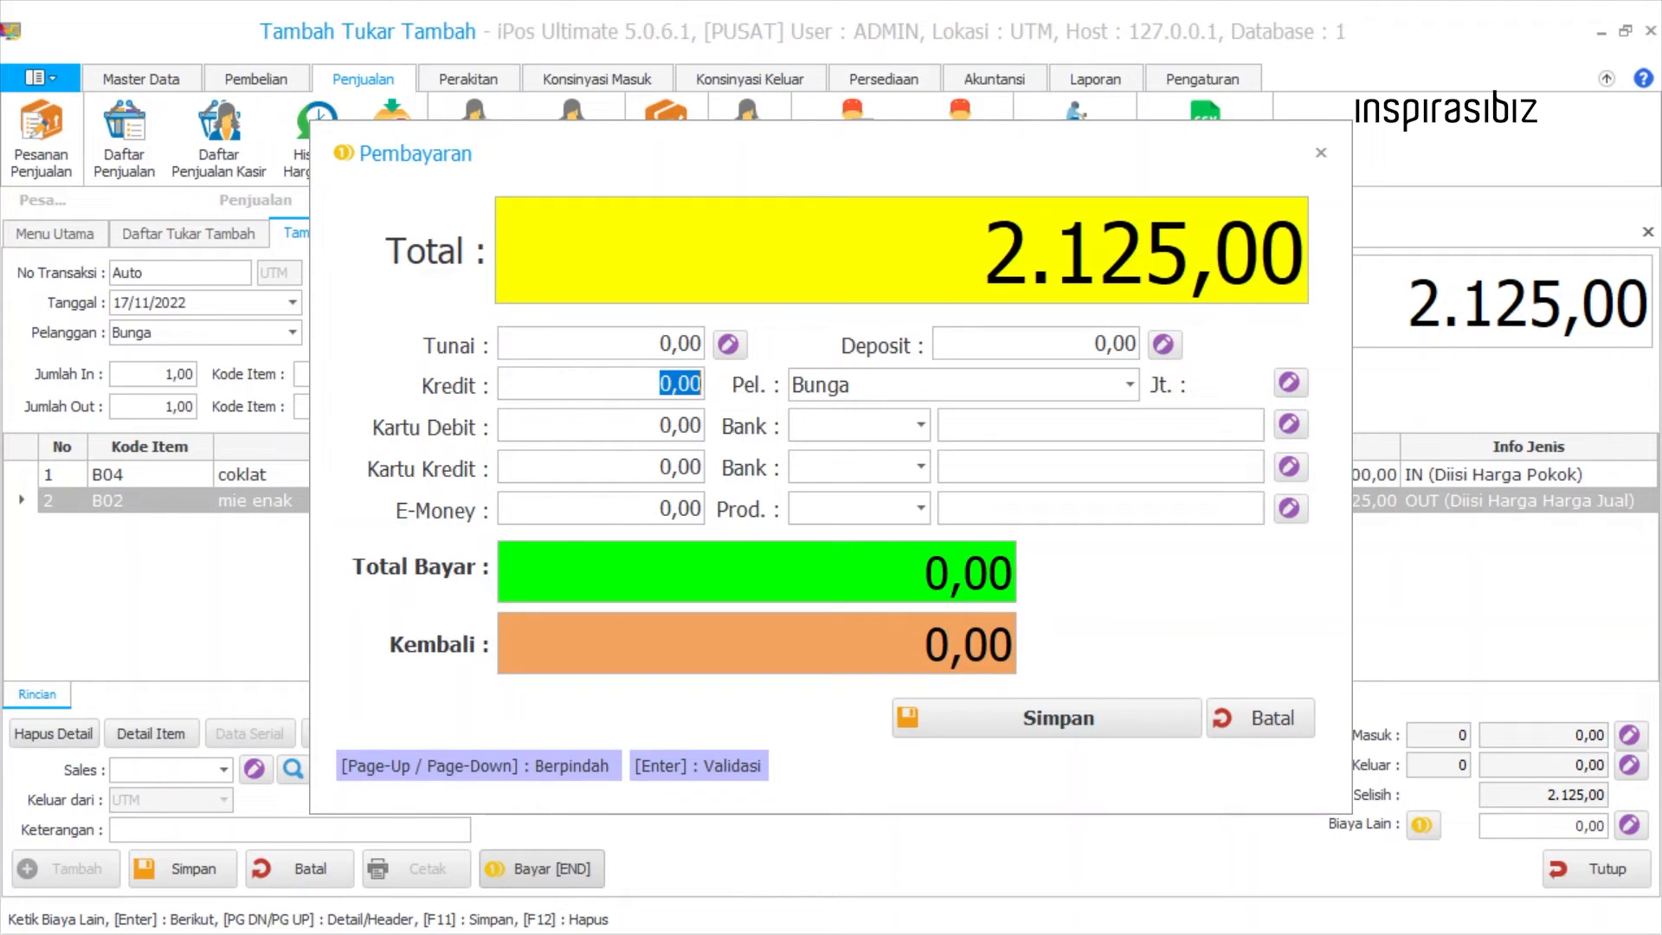
Examine the Kartu Debit, Kartu Kredit and E-Money payment amounts with their bank and product fields.
left_click_drag(658, 425, 708, 427)
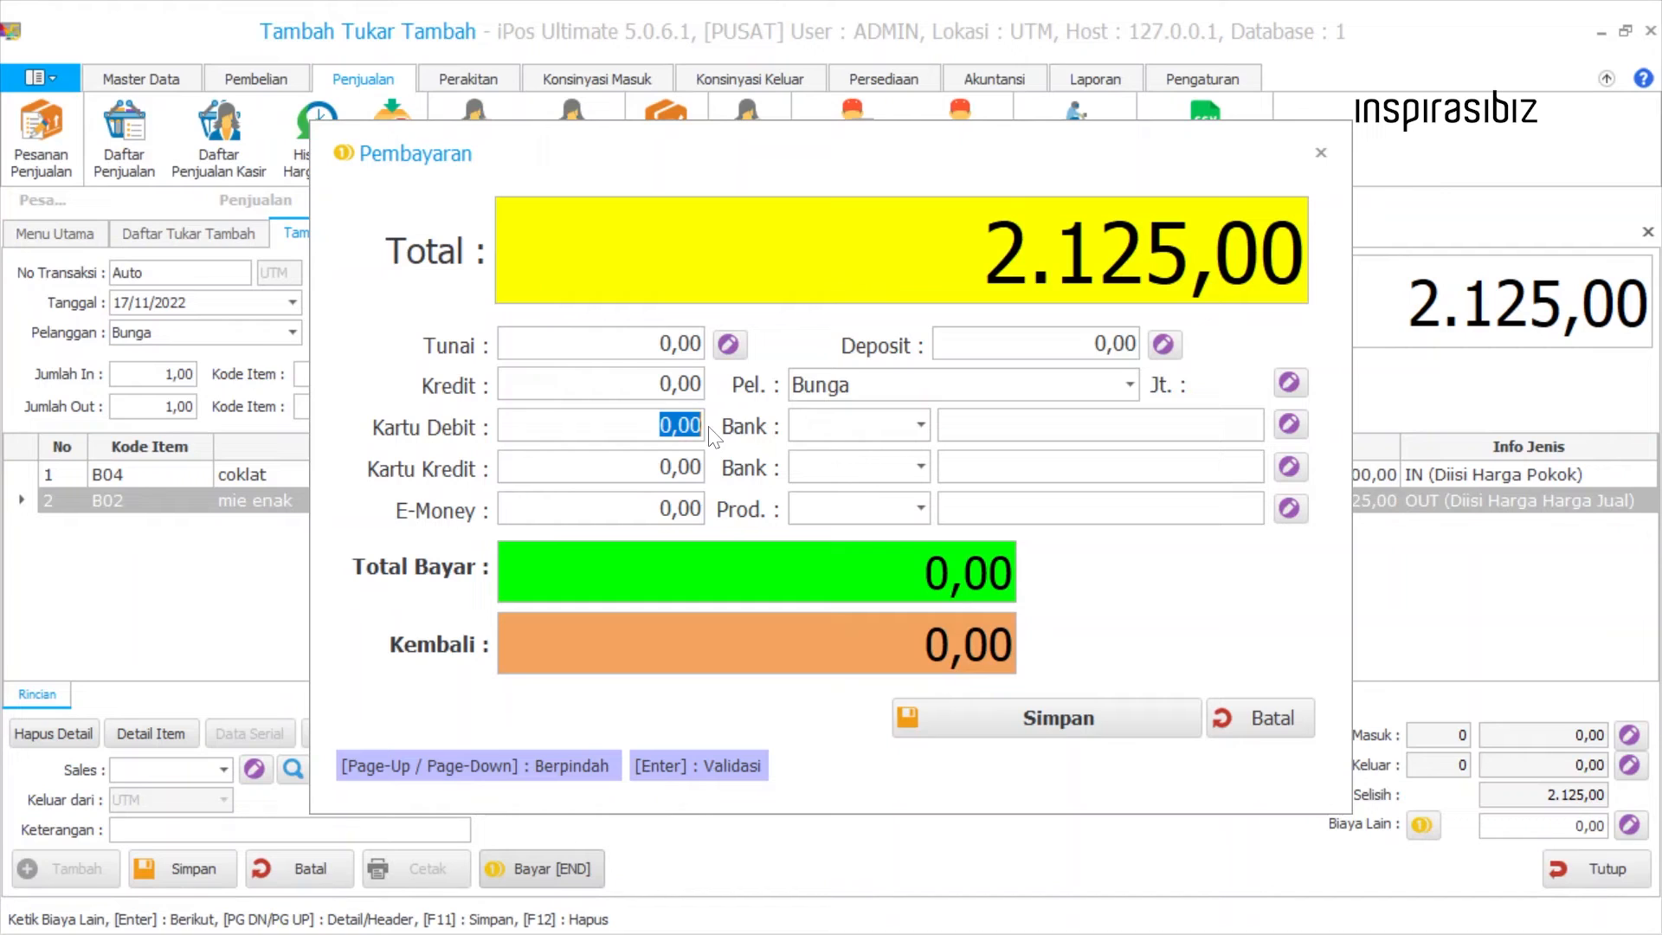
left_click(893, 429)
left_click(894, 430)
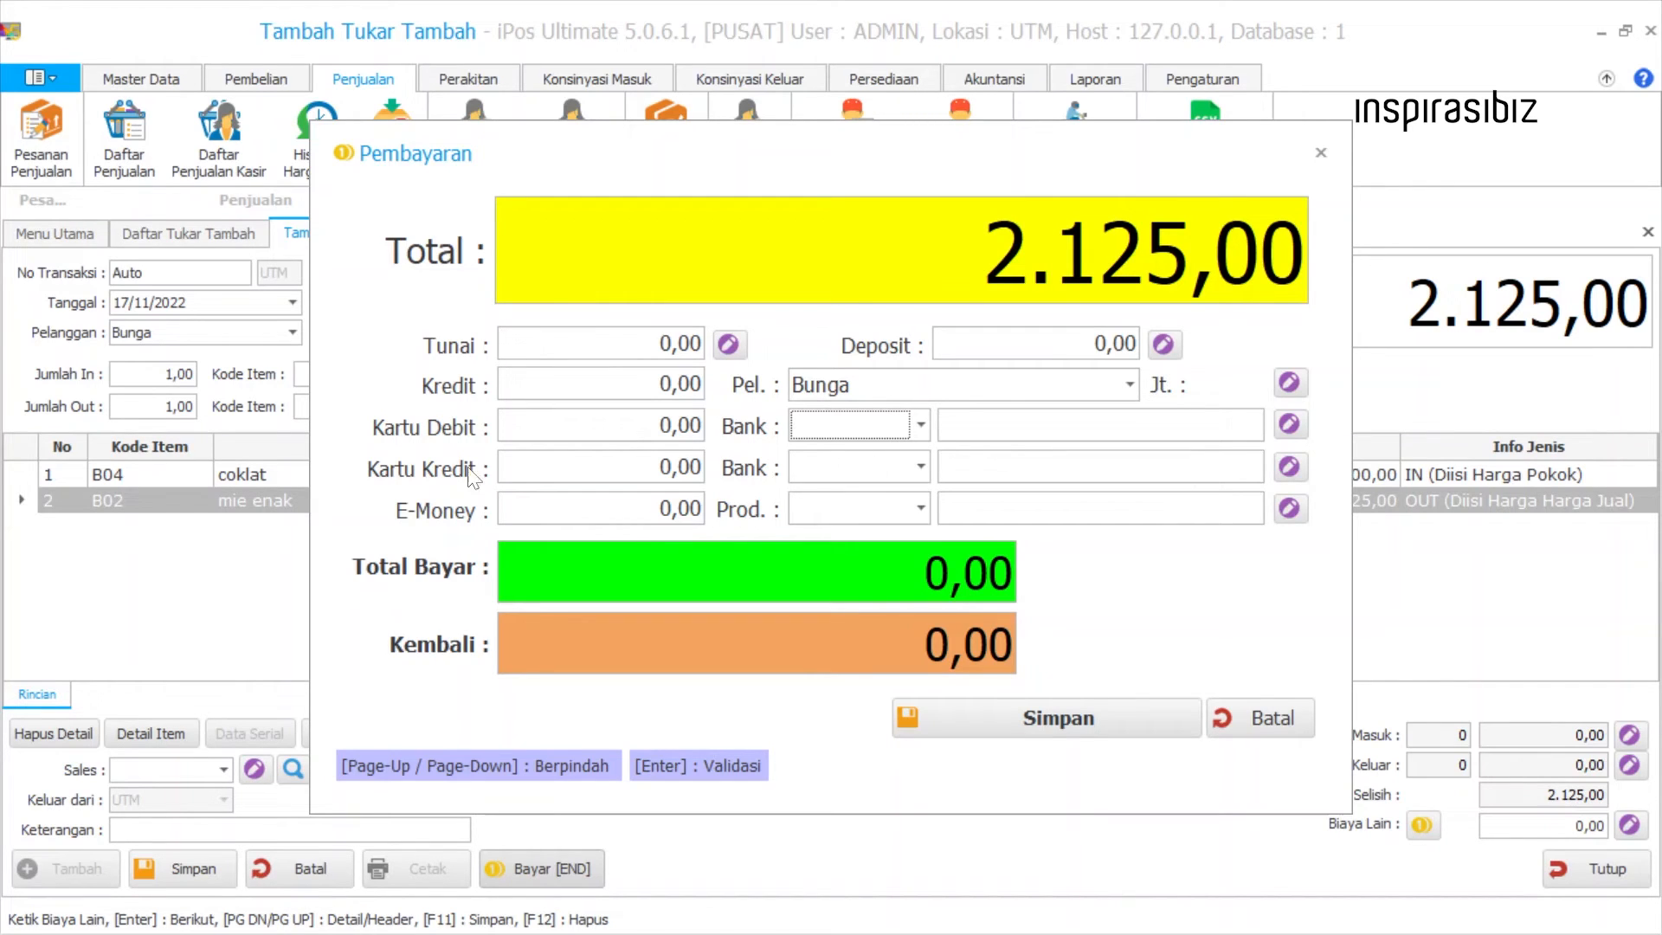
left_click_drag(658, 467, 715, 469)
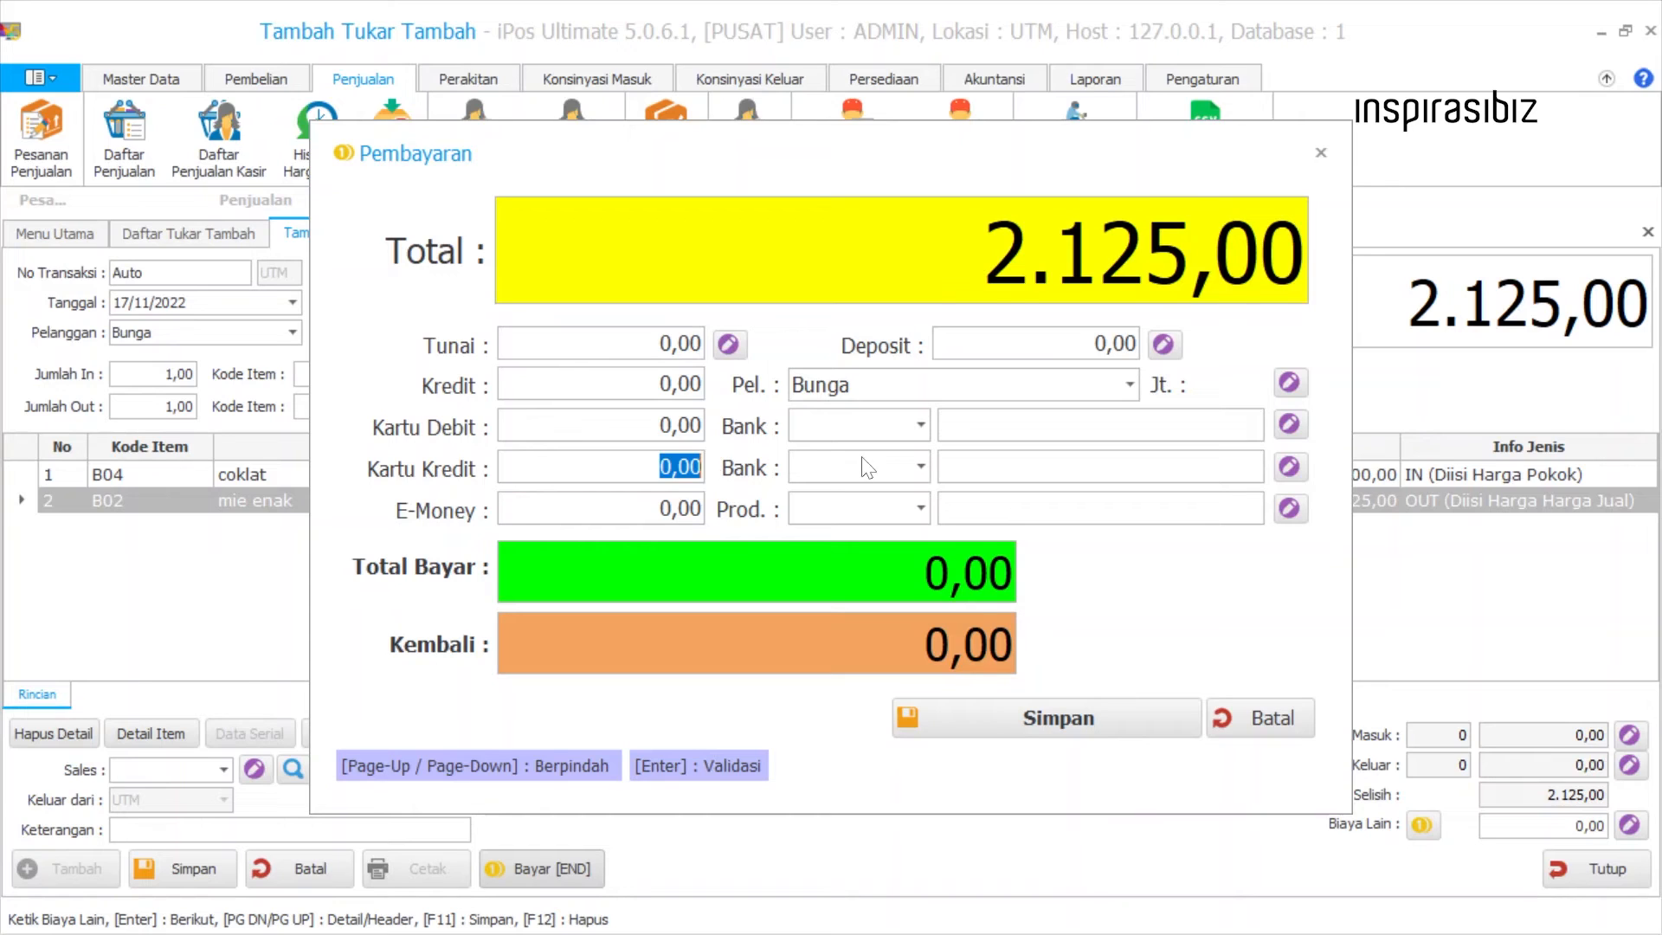
left_click(908, 465)
left_click(906, 465)
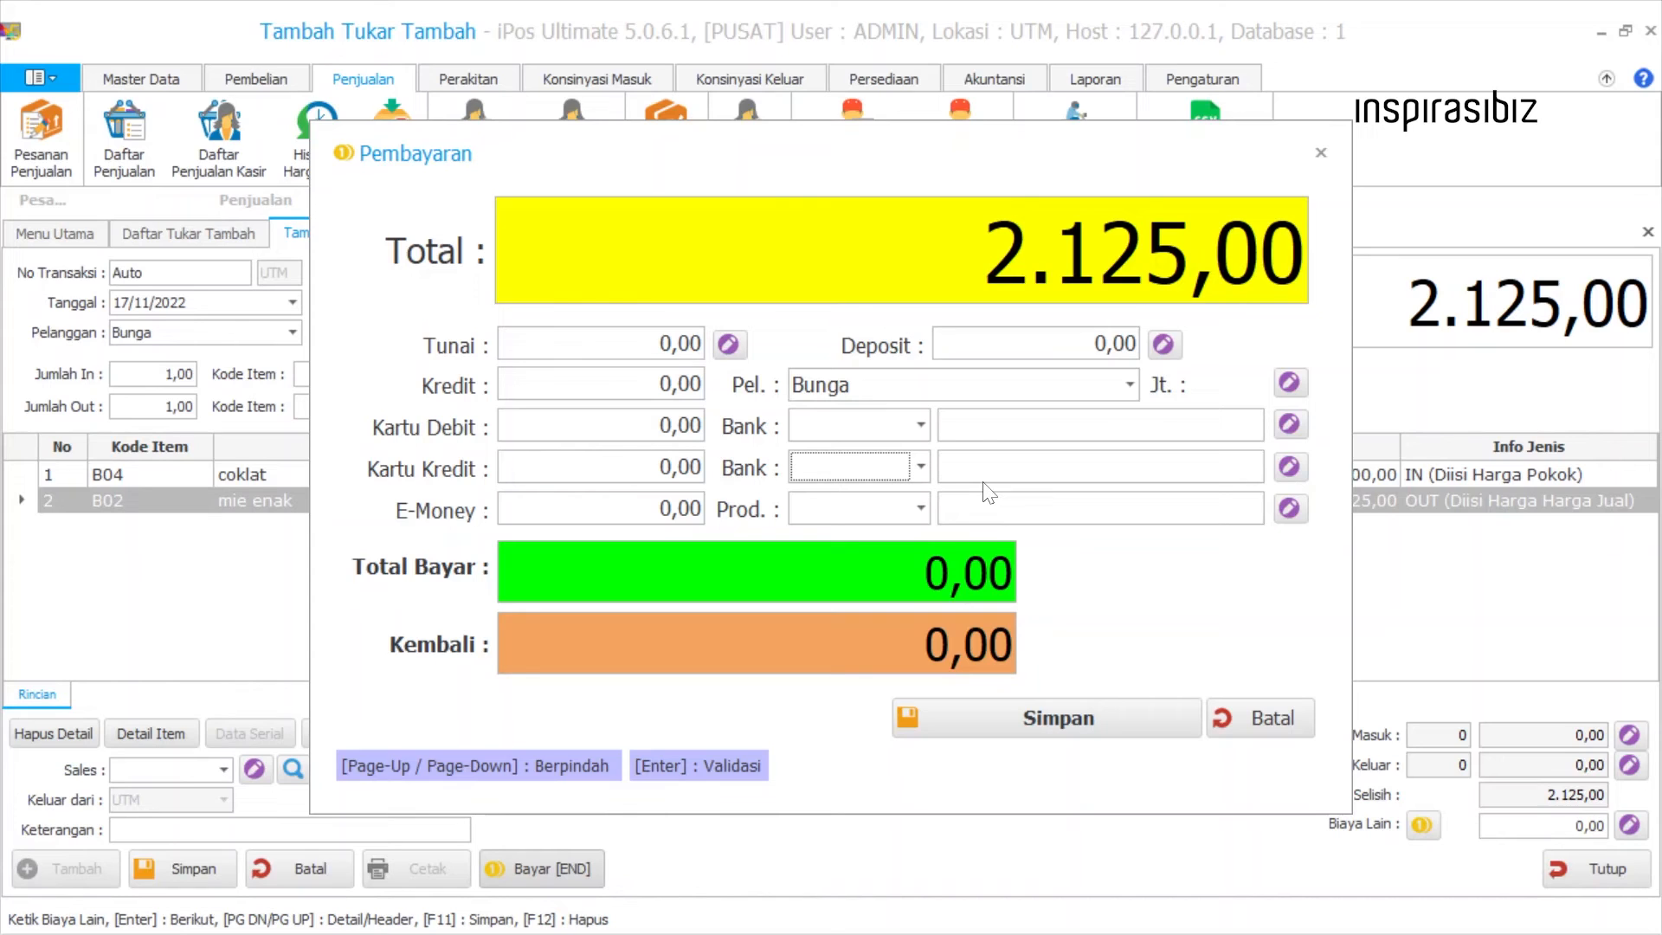
left_click(684, 509)
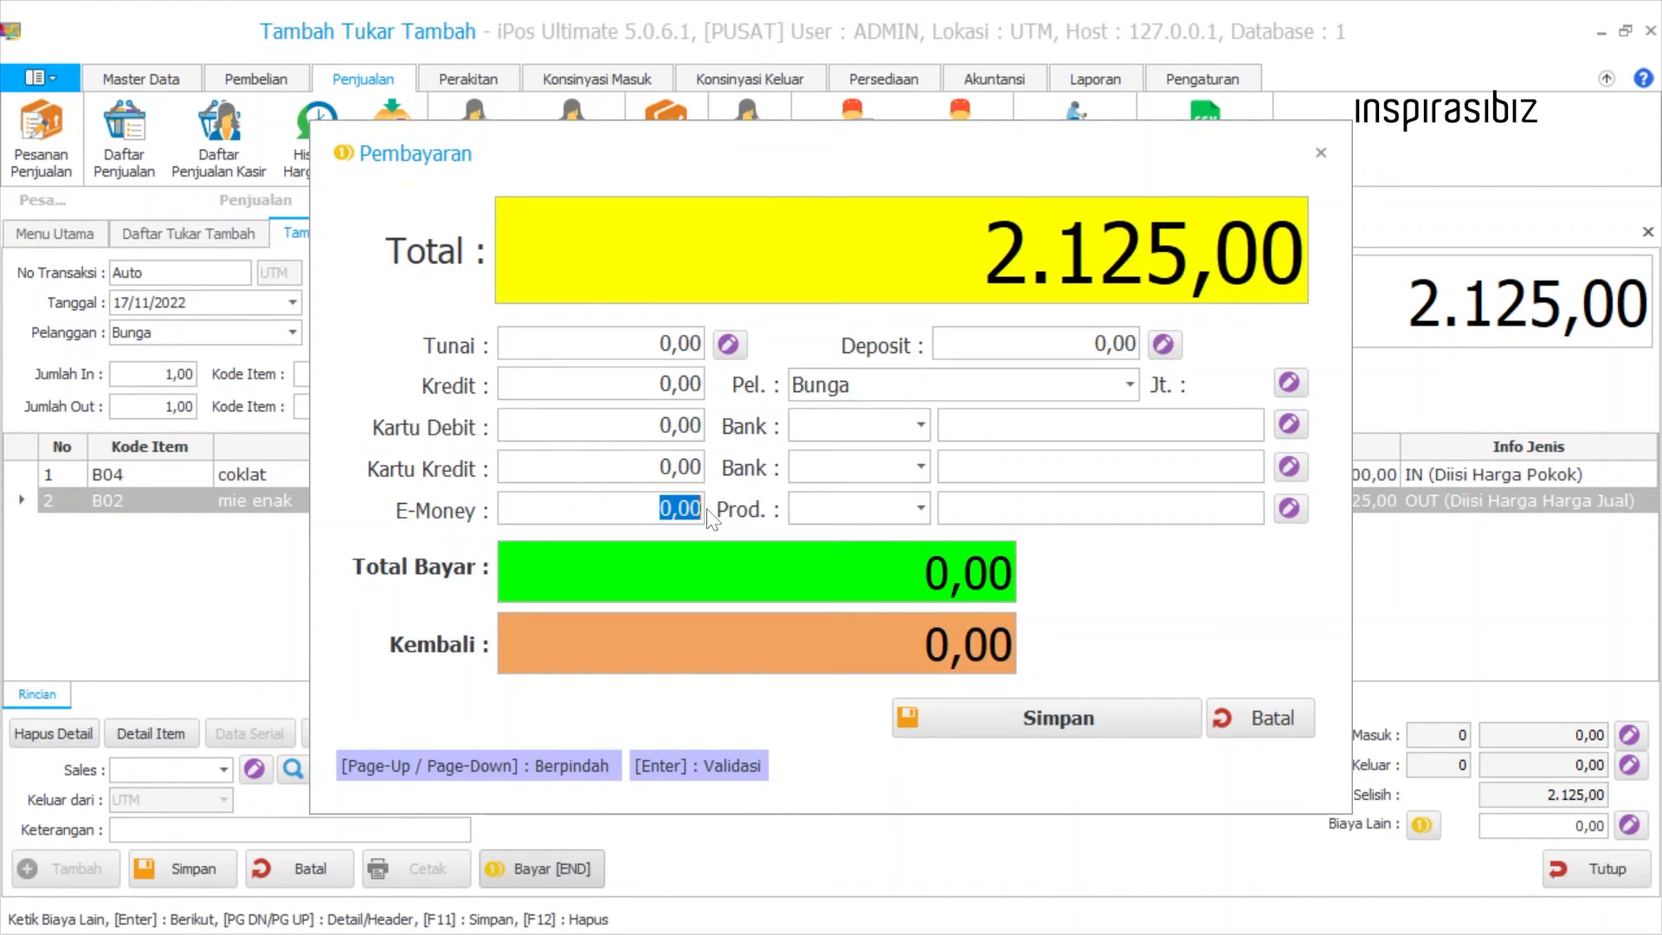
left_click(922, 511)
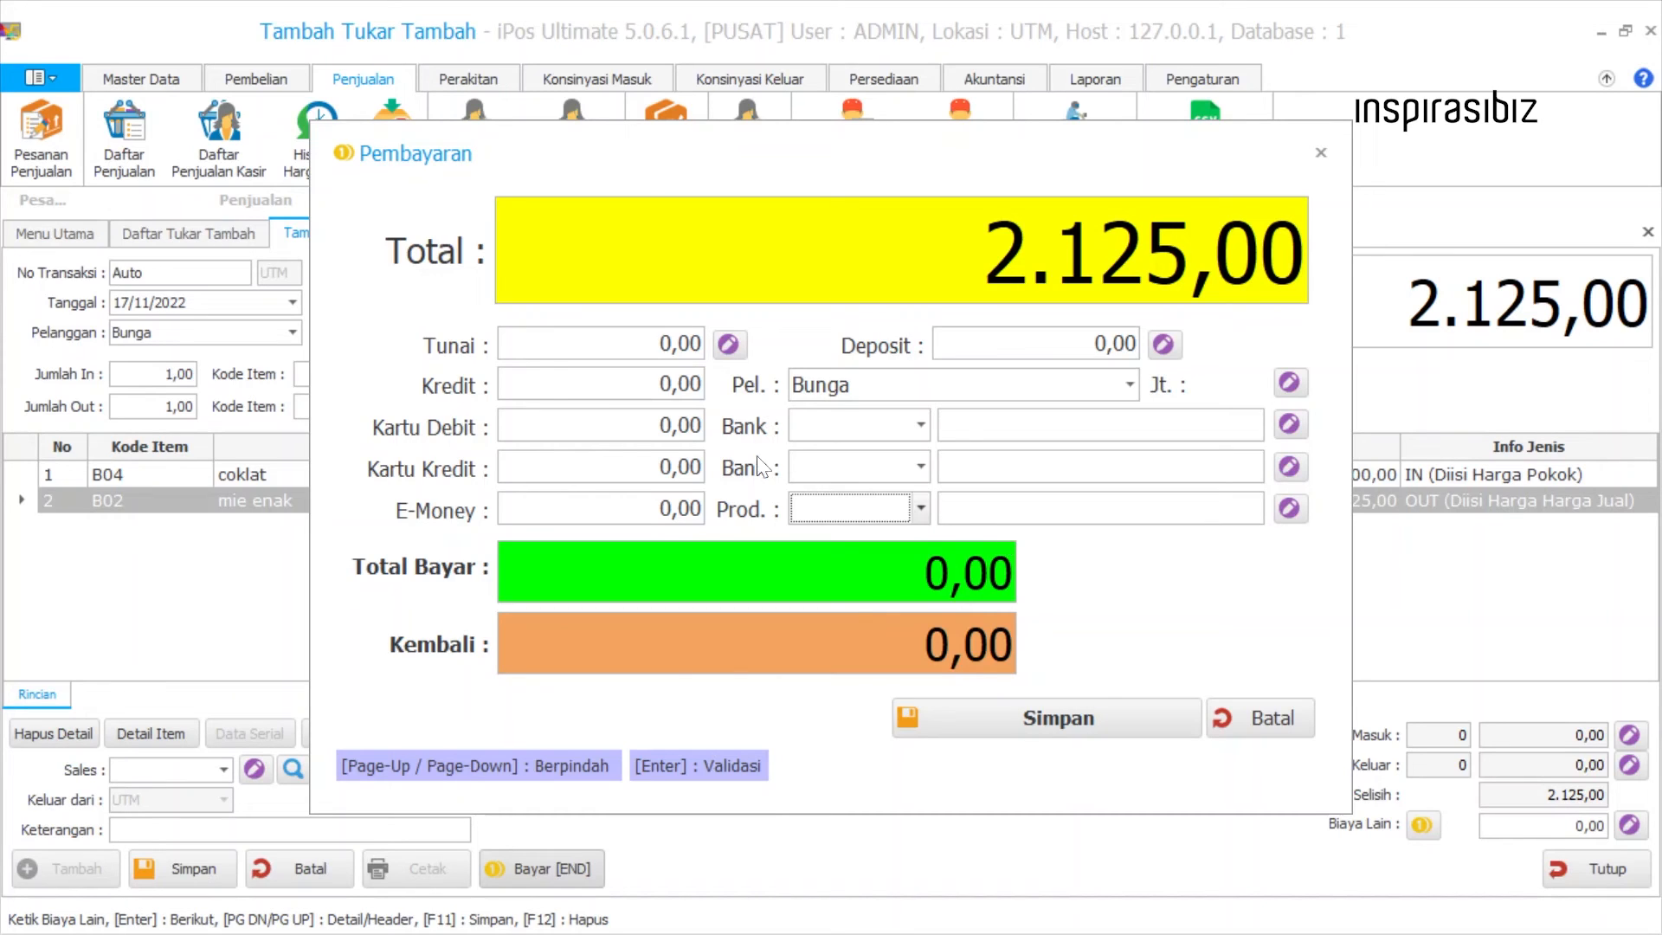
Enter a cash (Tunai) payment of 2125, save the trade-in transaction and close the confirmation.
left_click_drag(660, 344, 702, 345)
type("2125")
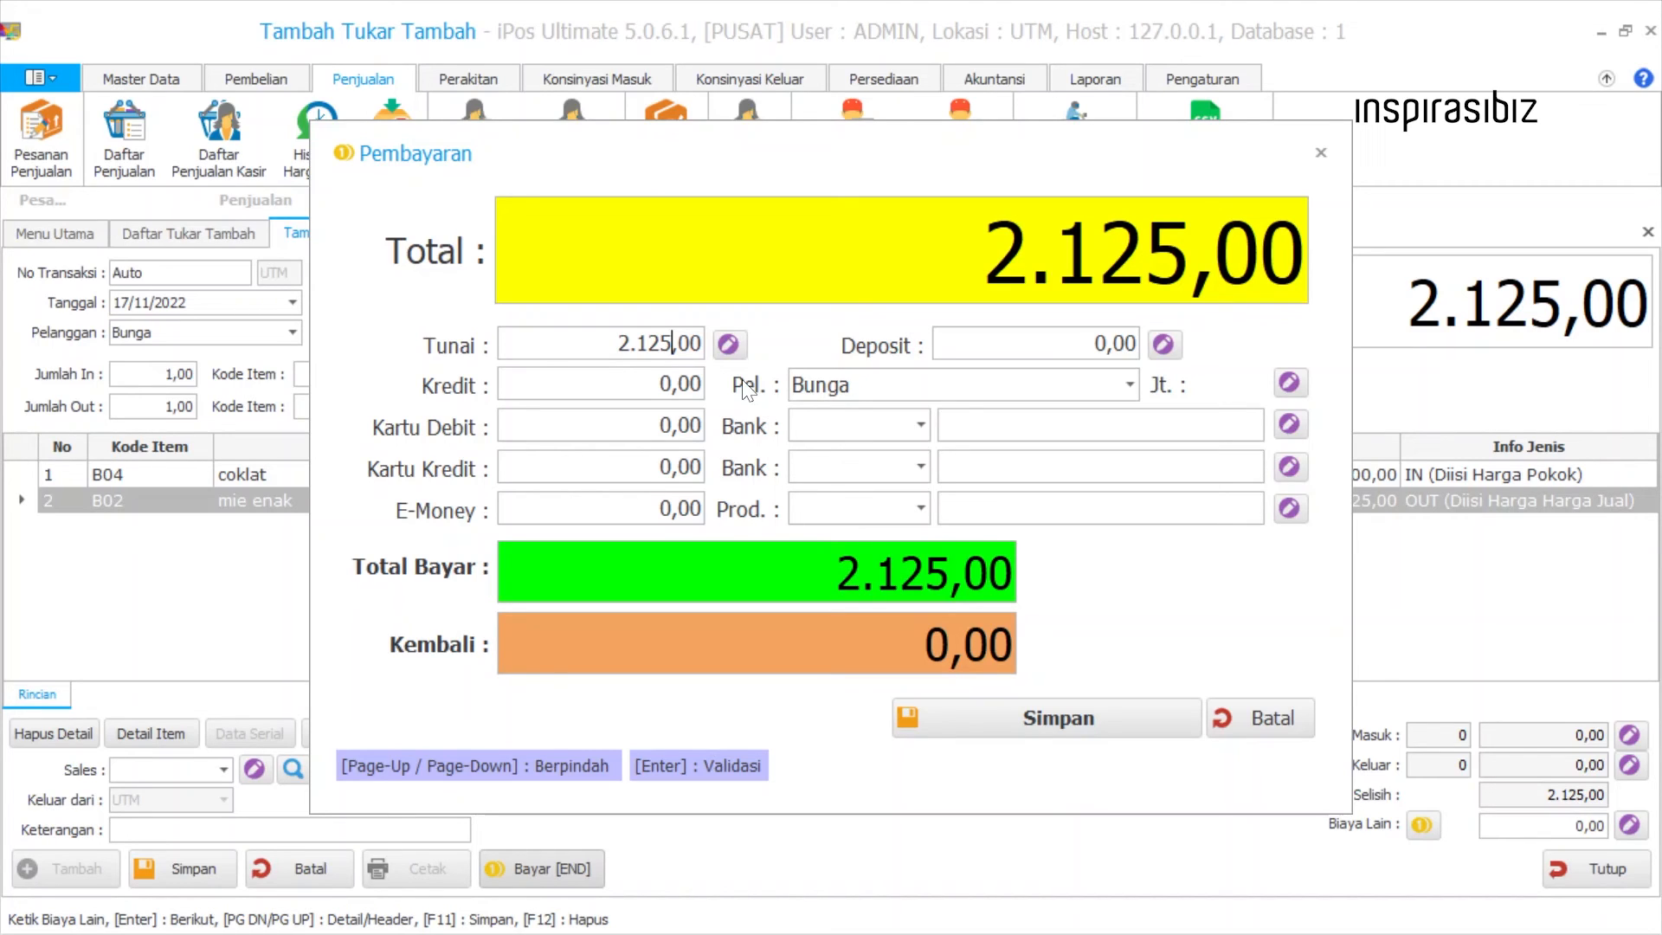
left_click(987, 727)
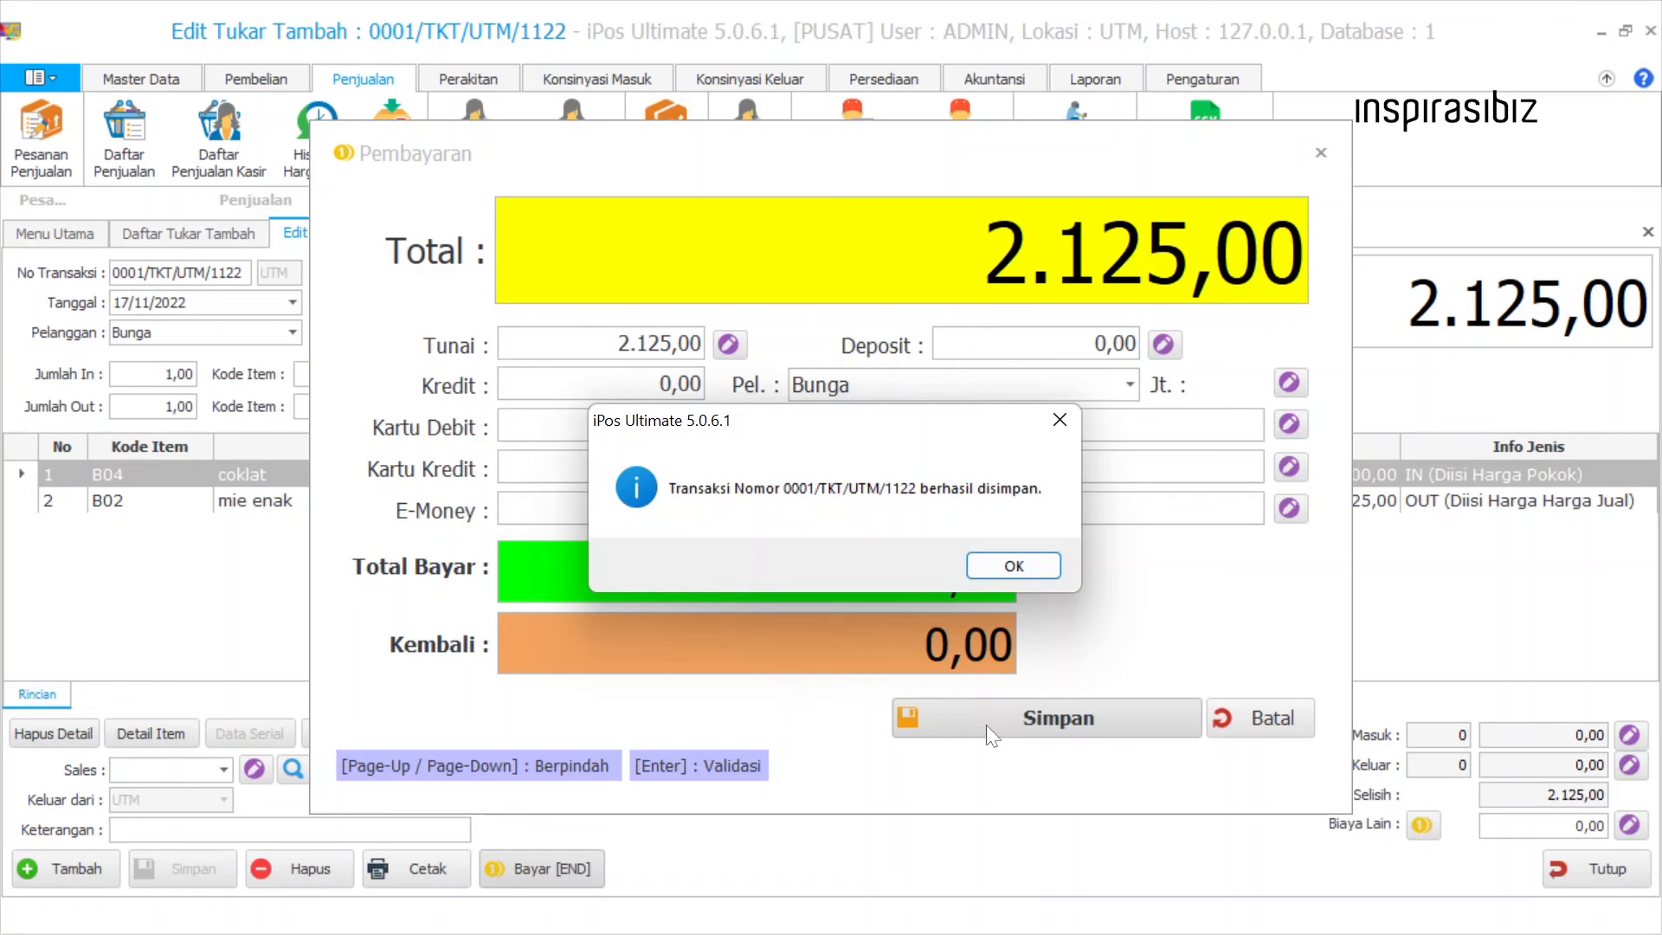
key("Return")
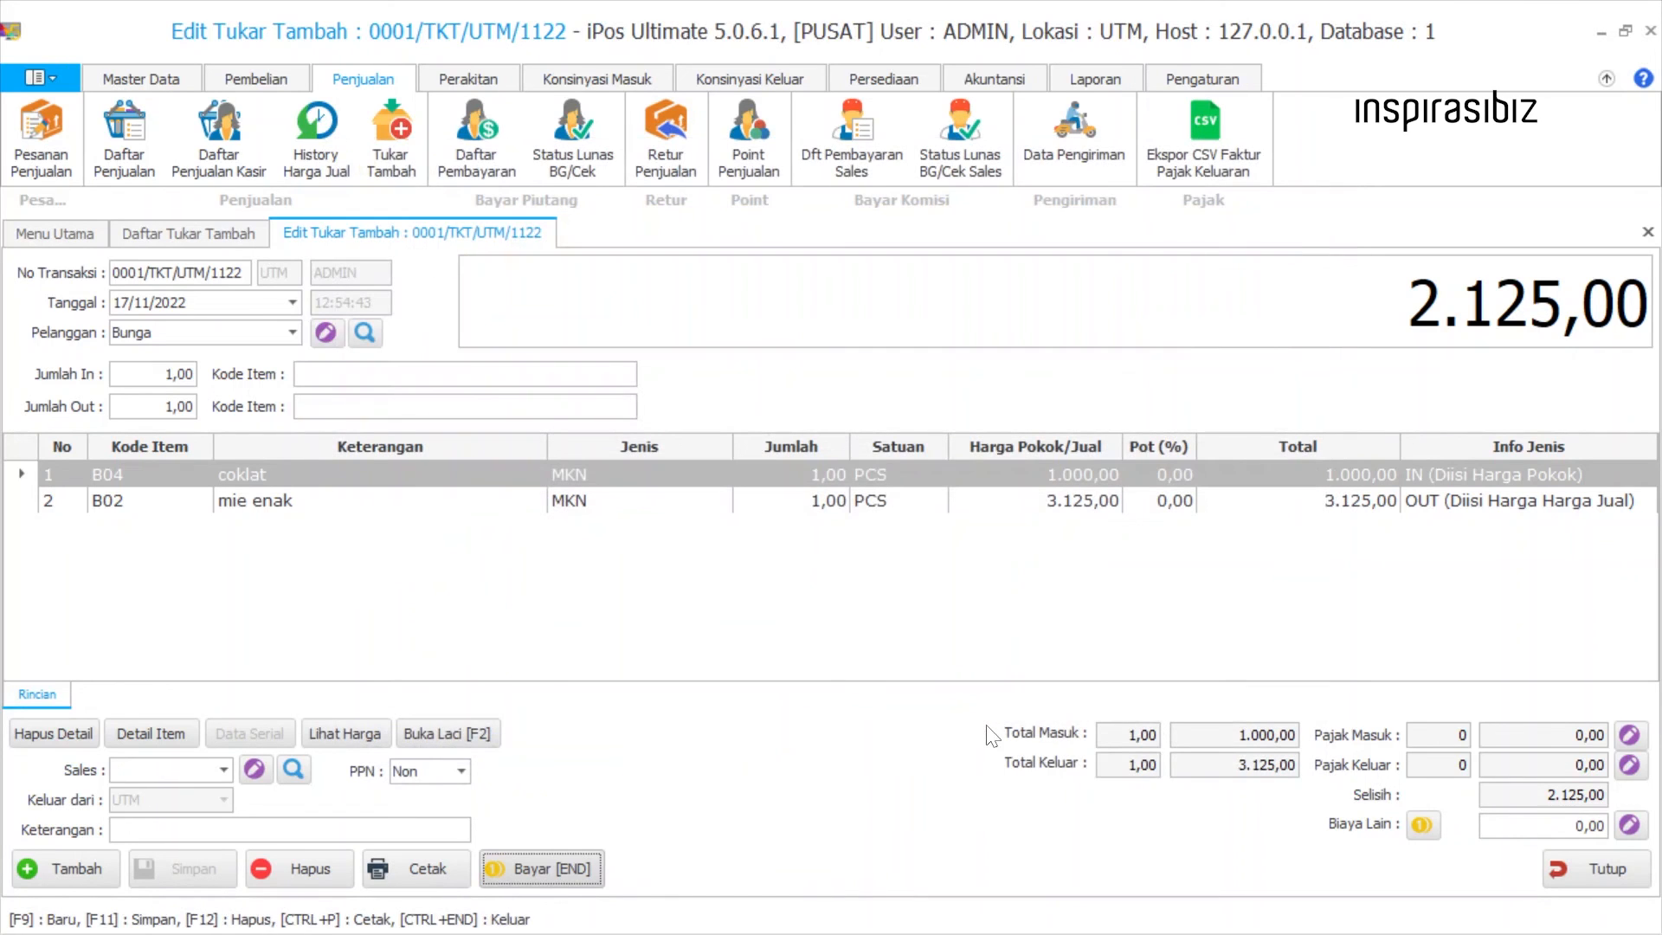
Process the stock card (Kartu Stok) of B04 coklat for Nopember 2022 at UTM and check the Tukar Tambah entry's incoming quantity.
left_click(164, 78)
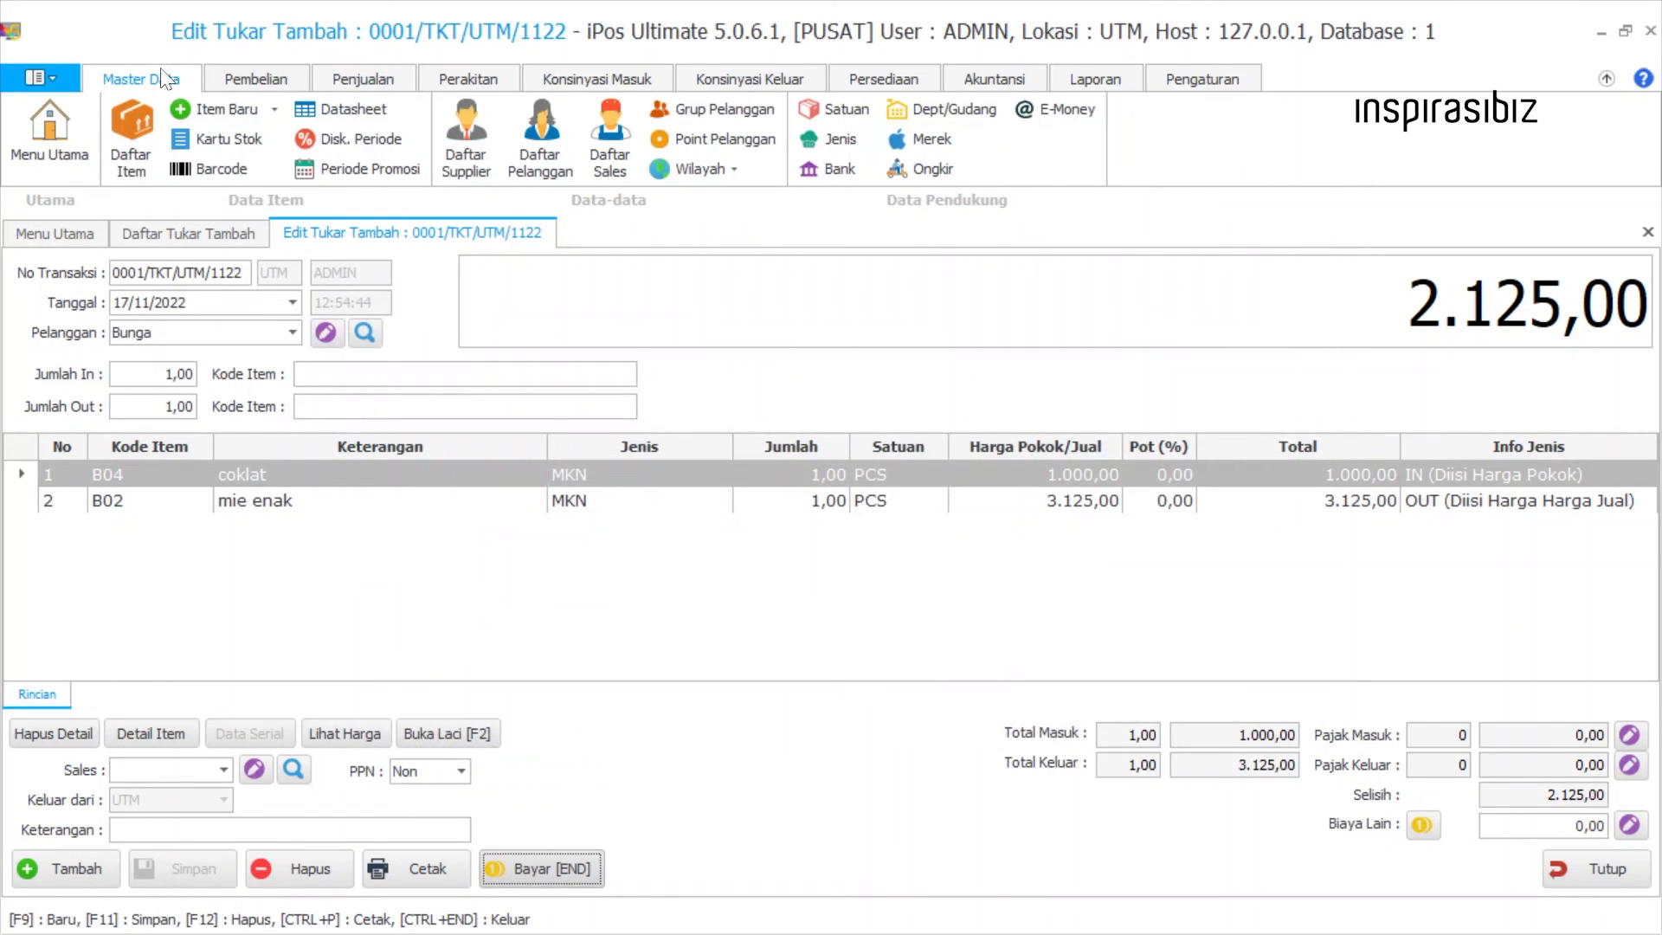
left_click(222, 145)
type("c")
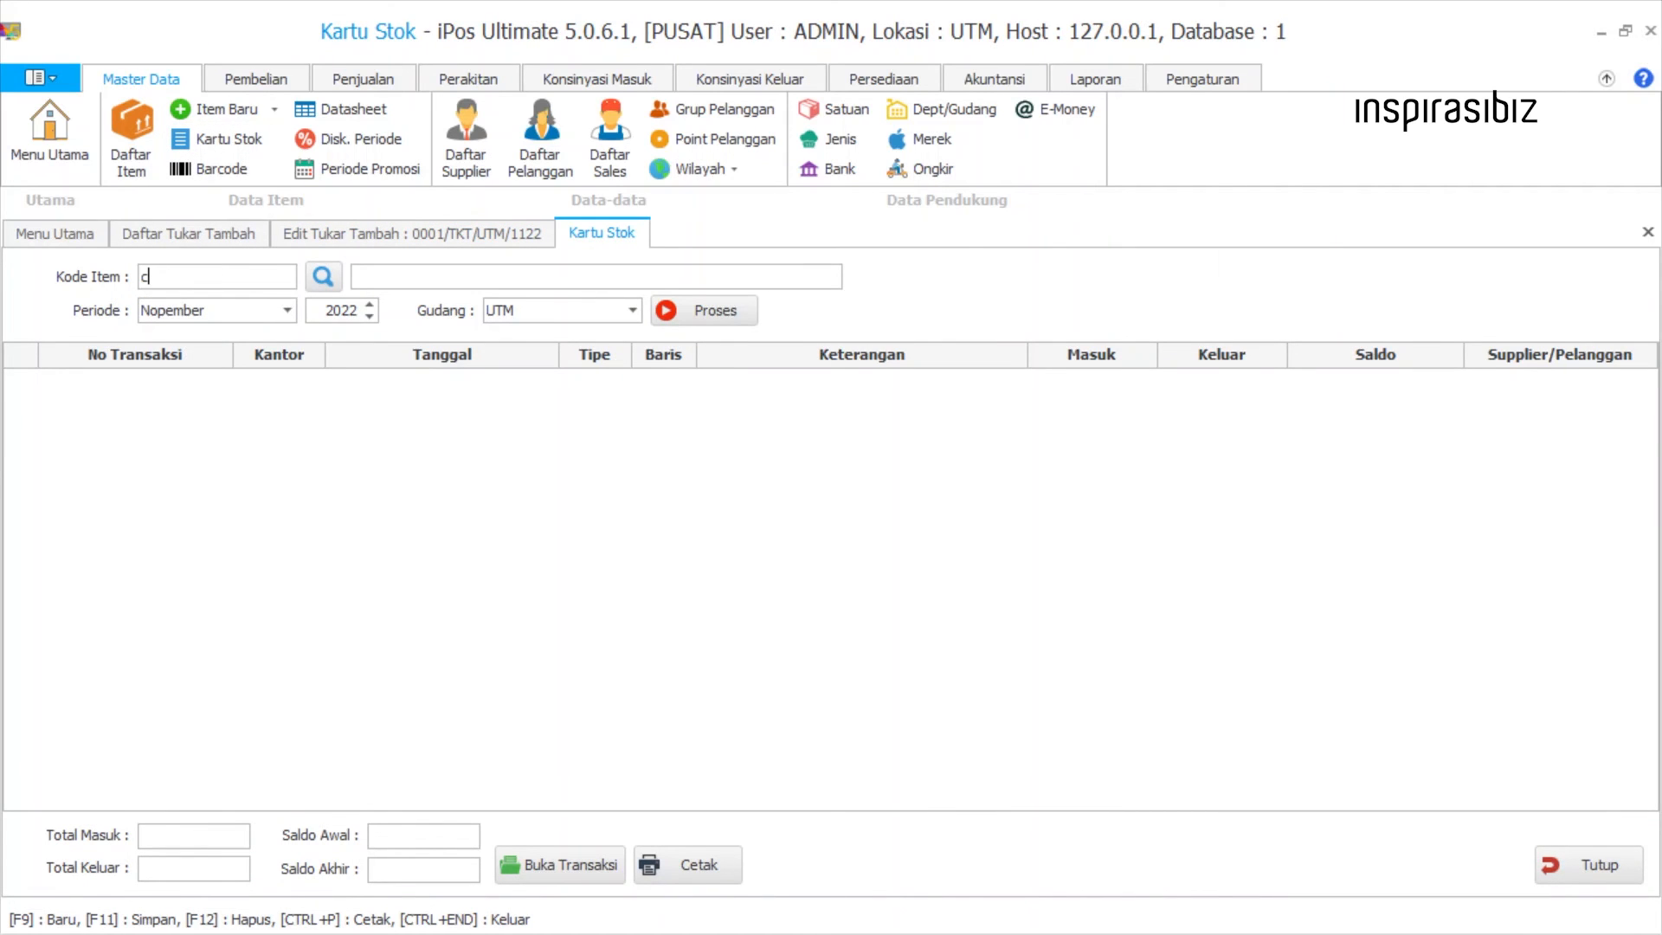
type("oklat")
key("Return")
left_click(514, 403)
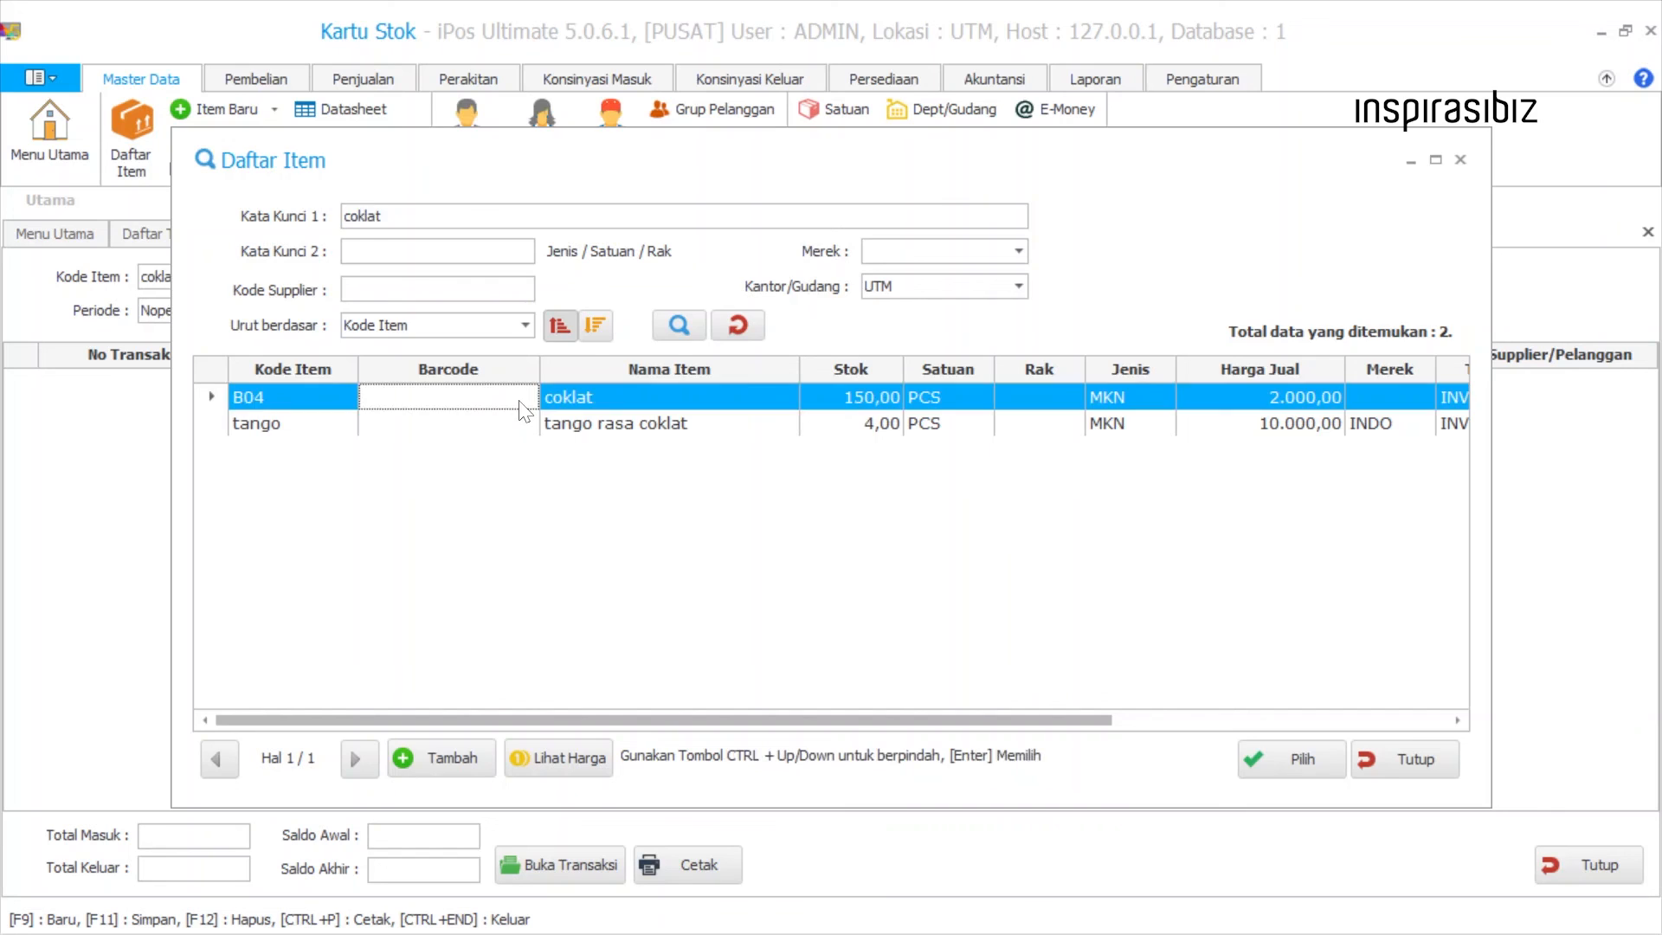
double_click(514, 402)
left_click(690, 312)
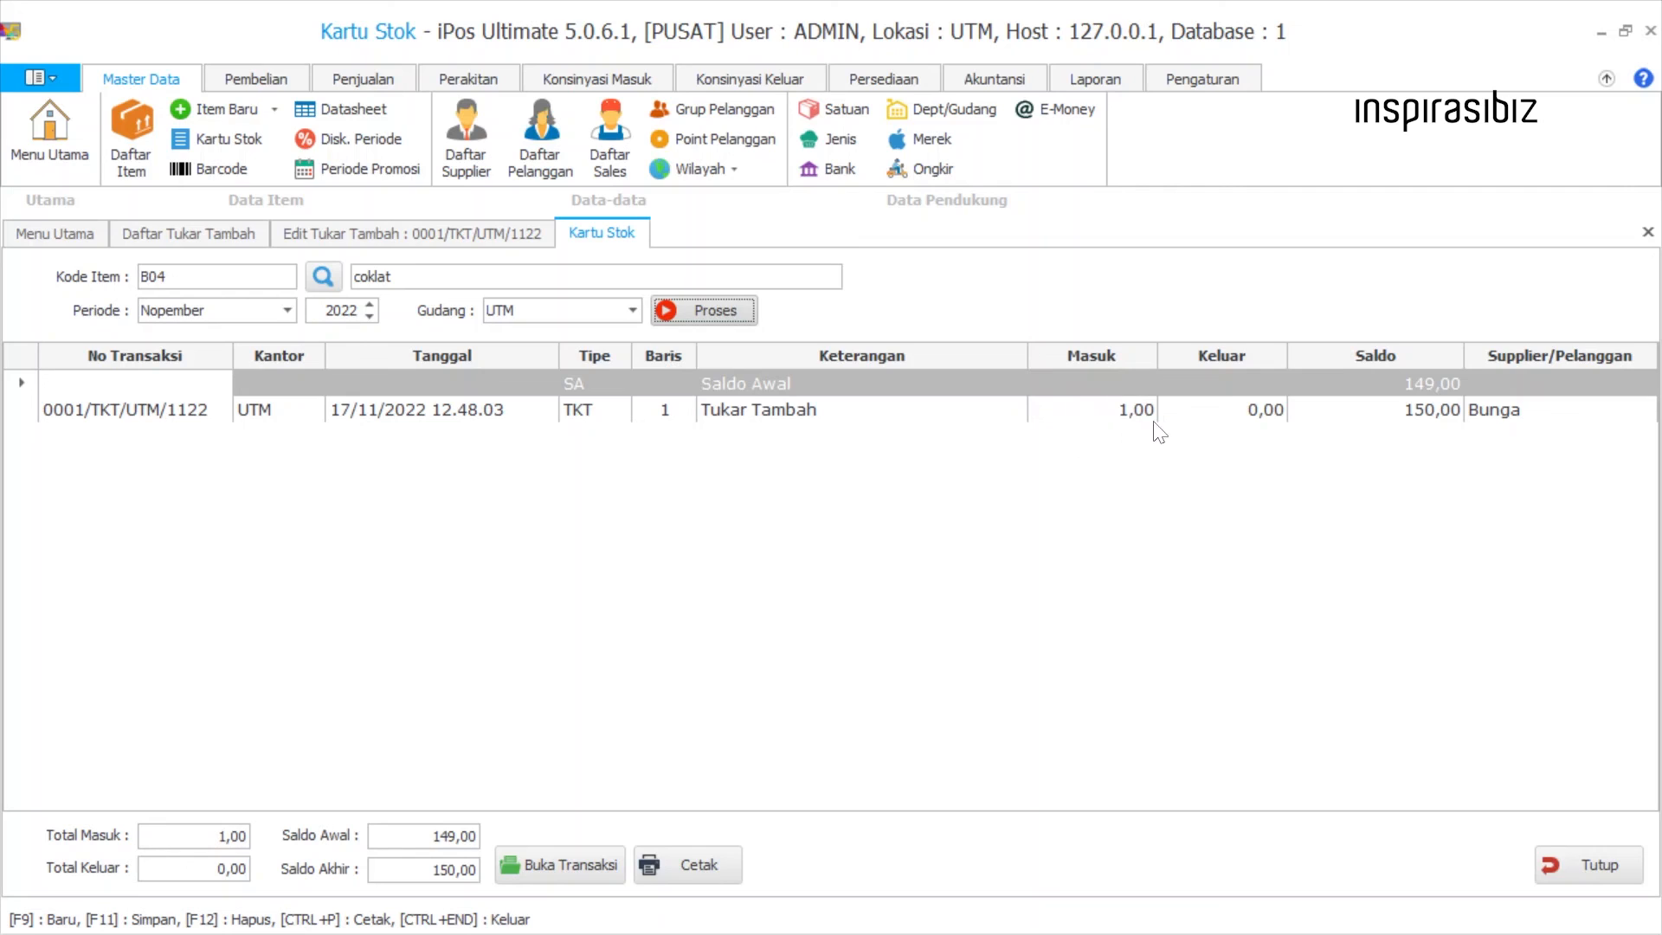
left_click(1104, 412)
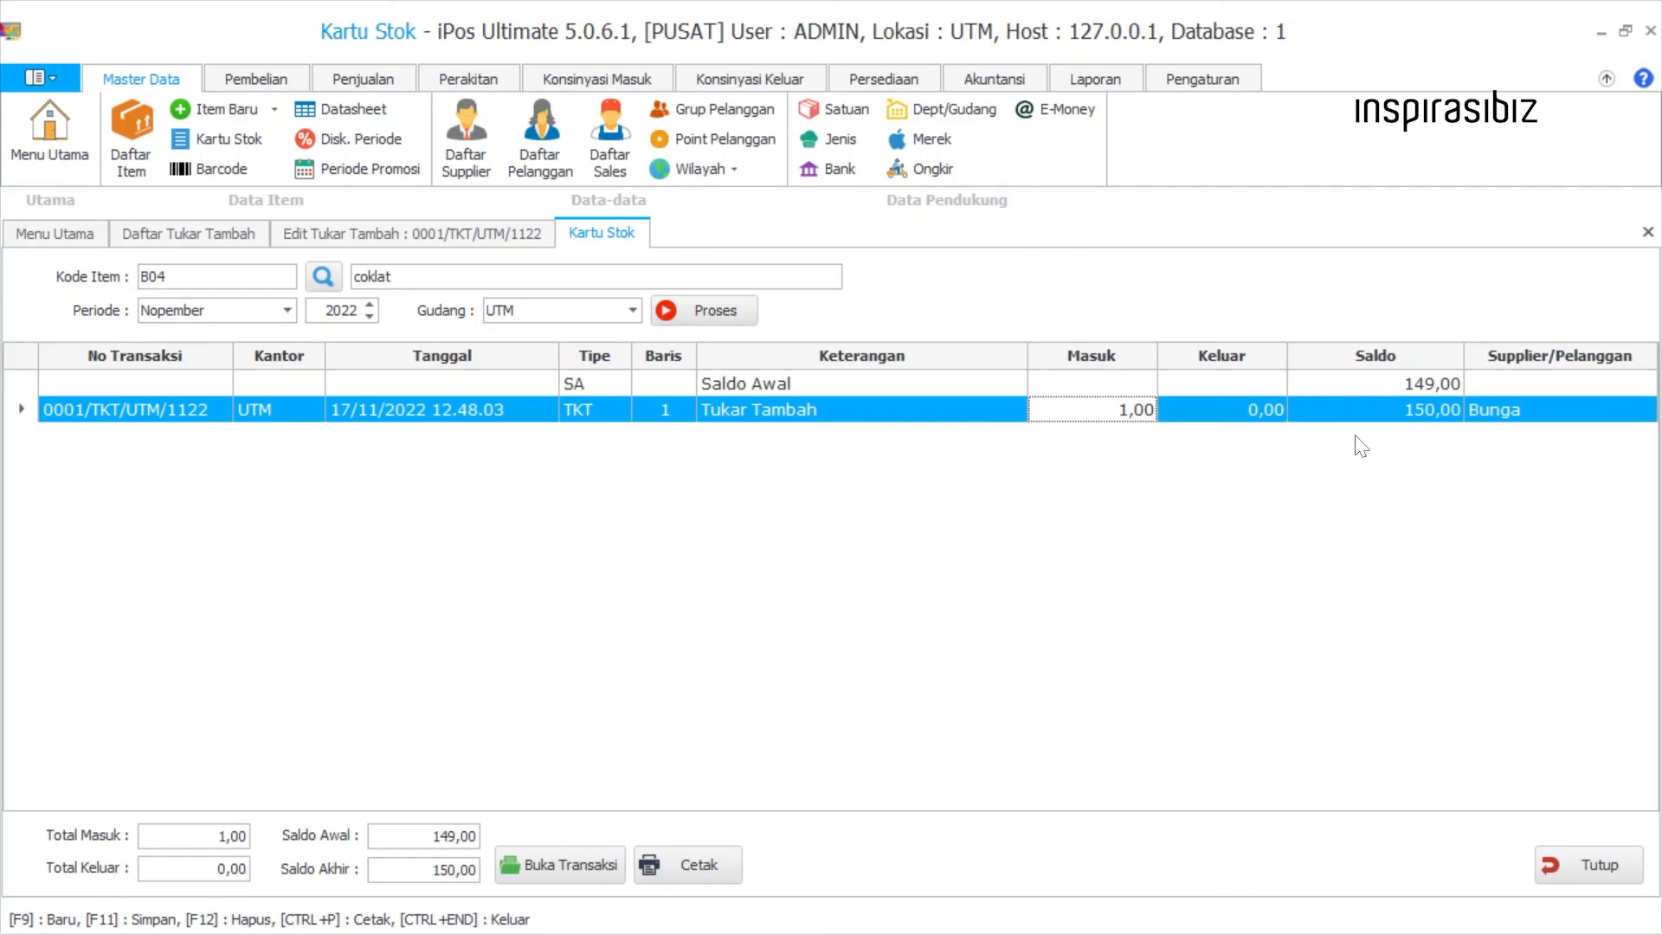
Process the stock card of B02 mie enak, searching for "mi", and check the Tukar Tambah entry's outgoing quantity.
double_click(164, 277)
key("BackSpace")
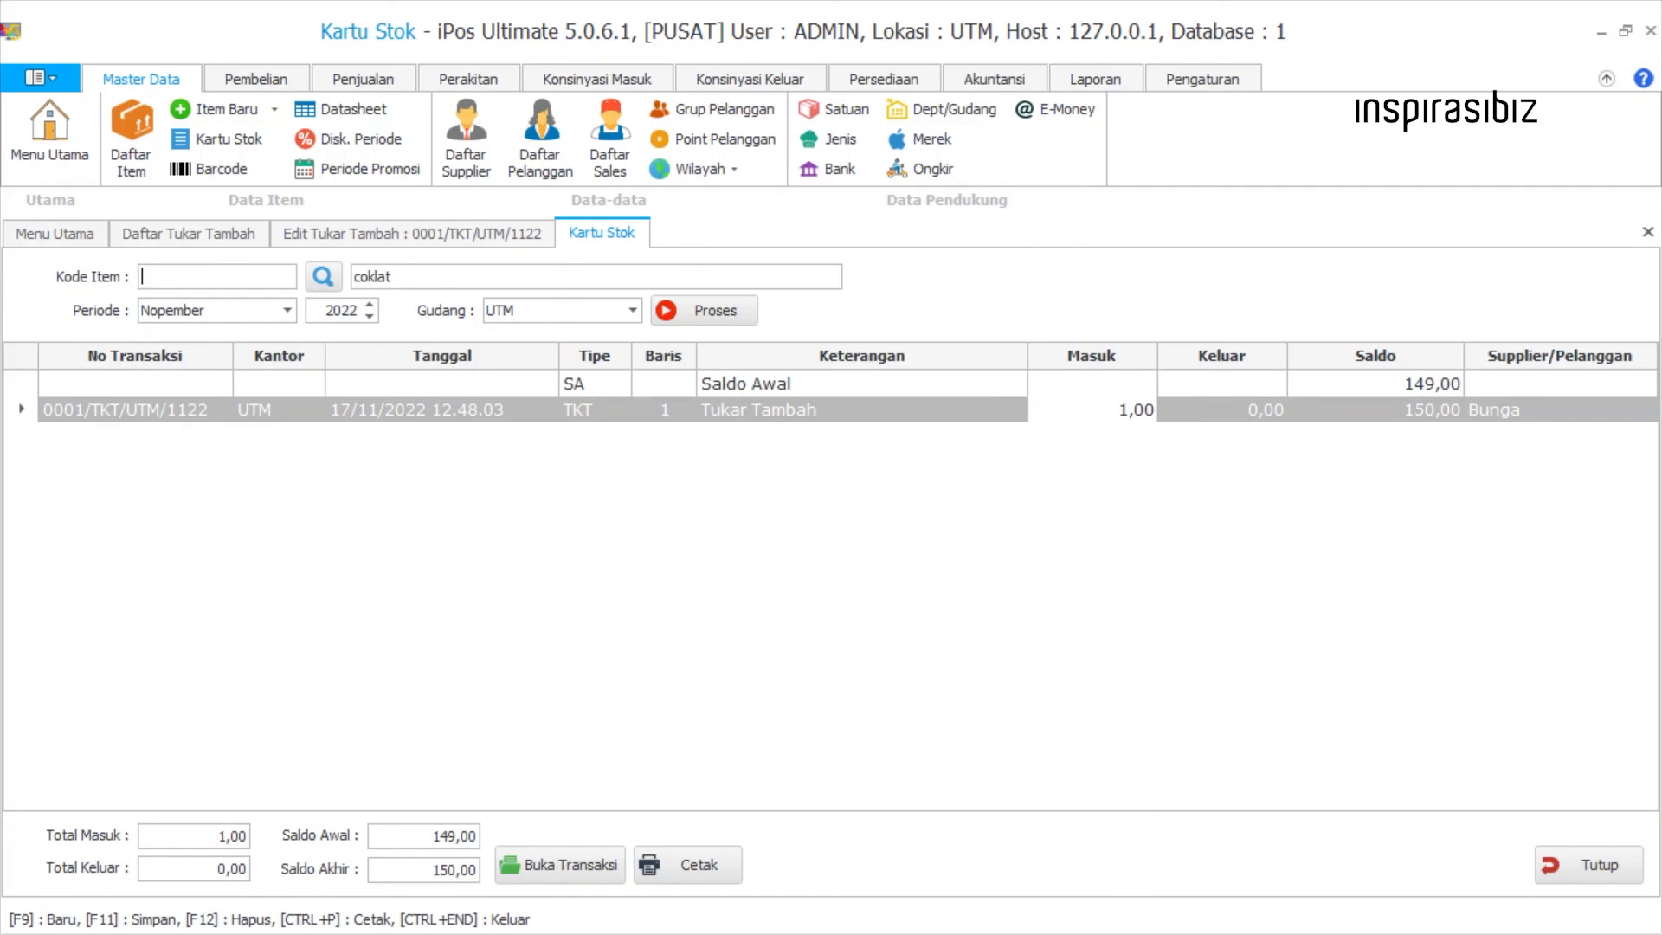
type("mi")
key("Return")
left_click(654, 447)
key("Return")
left_click(704, 311)
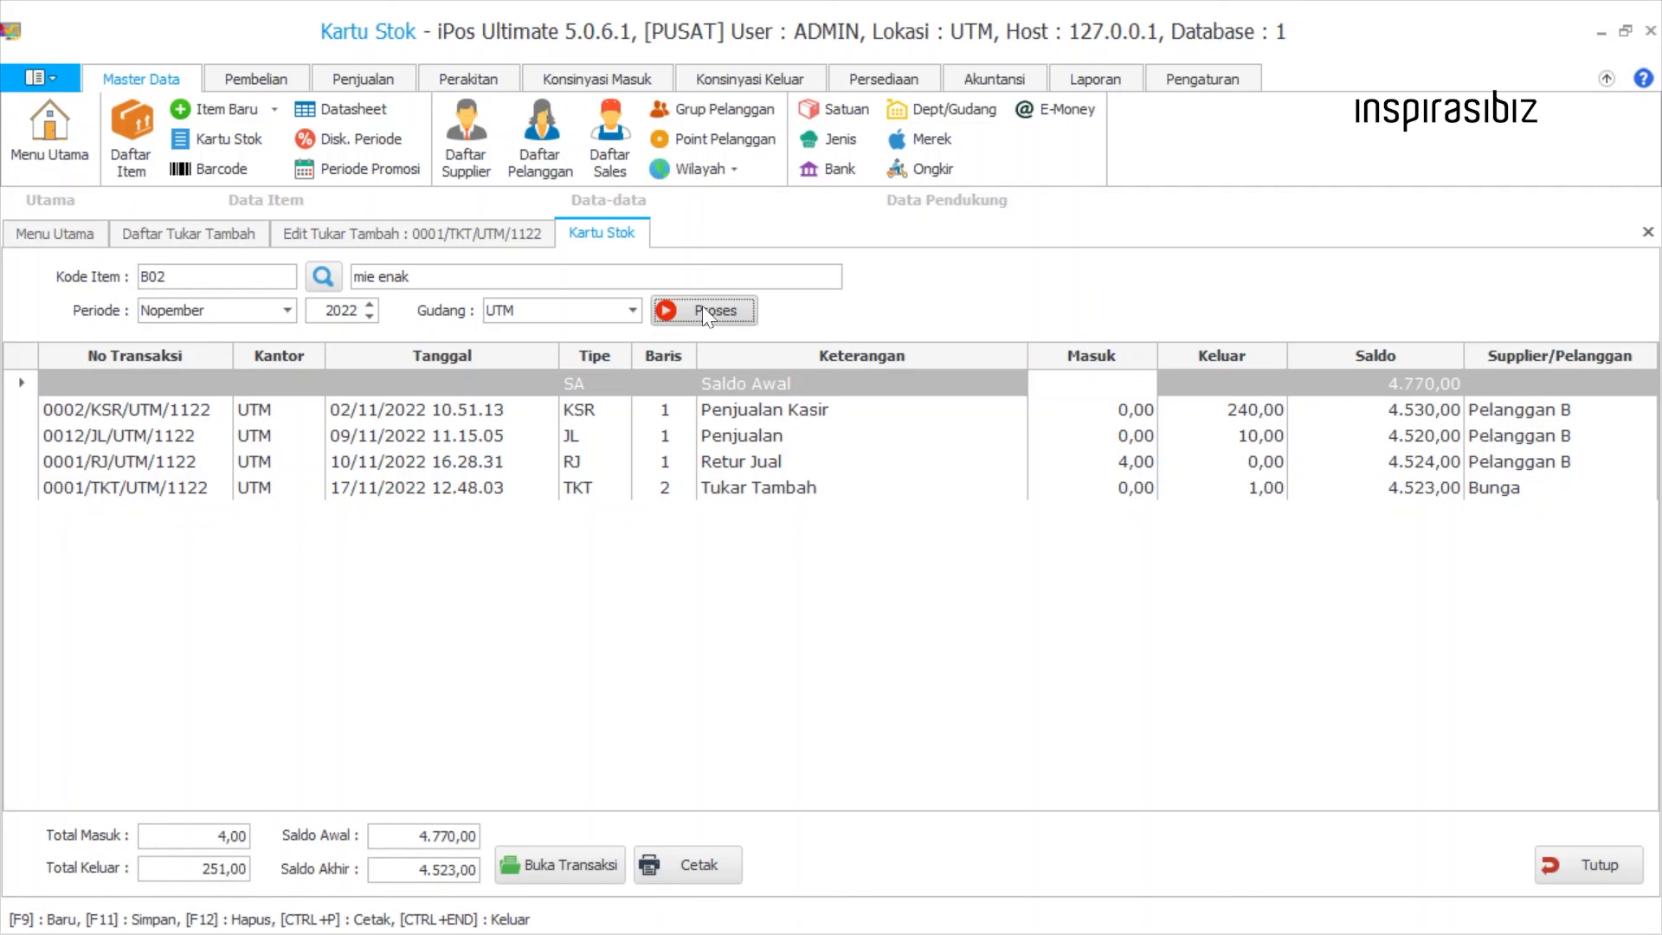
left_click(1188, 488)
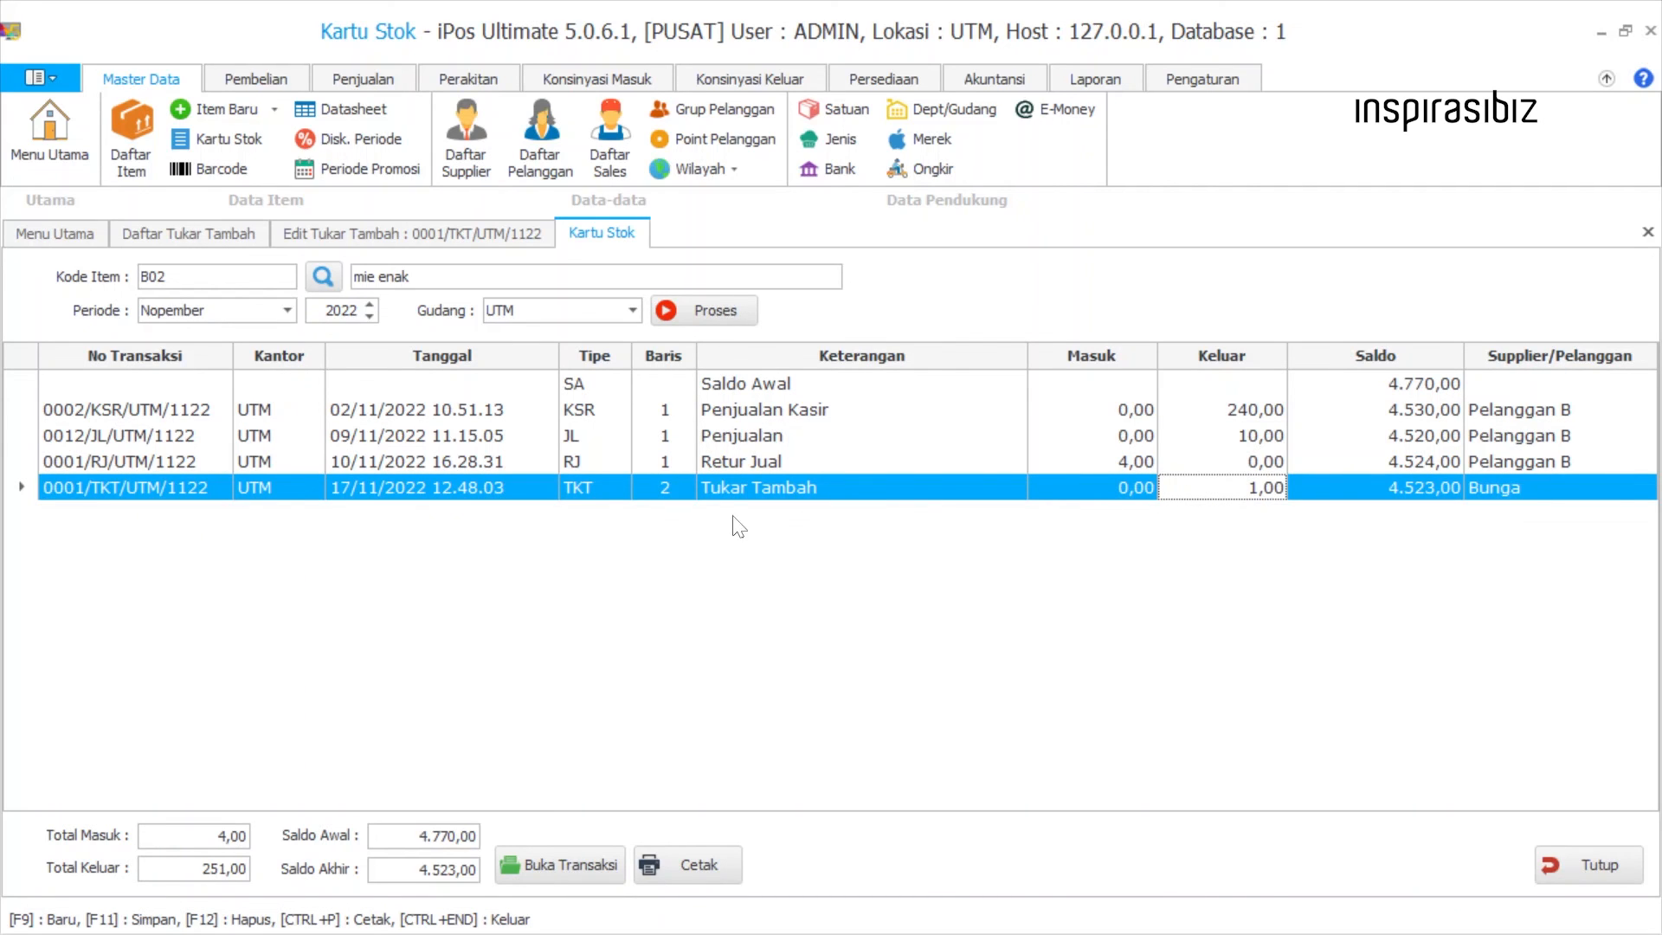
left_click(139, 487)
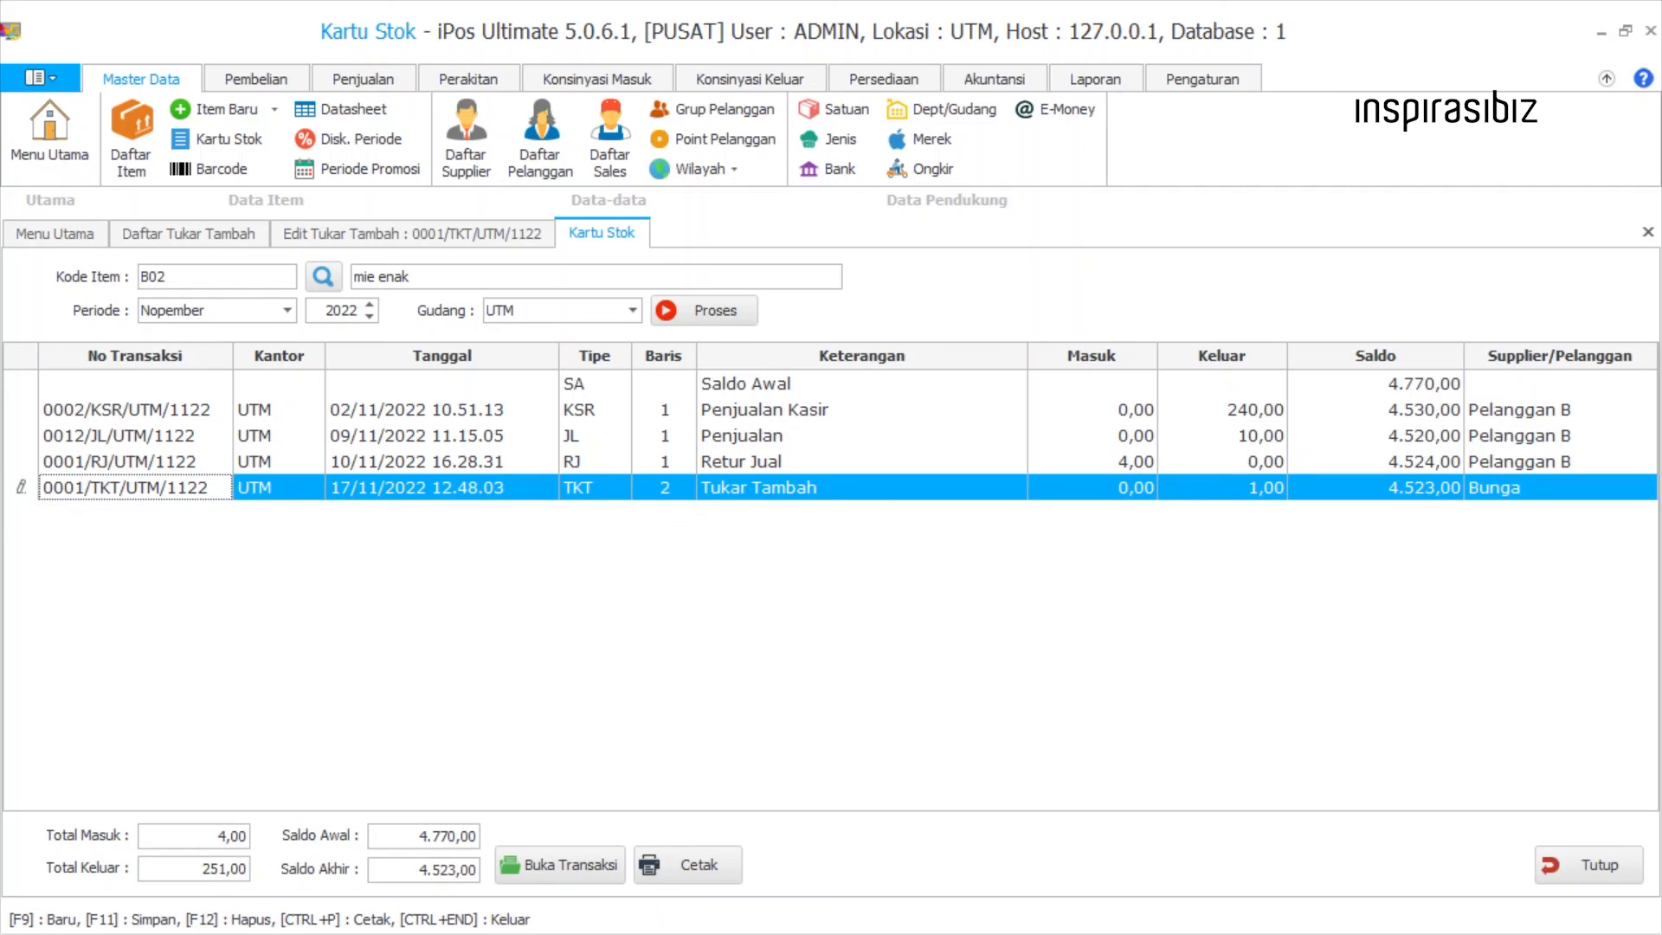